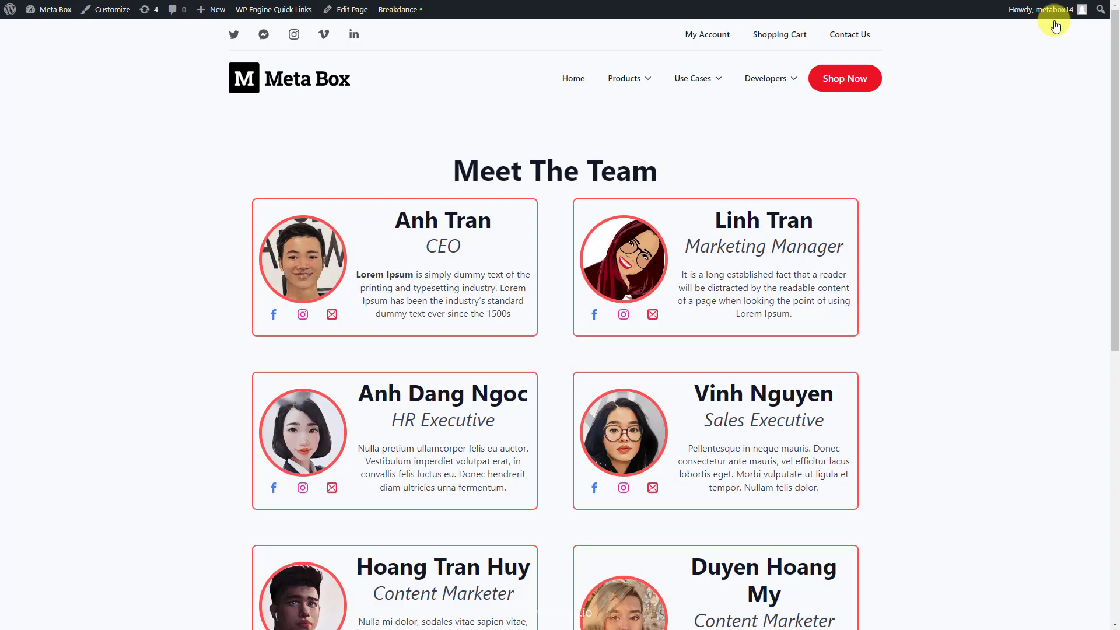
- Look over the member cards on the Meet The Team page
scroll(1055, 22, "down", 8)
scroll(1055, 22, "up", 4)
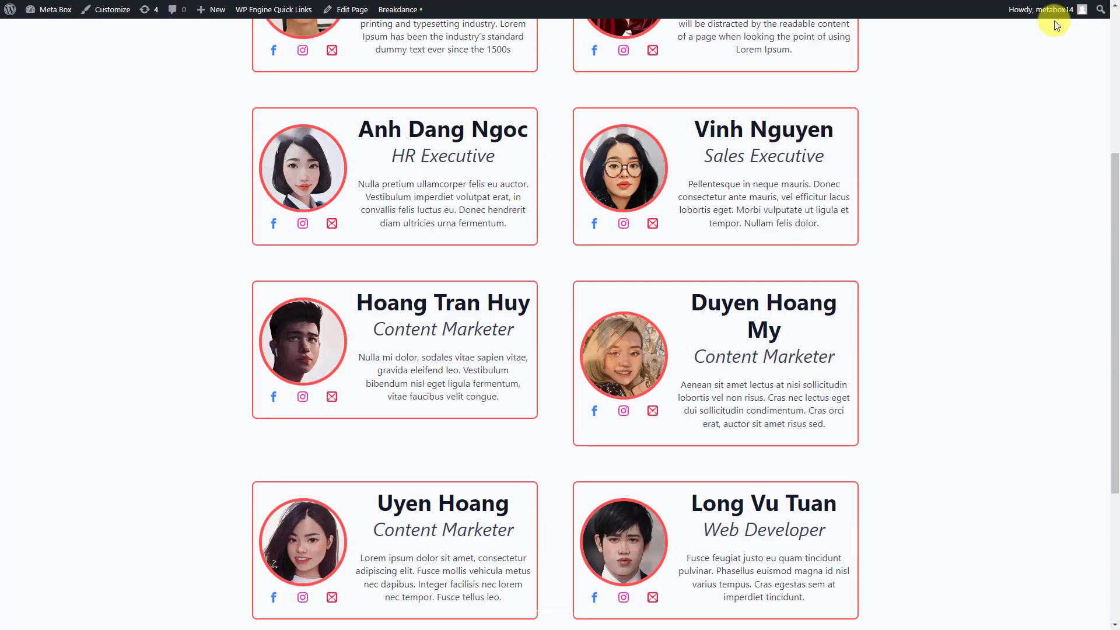
scroll(1054, 23, "up", 3)
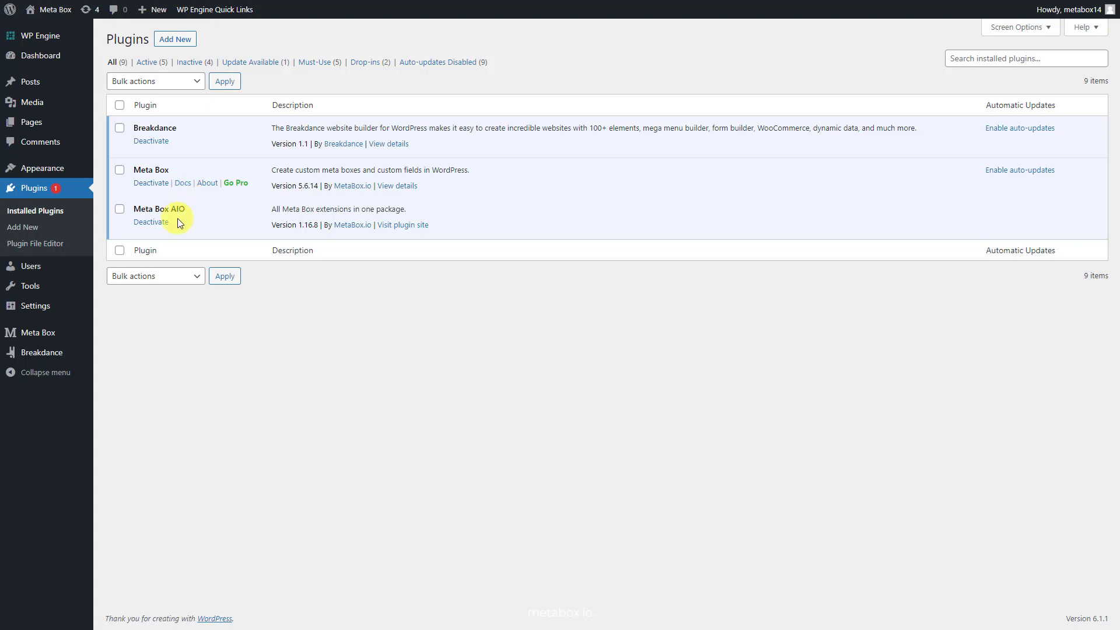
- Review the list of available Meta Box extensions and which ones are enabled
mouse_move(55, 332)
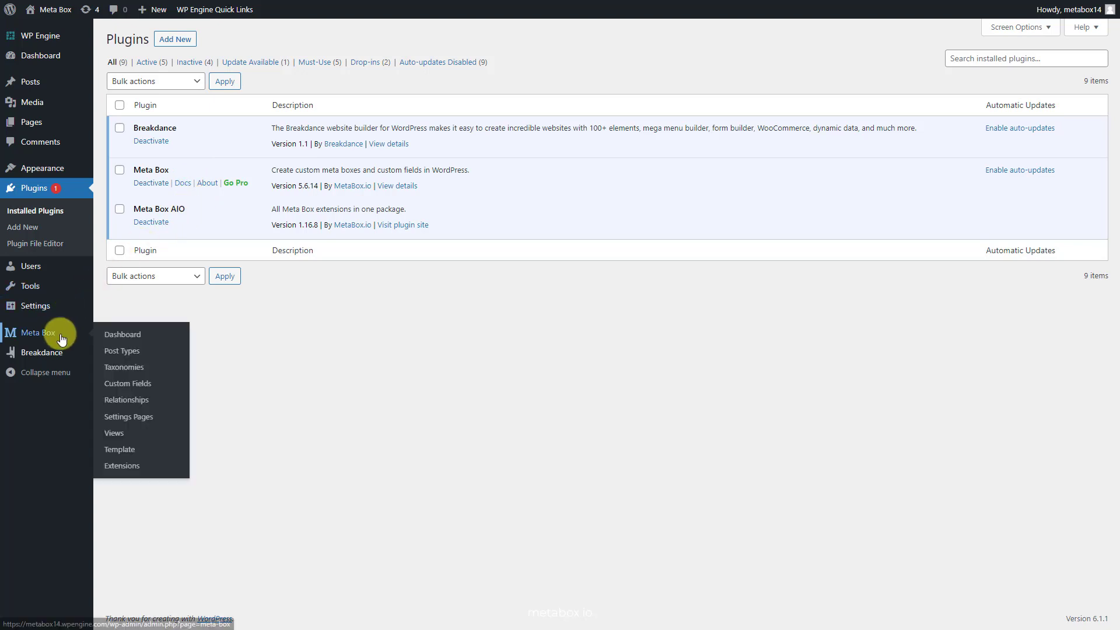
left_click(99, 465)
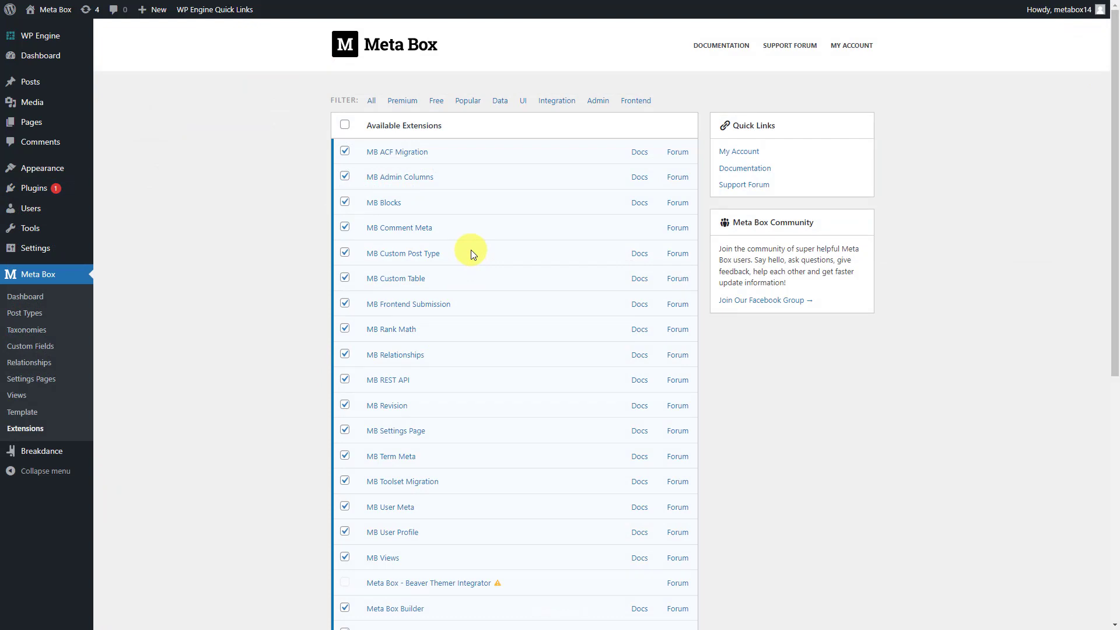
scroll(471, 250, "down", 5)
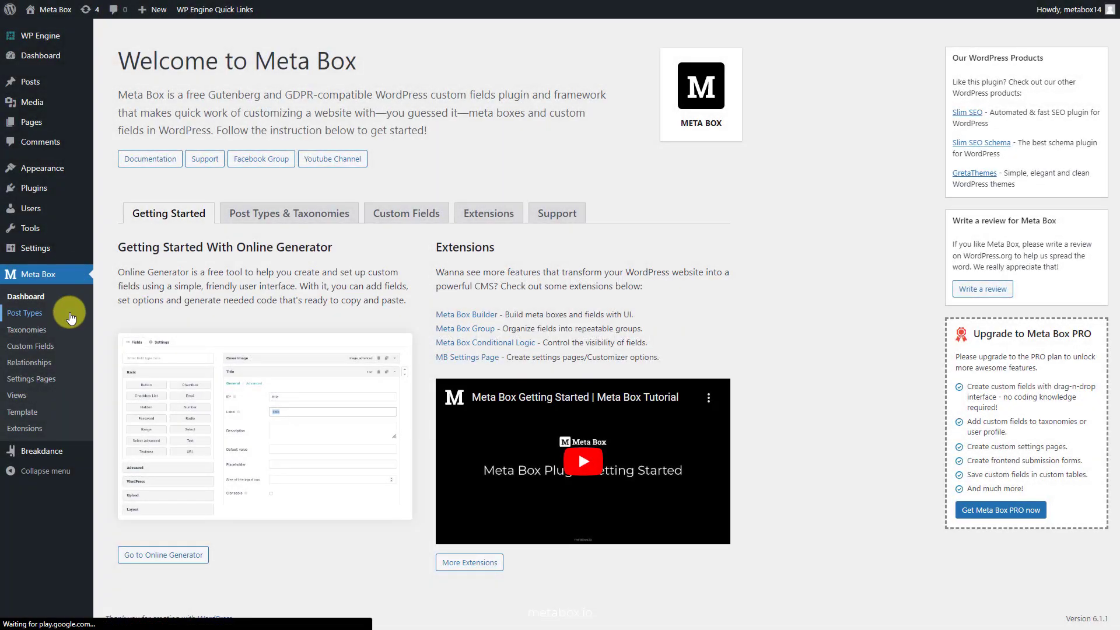
- Create and publish a Meta Box post type with plural name Team Members and singular name Team Member
left_click(70, 315)
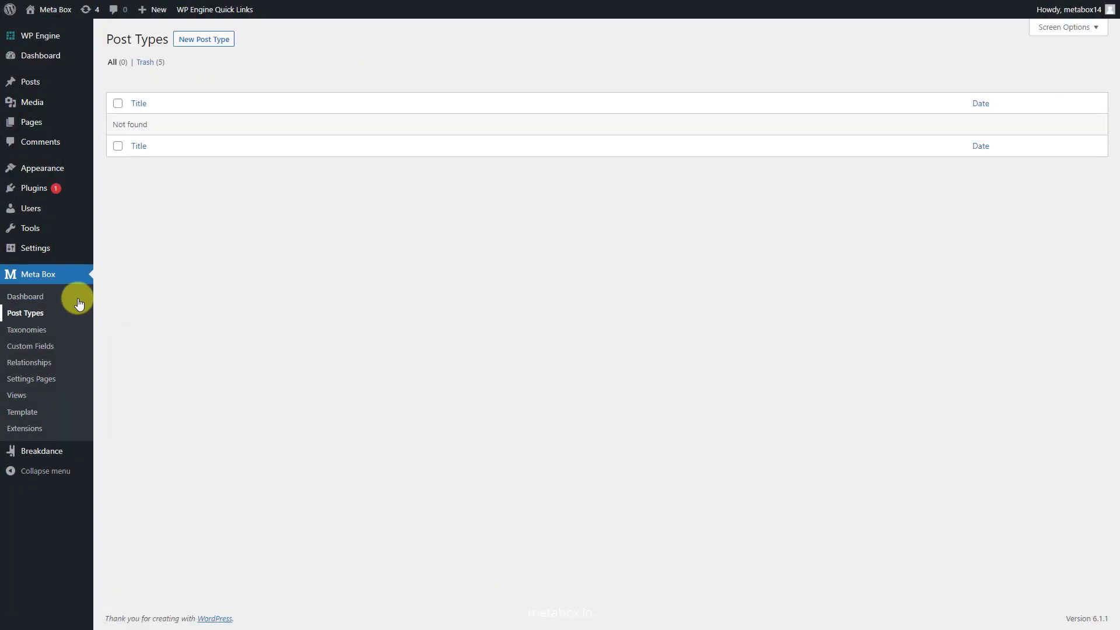
left_click(207, 47)
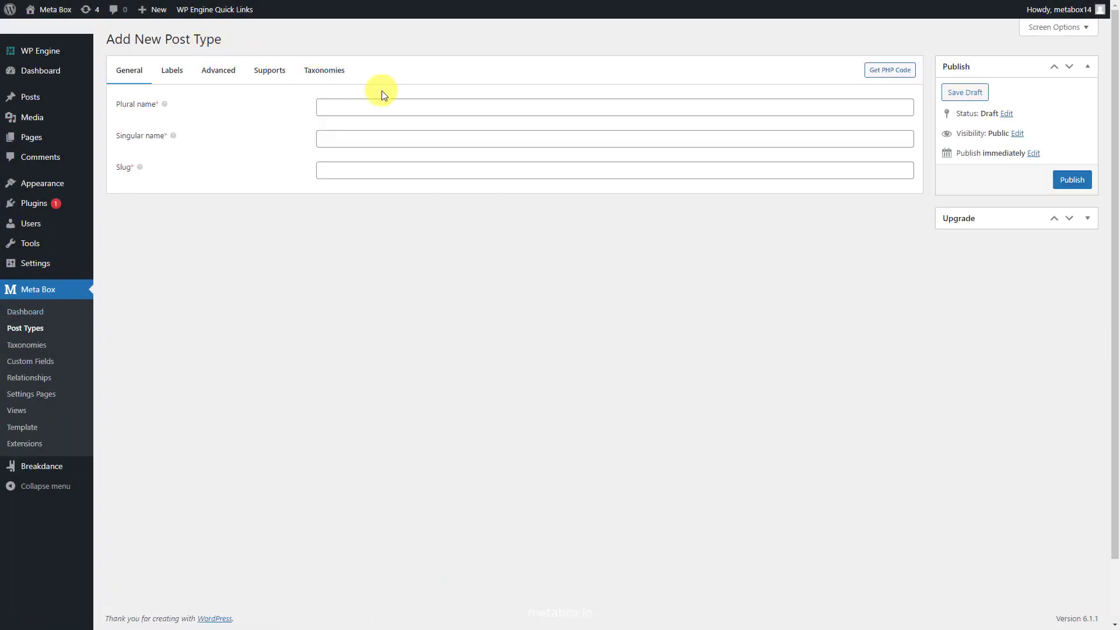
left_click(408, 105)
type("Team Members")
left_click(418, 139)
type("Team Member")
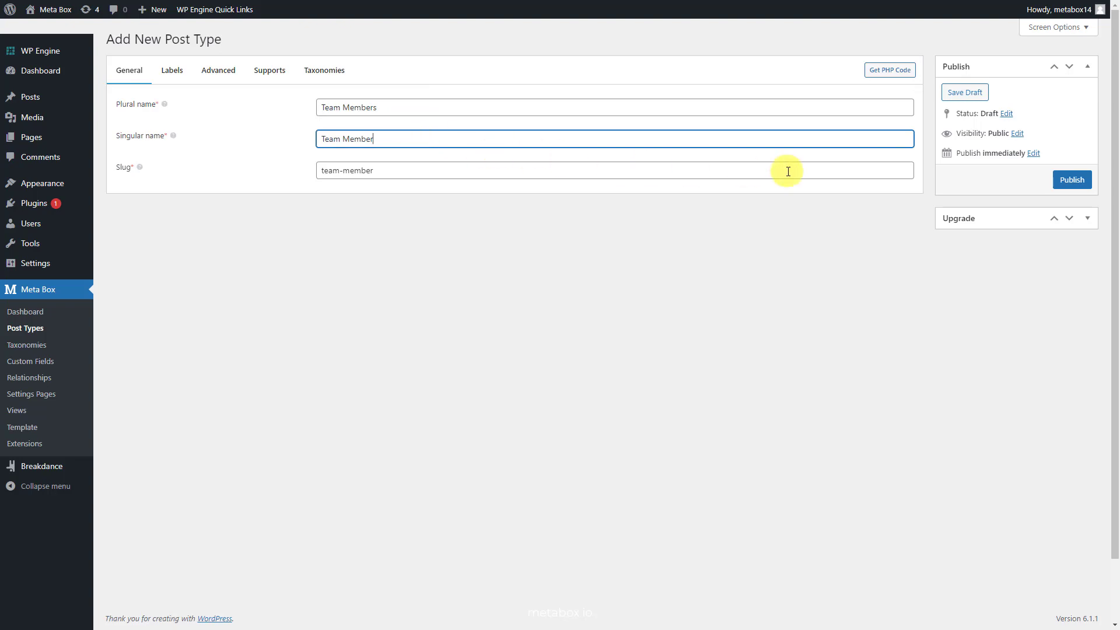
left_click(1071, 181)
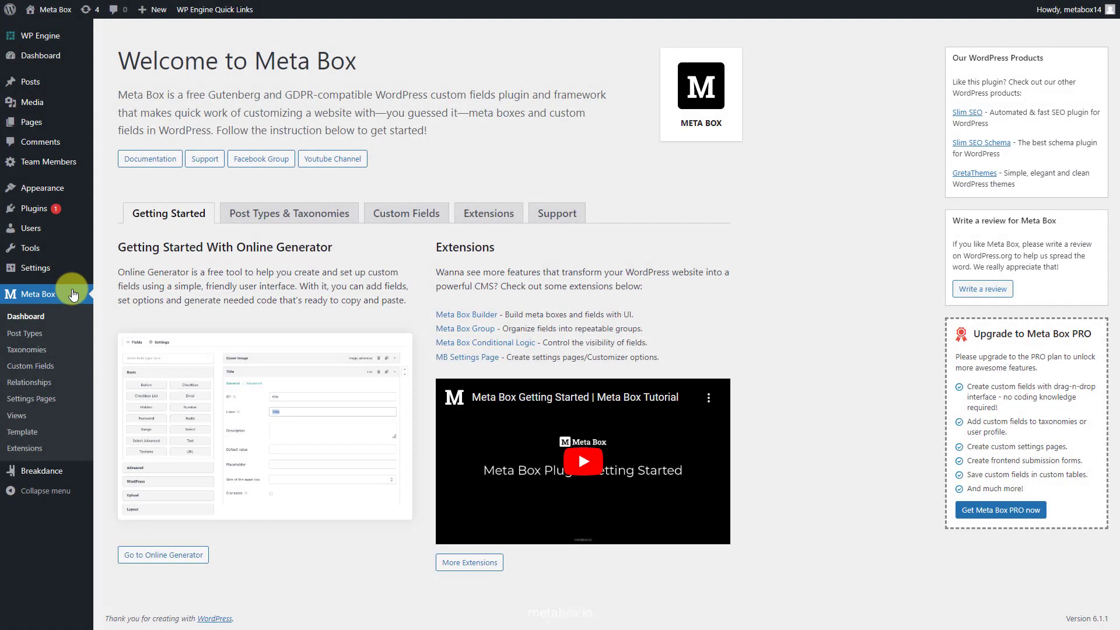
- Start a new custom field group titled Member Information
left_click(70, 367)
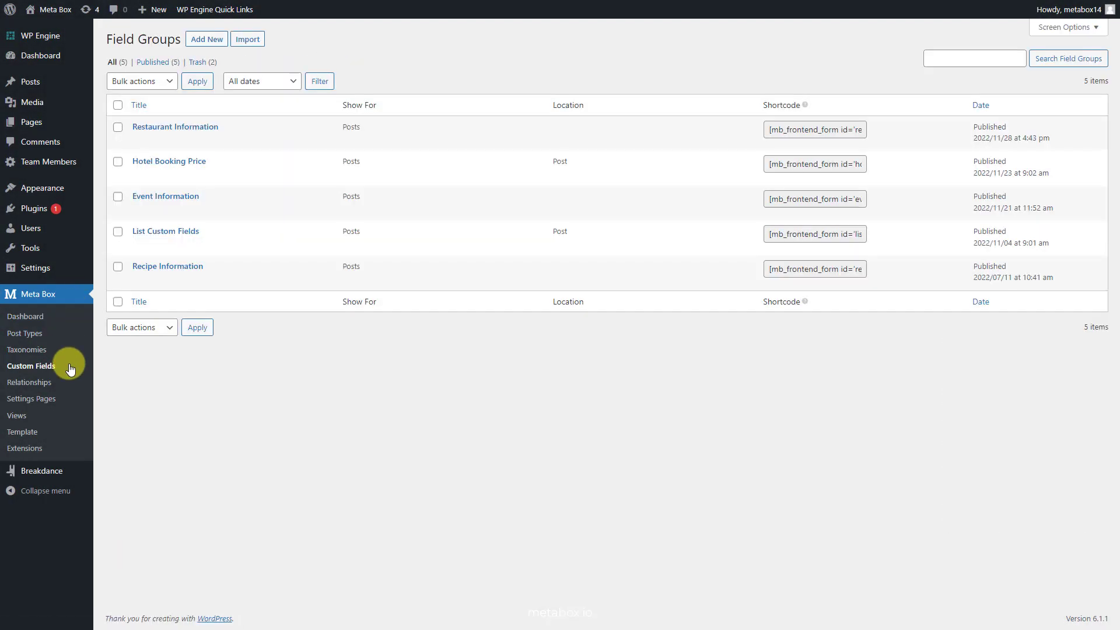
left_click(210, 40)
type("Member Information")
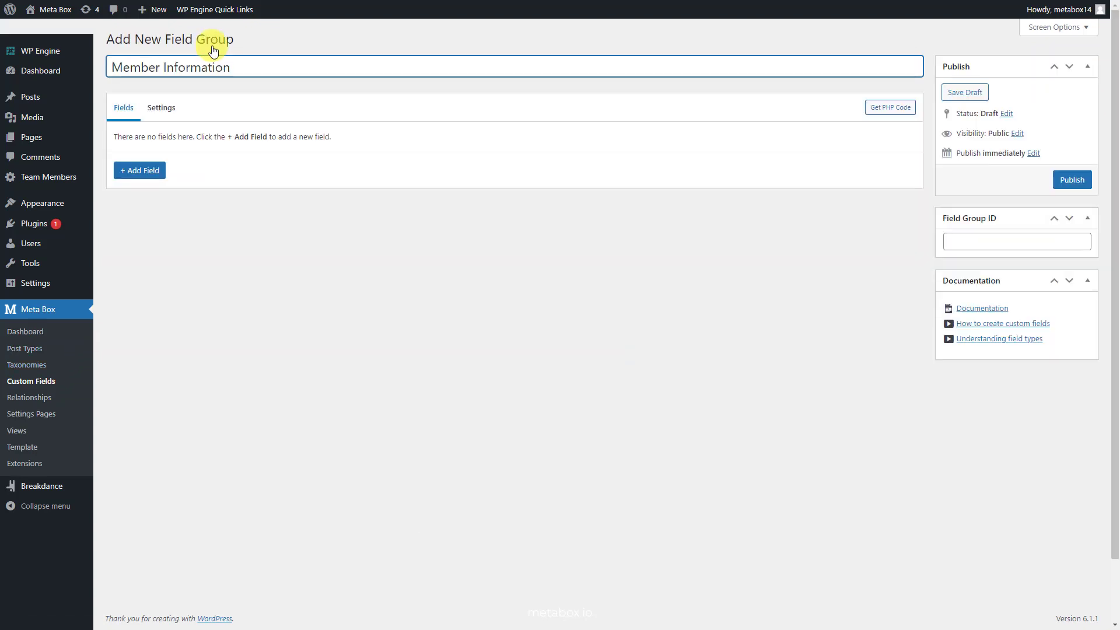
- Add a Select field to the group and label it Position
left_click(144, 175)
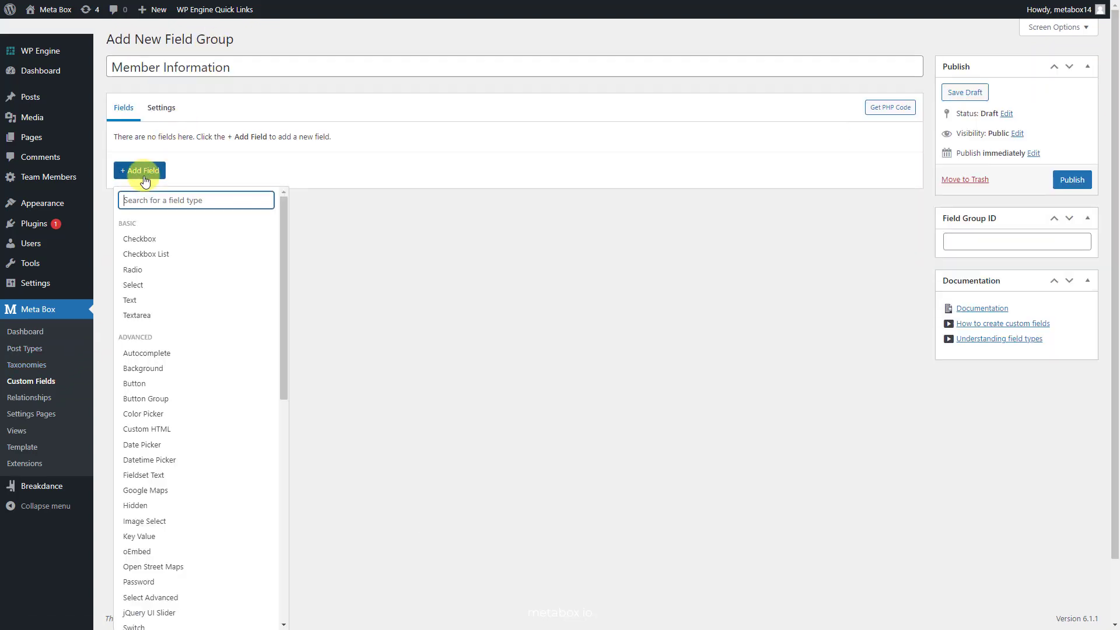
type("select")
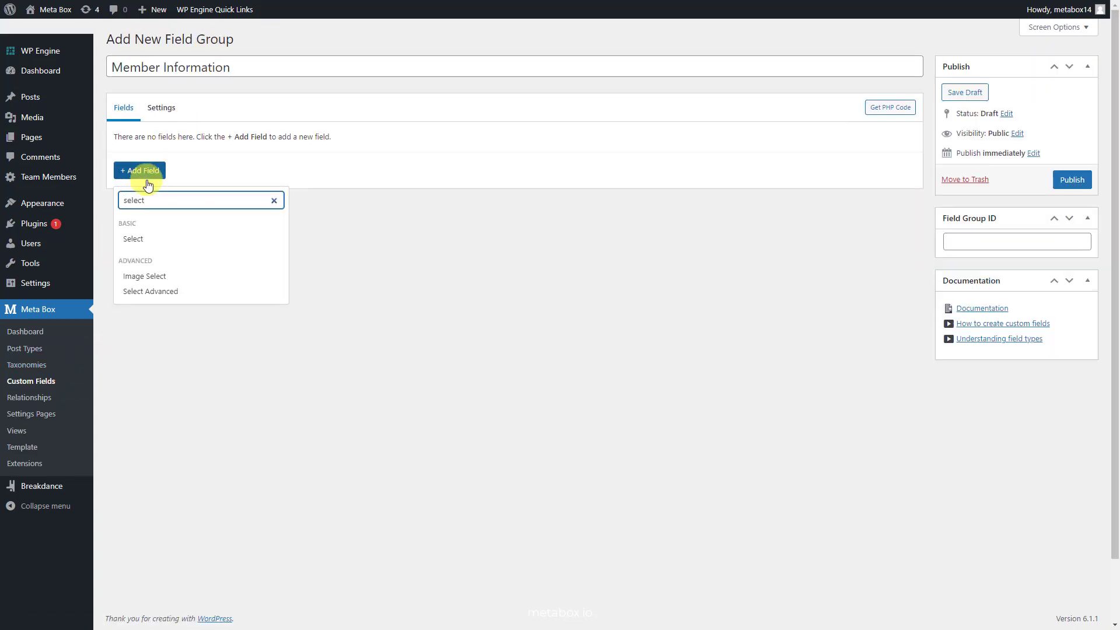
left_click(165, 239)
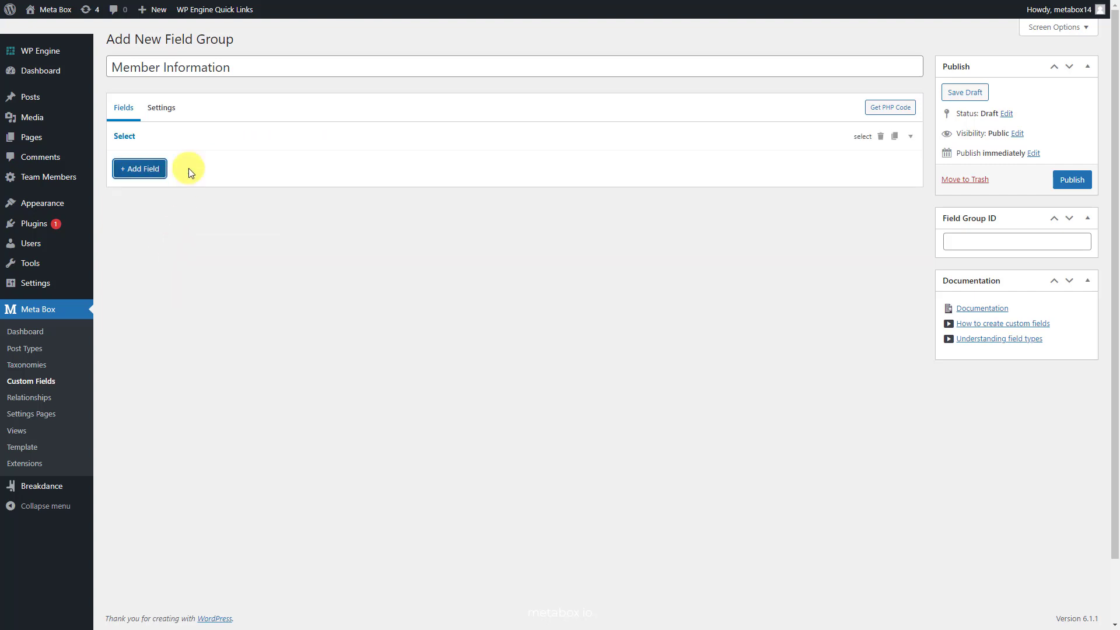
left_click(200, 138)
double_click(287, 187)
type("Position")
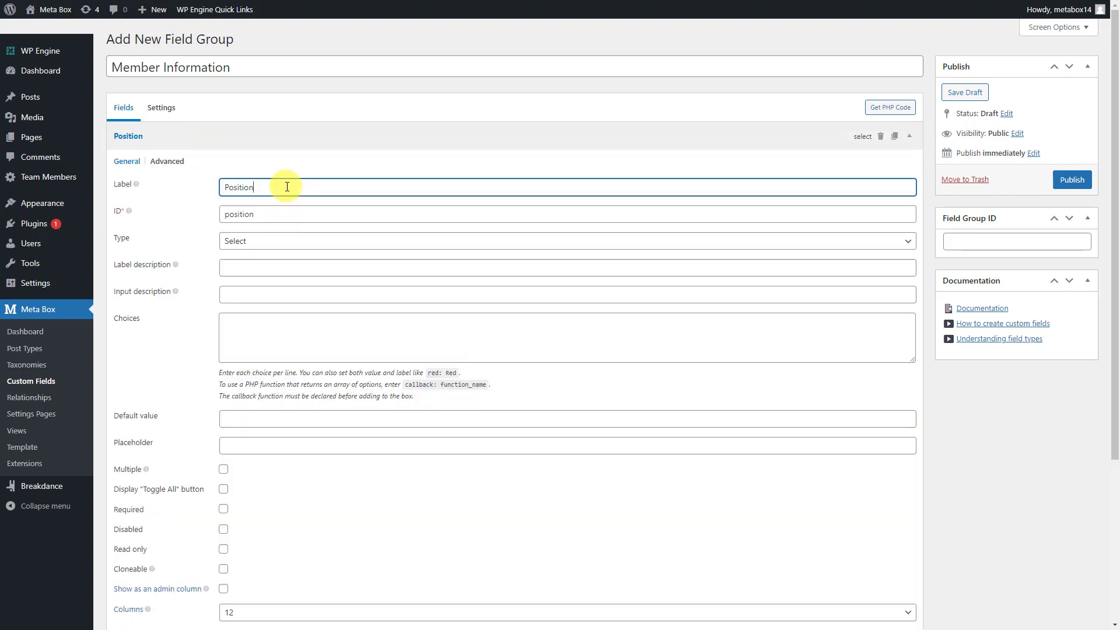
- Set the Position choices, one per line: CEO, Marketing Manager, Sales Executive, HR Executive, Content Marketer, Web Developer
left_click(325, 318)
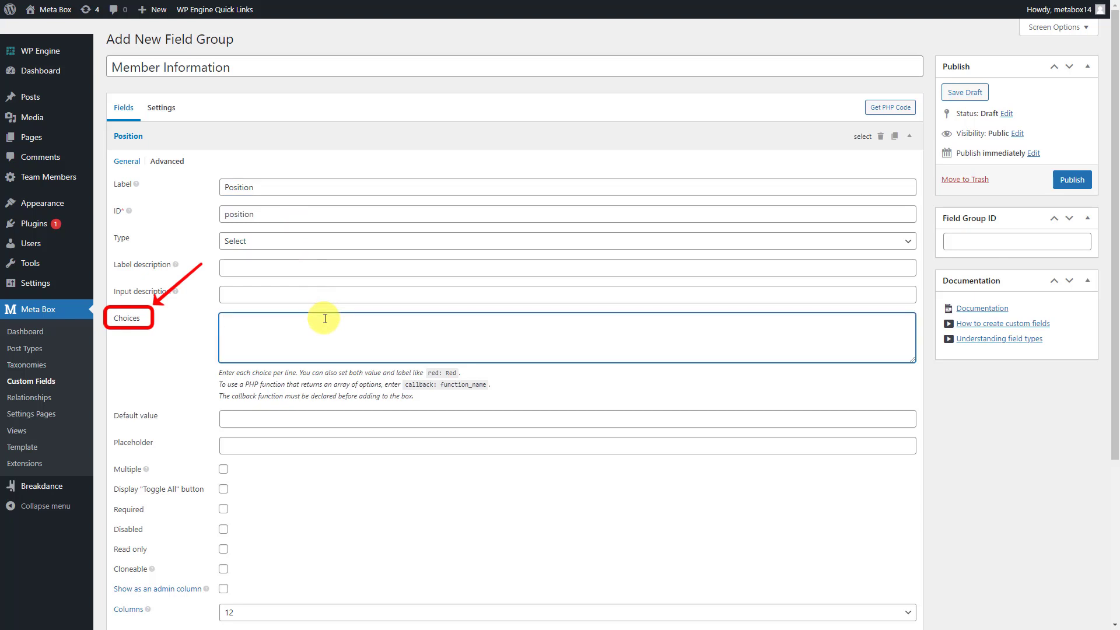
type("CEO Marketing Manager Sales Executive HR Executive Content Marketer Web Developer")
scroll(325, 318, "up", 1)
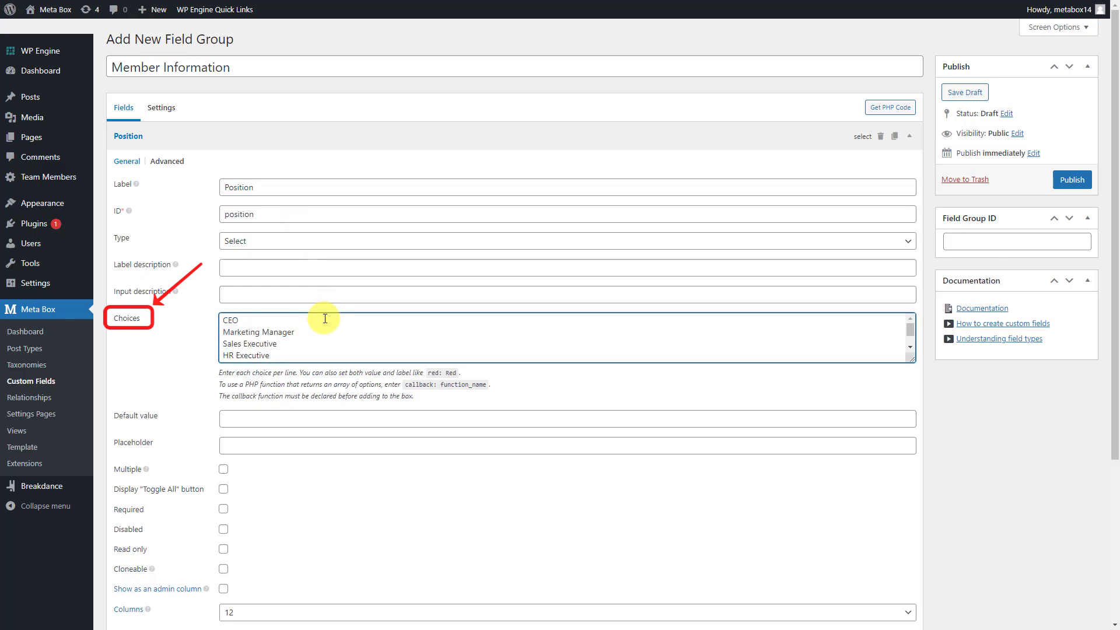
left_click(198, 135)
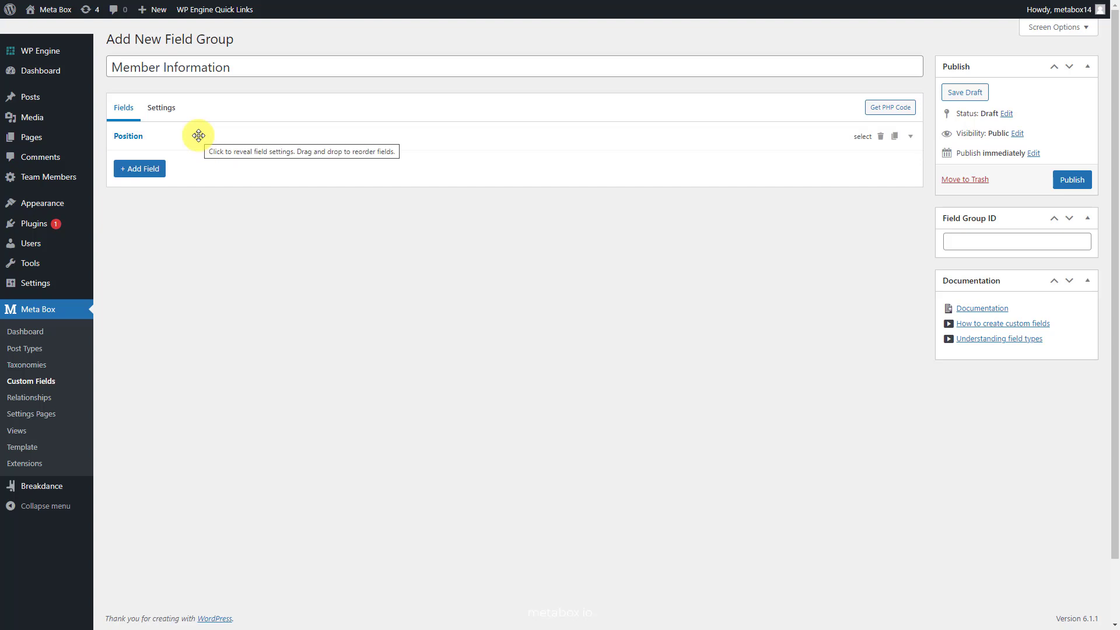
- Add a URL field below Position and label it Facebook
left_click(146, 170)
type("url")
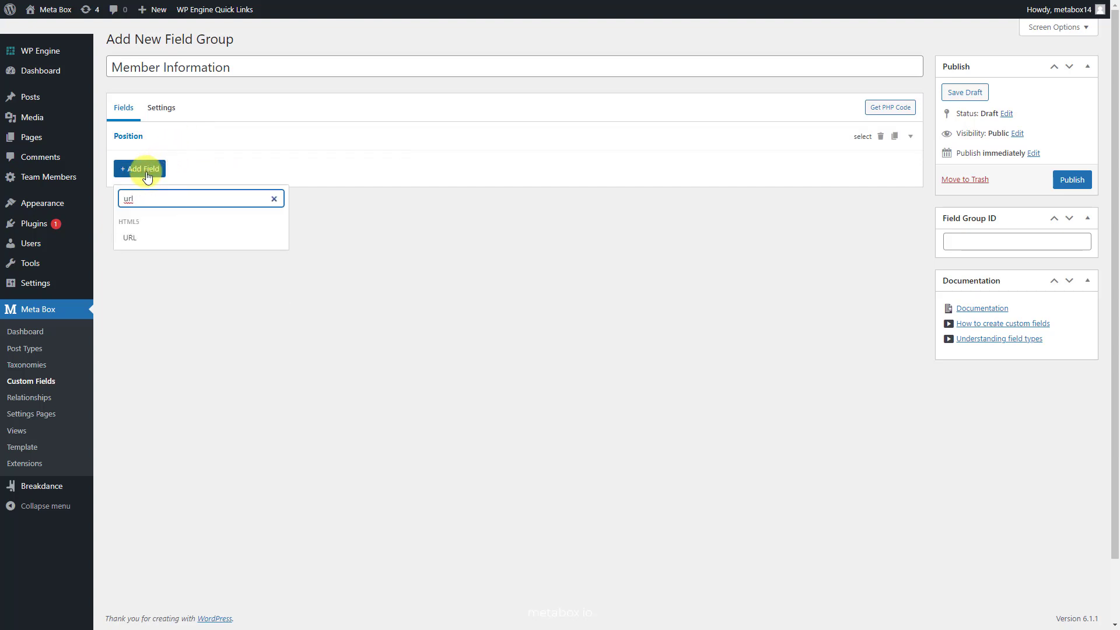
left_click(158, 239)
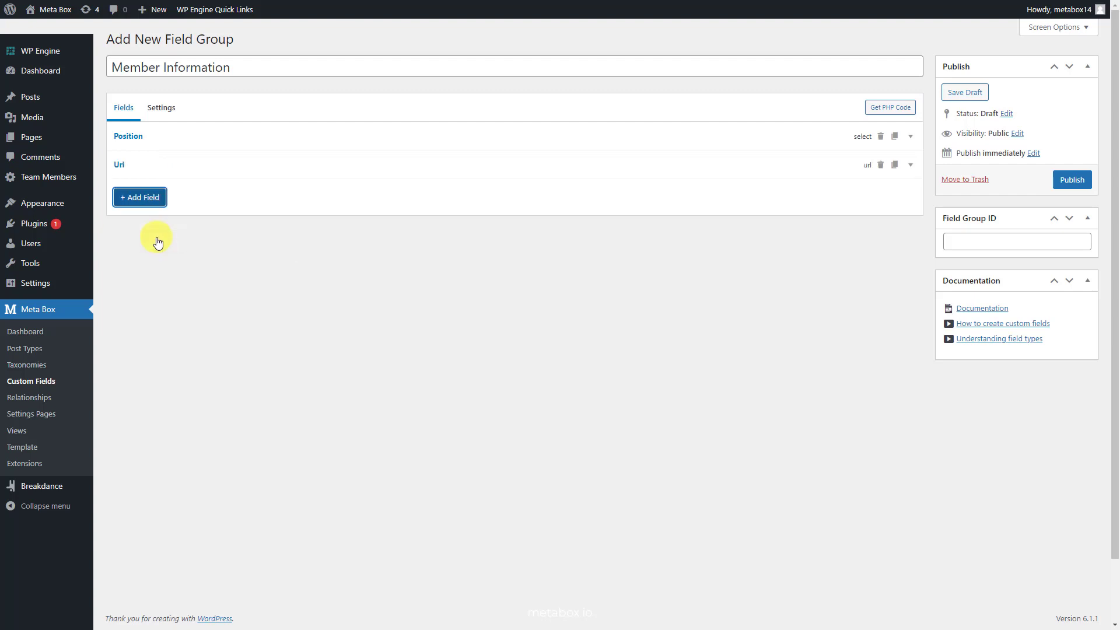
left_click(180, 160)
left_click(261, 216)
double_click(261, 214)
type("Facebook")
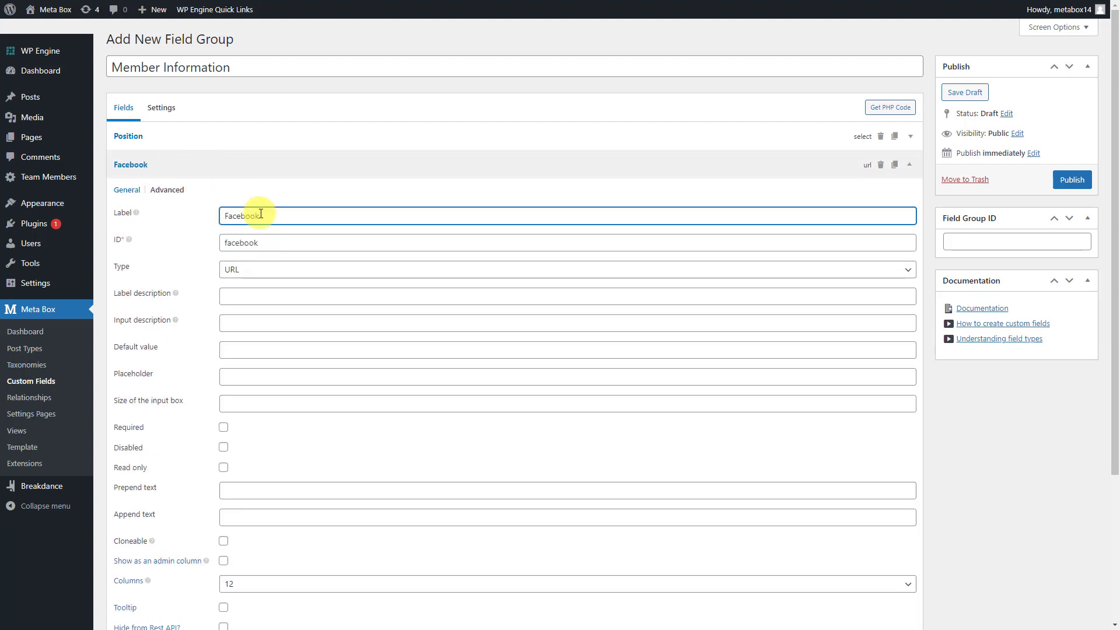
left_click(258, 166)
- Add another URL field below Facebook and label it Instagram
left_click(150, 201)
left_click(148, 262)
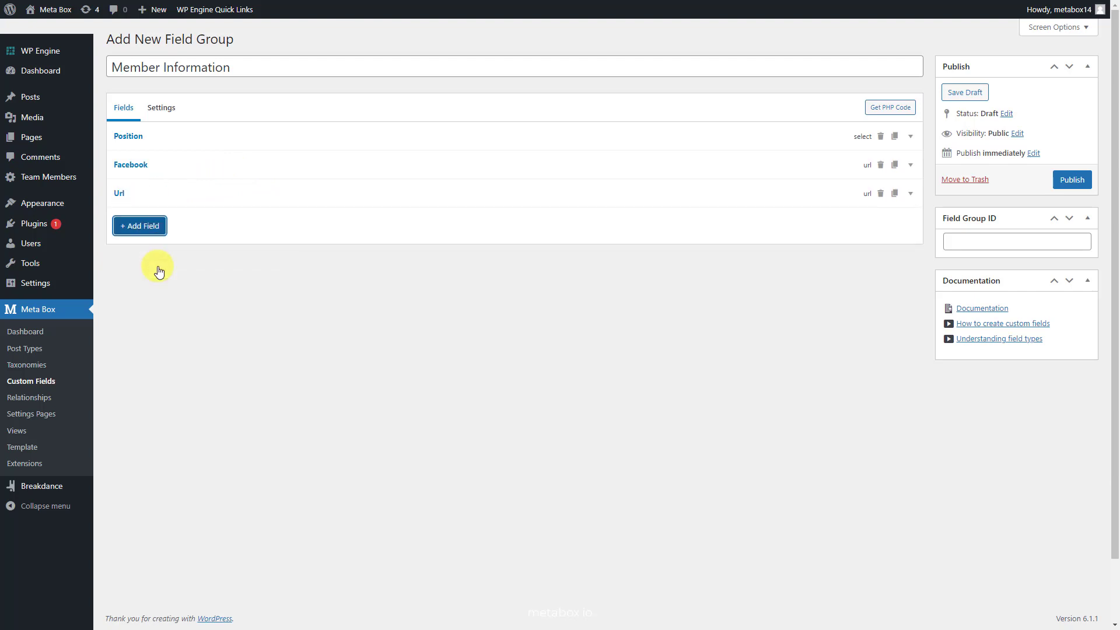
left_click(191, 193)
double_click(294, 244)
type("Instagram")
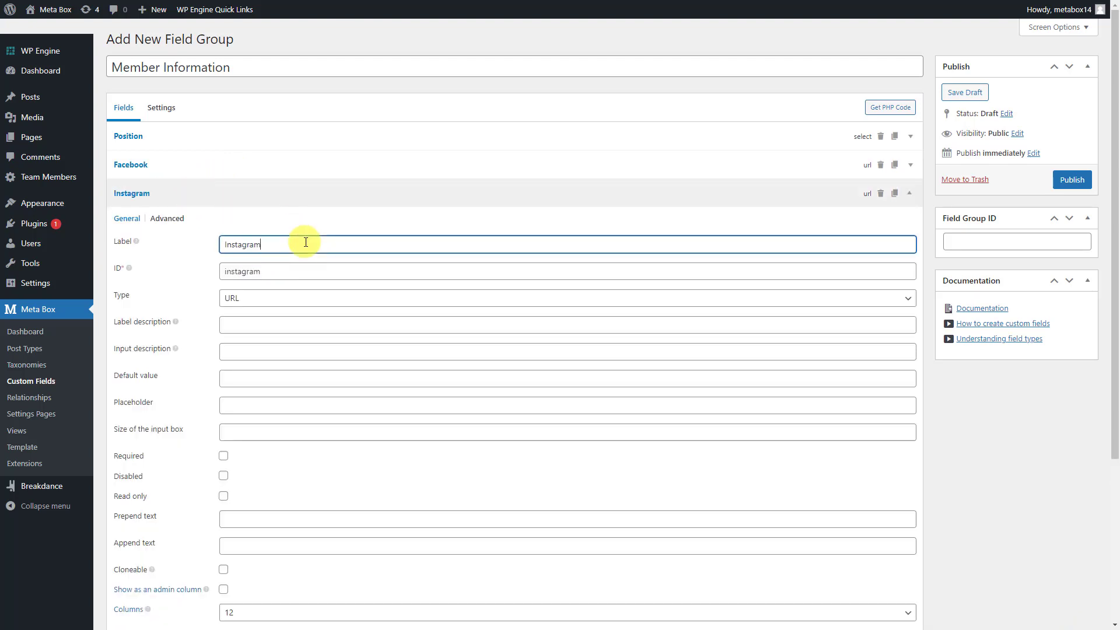
left_click(312, 193)
- Add a third URL field below Instagram and label it Mail
left_click(161, 224)
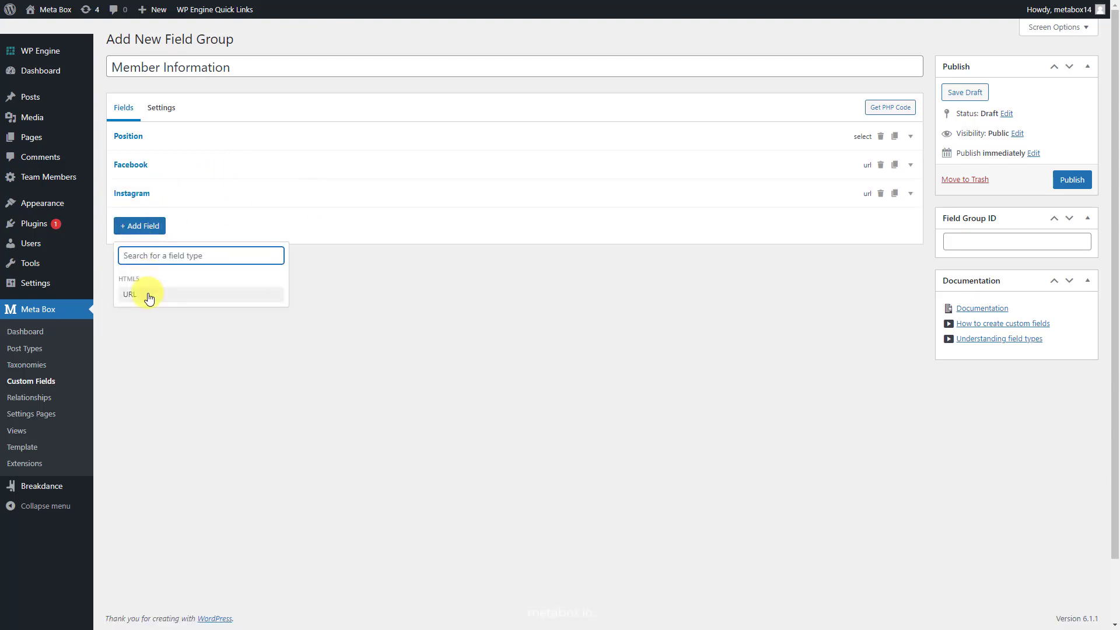
left_click(147, 292)
left_click(187, 221)
double_click(261, 273)
type("Mail")
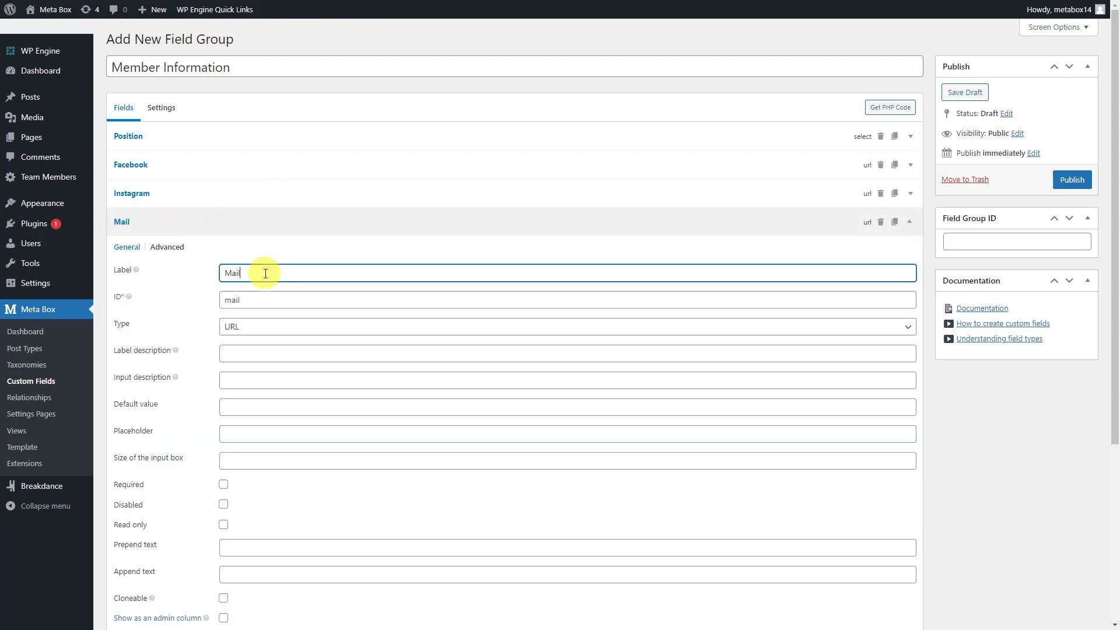
left_click(296, 220)
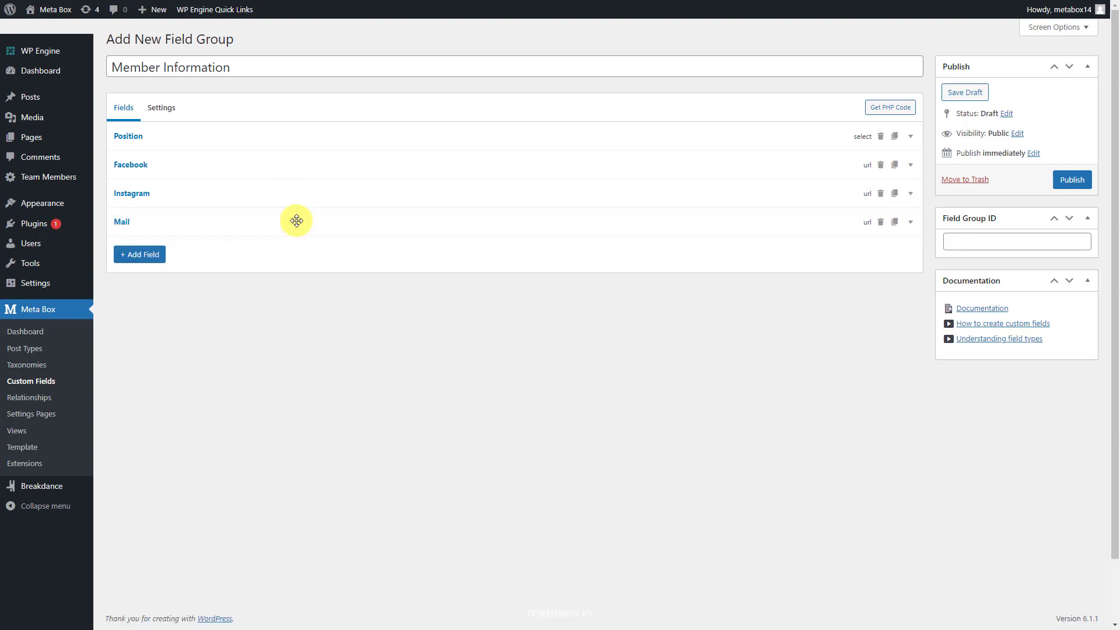
- Change the field group's location from Post to the Team Member post type and publish the group
left_click(167, 116)
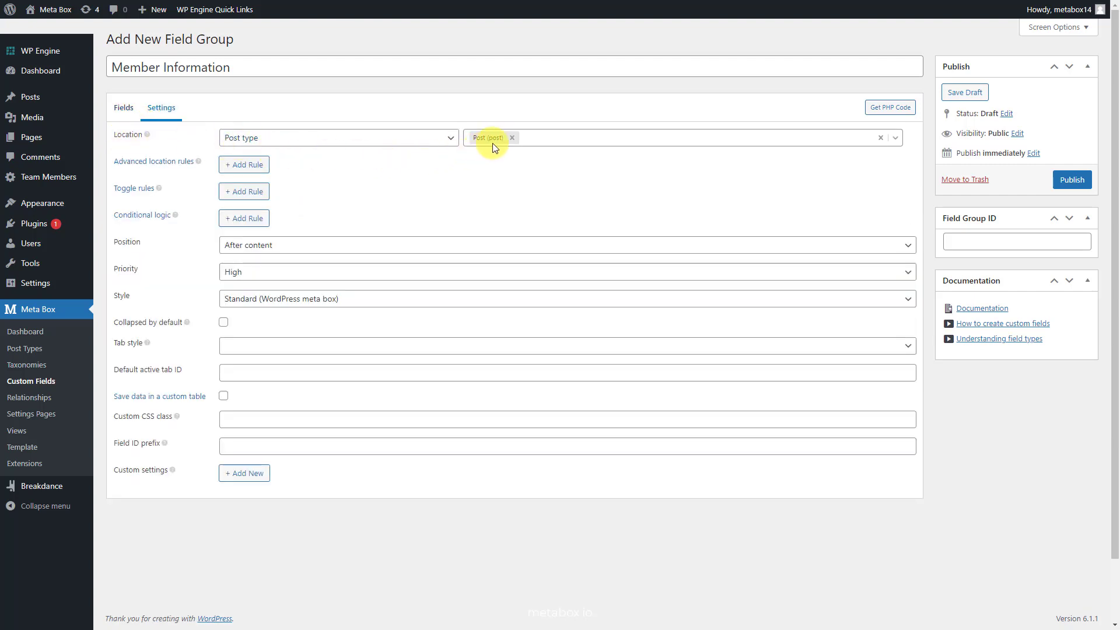
left_click(512, 138)
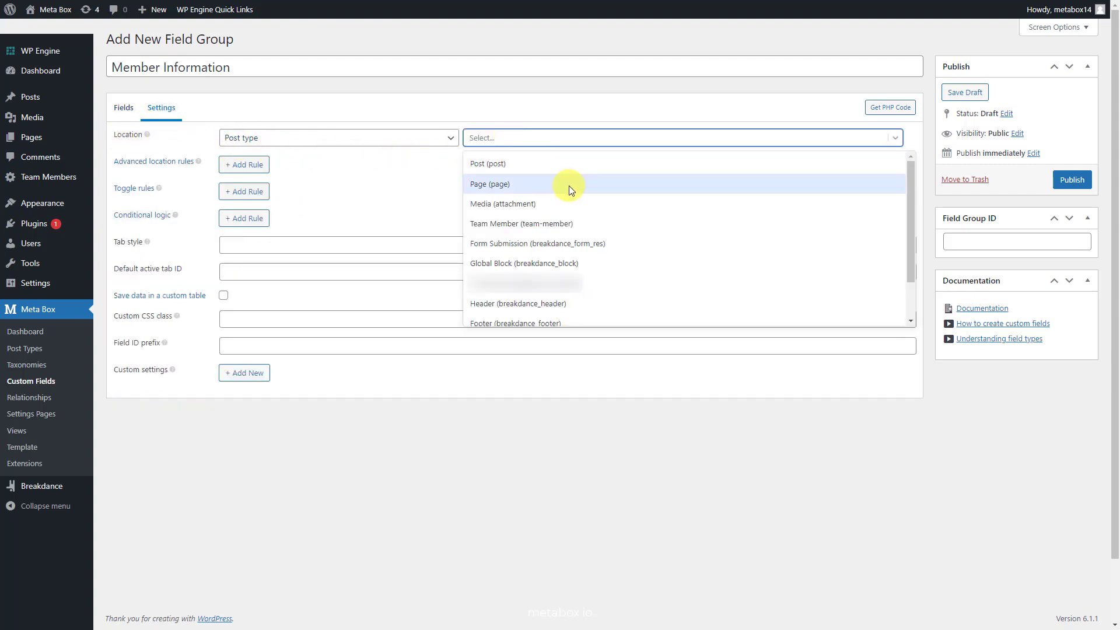
left_click(590, 225)
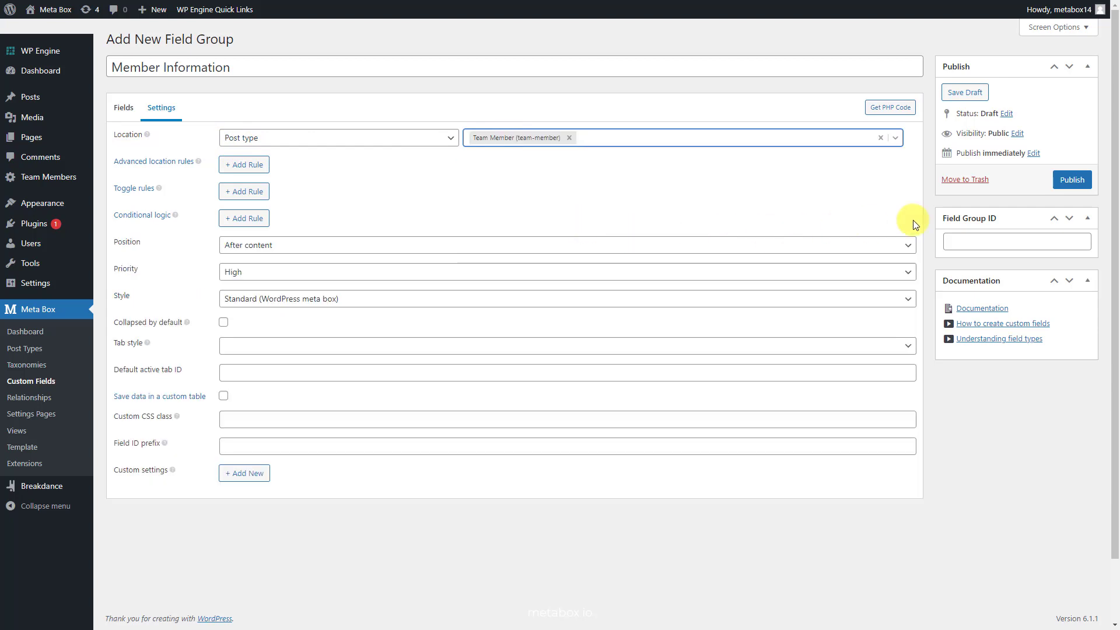
left_click(1071, 180)
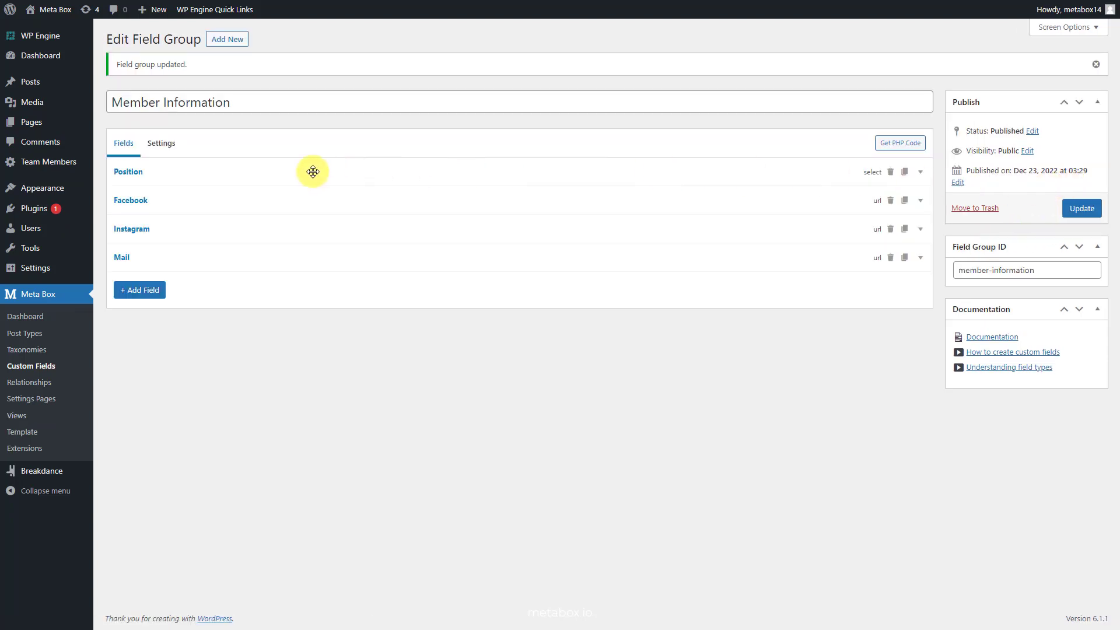
left_click(101, 182)
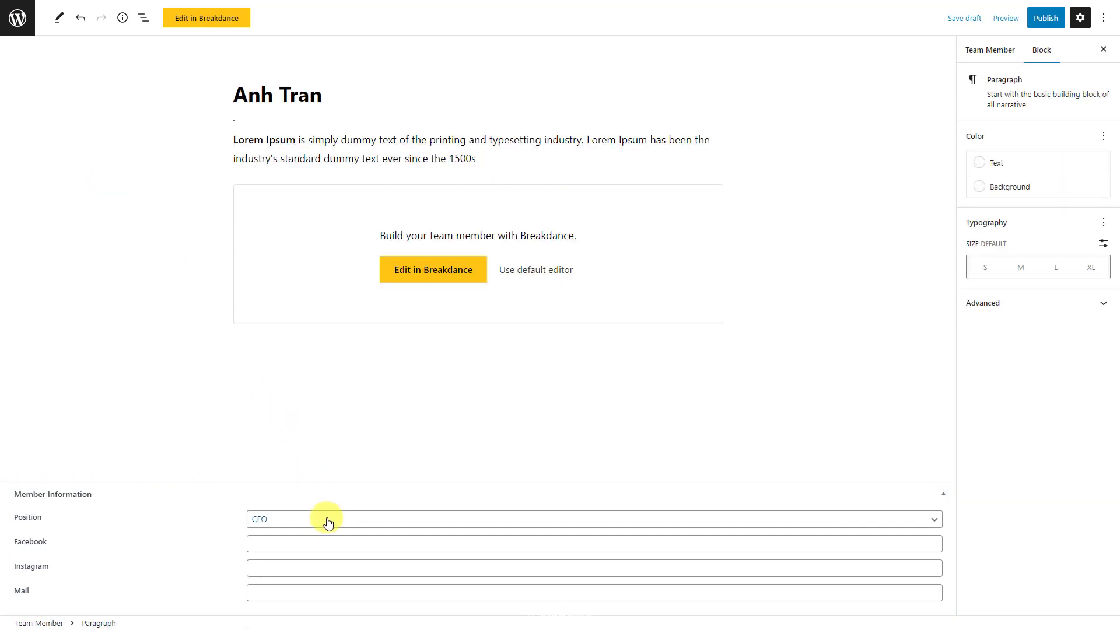
left_click(328, 521)
left_click(327, 531)
left_click(375, 543)
type("https://www.facebook.com/abc")
left_click(410, 567)
type("https://www.instgram.com/abc")
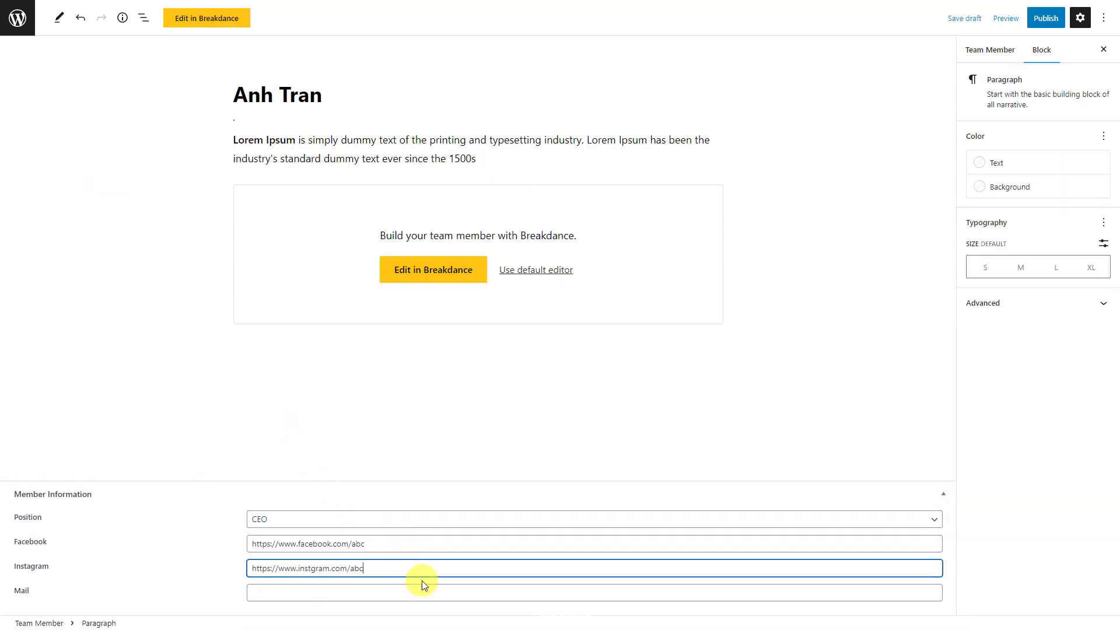
left_click(425, 593)
type("https://mail.google.com/mail")
- Set the team member's featured image to rNiy2Yub_a.jpg from the media library
left_click(984, 59)
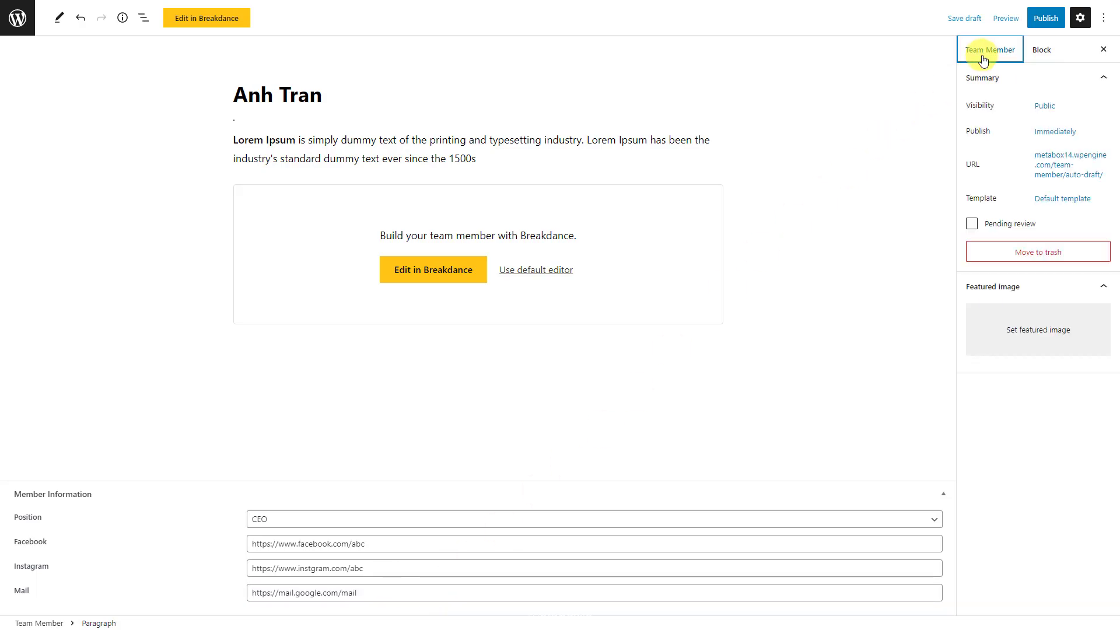
left_click(1064, 320)
left_click(430, 176)
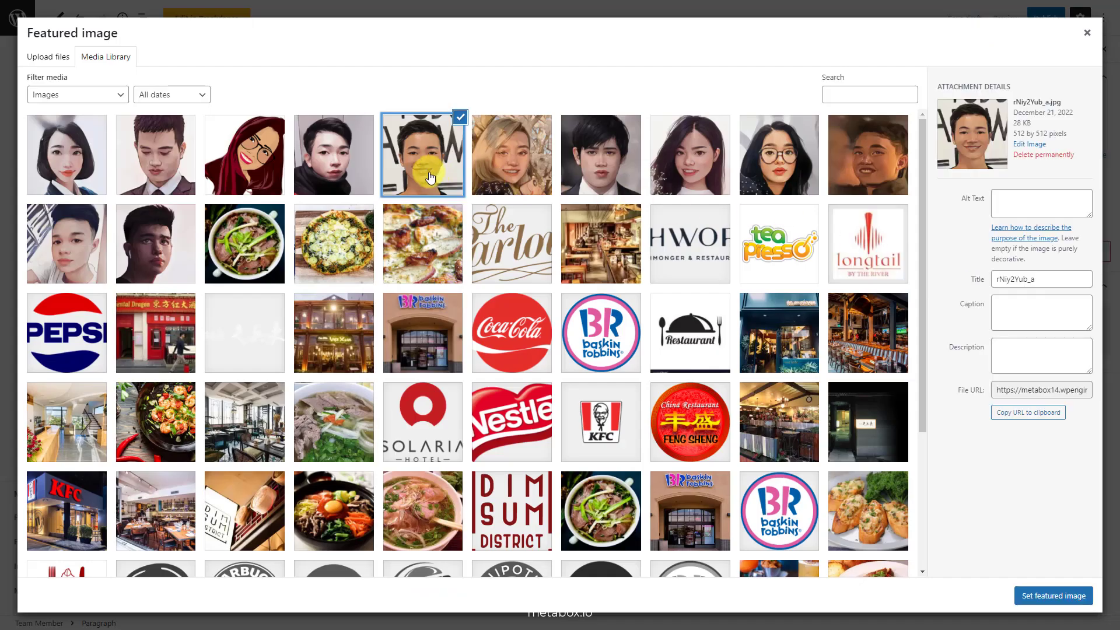
left_click(1041, 595)
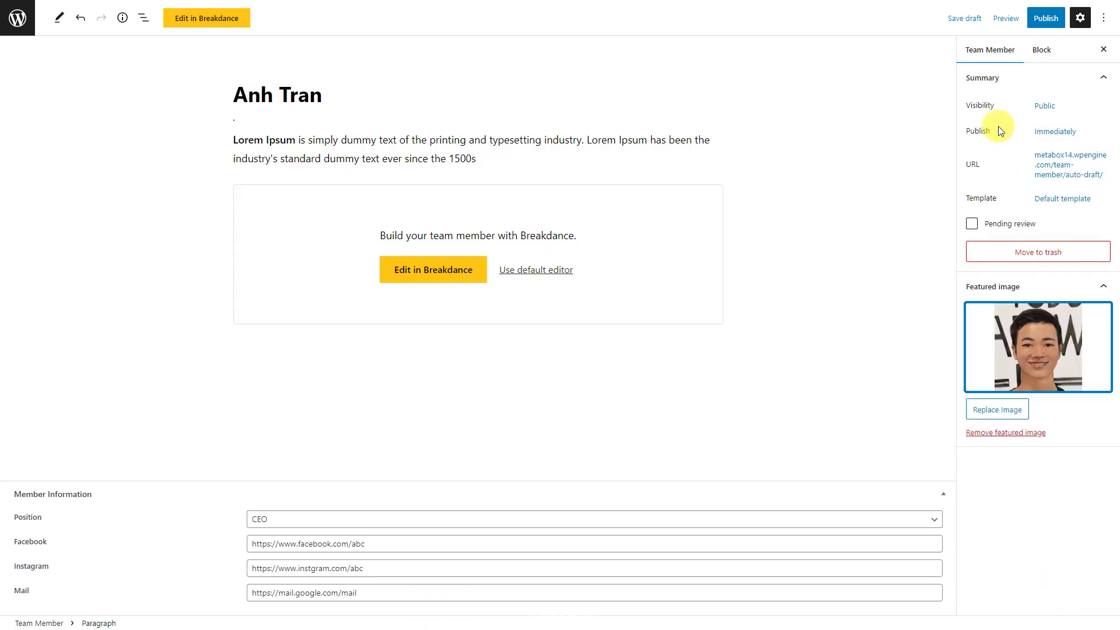
- Publish the new team member post
left_click(1044, 18)
left_click(1025, 18)
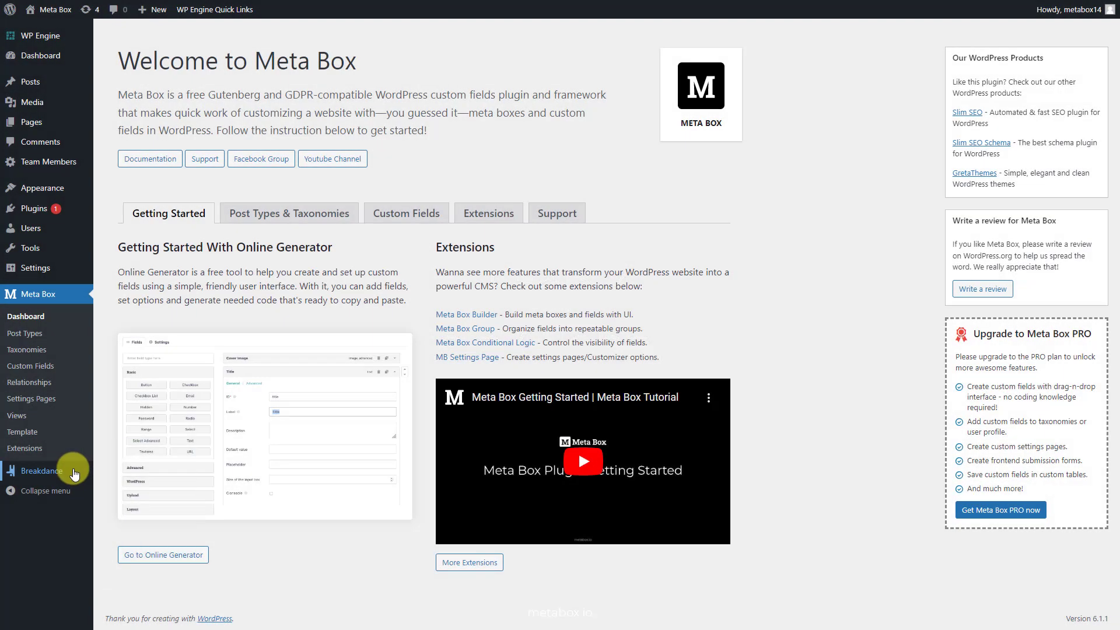
- Create a Breakdance global block titled Member Block and open it in the Breakdance editor
mouse_move(90, 469)
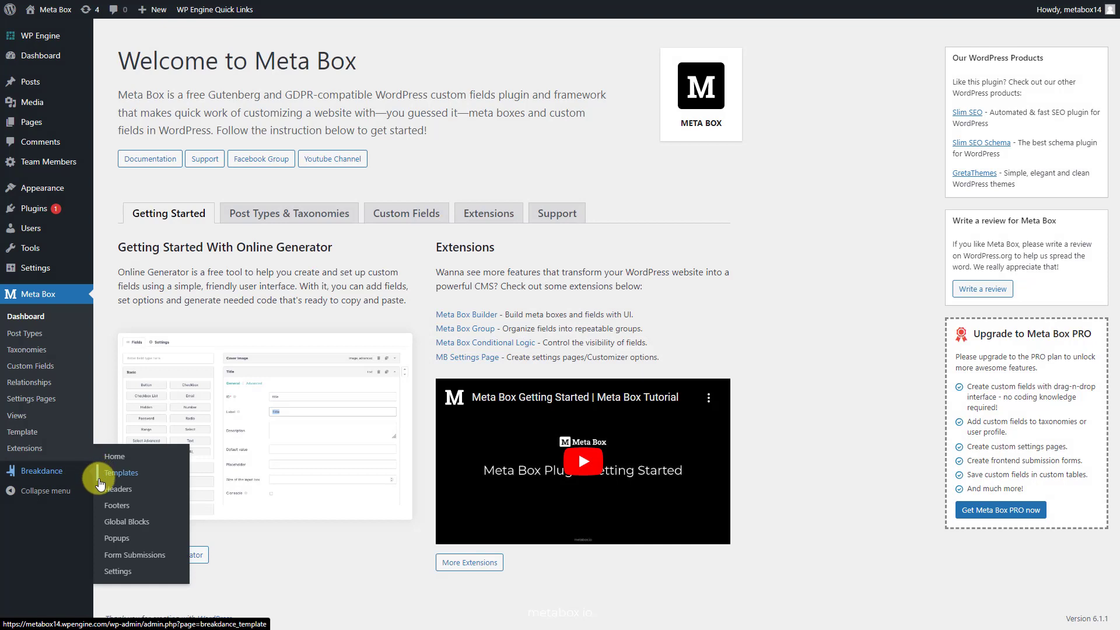
left_click(100, 522)
left_click(245, 41)
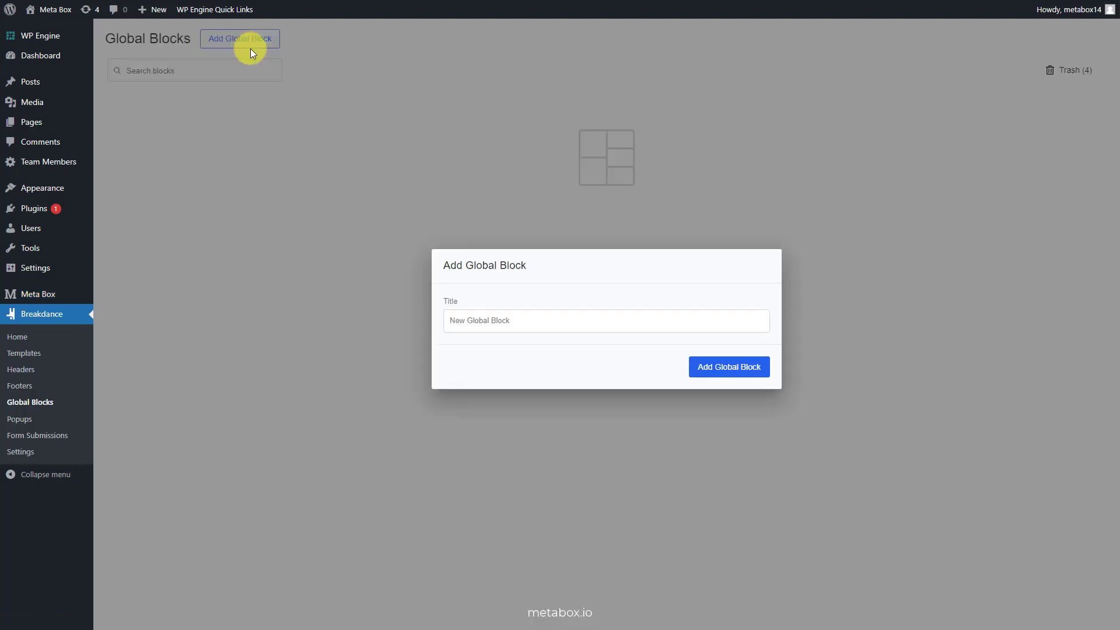
left_click(587, 316)
type("Member Block")
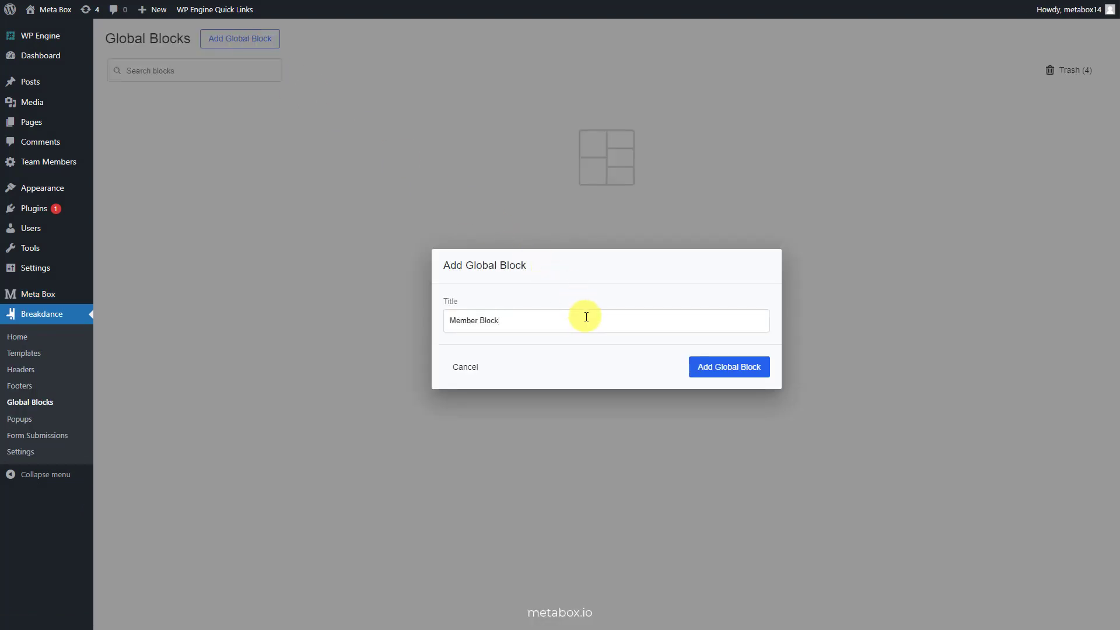
left_click(730, 373)
left_click(143, 149)
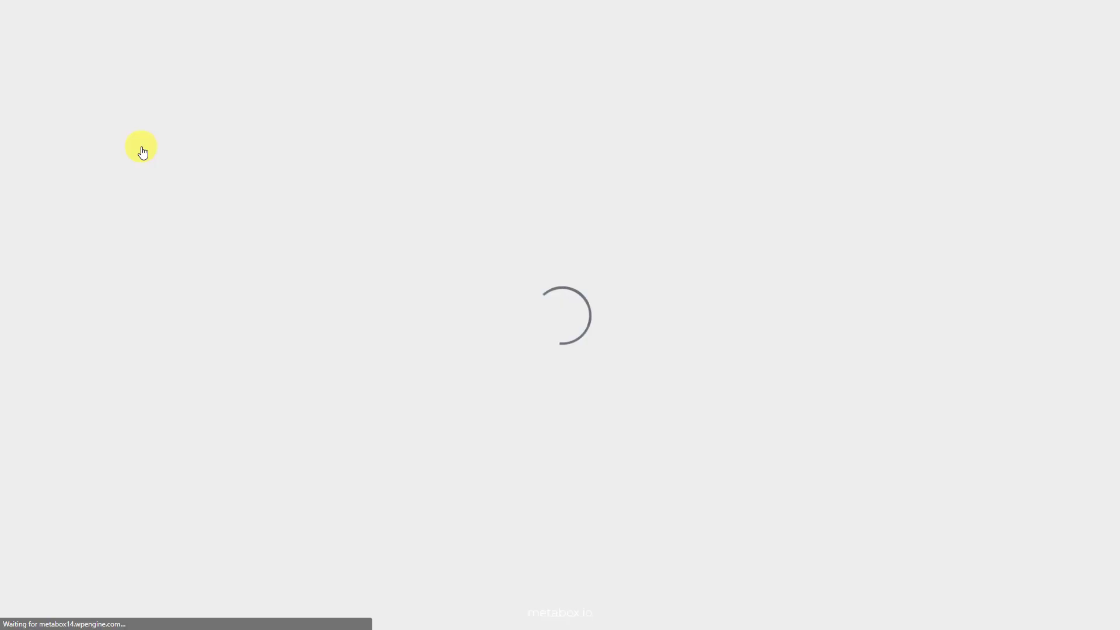
- Set the block's preview to the post of the team member whose position is CEO
left_click(497, 29)
type("anh")
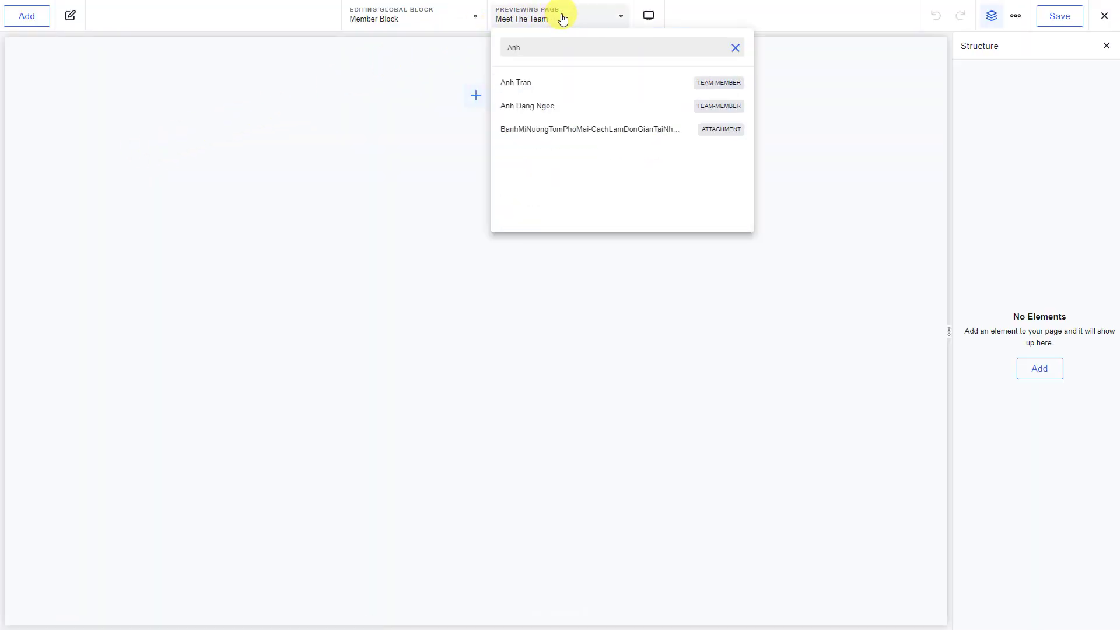
left_click(576, 87)
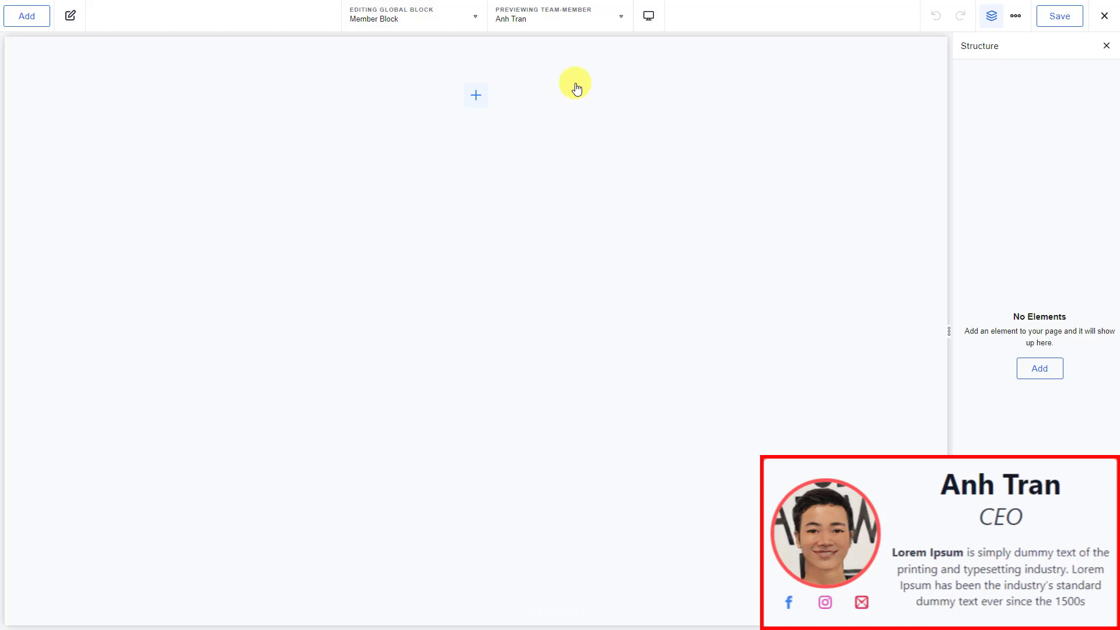
- Add a Div to the block and nest two sibling Divs inside it
left_click(24, 17)
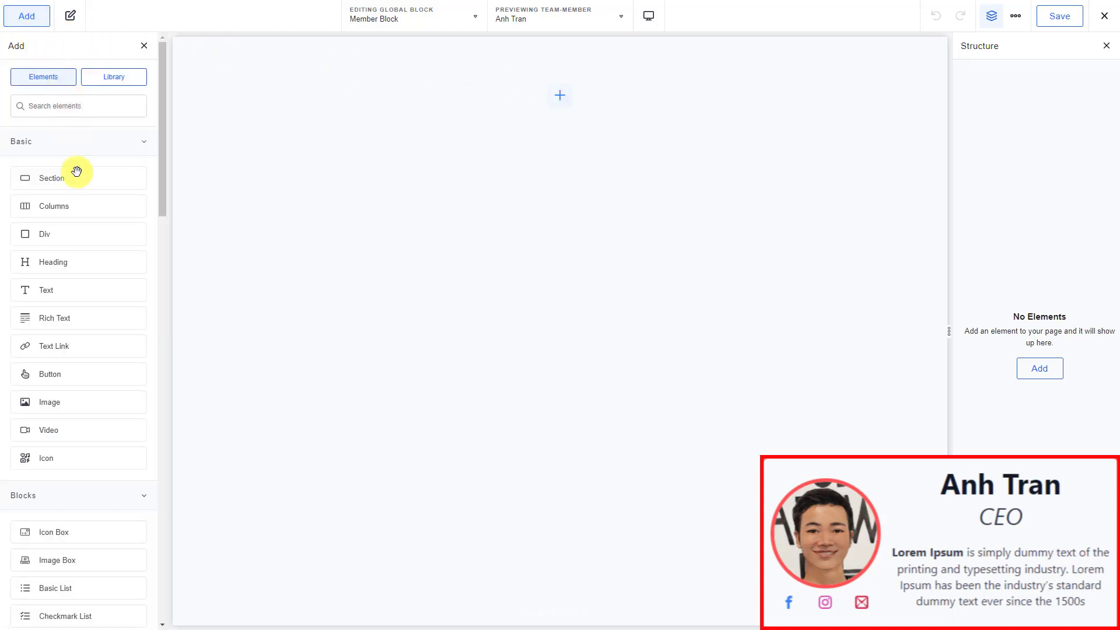
left_click(79, 238)
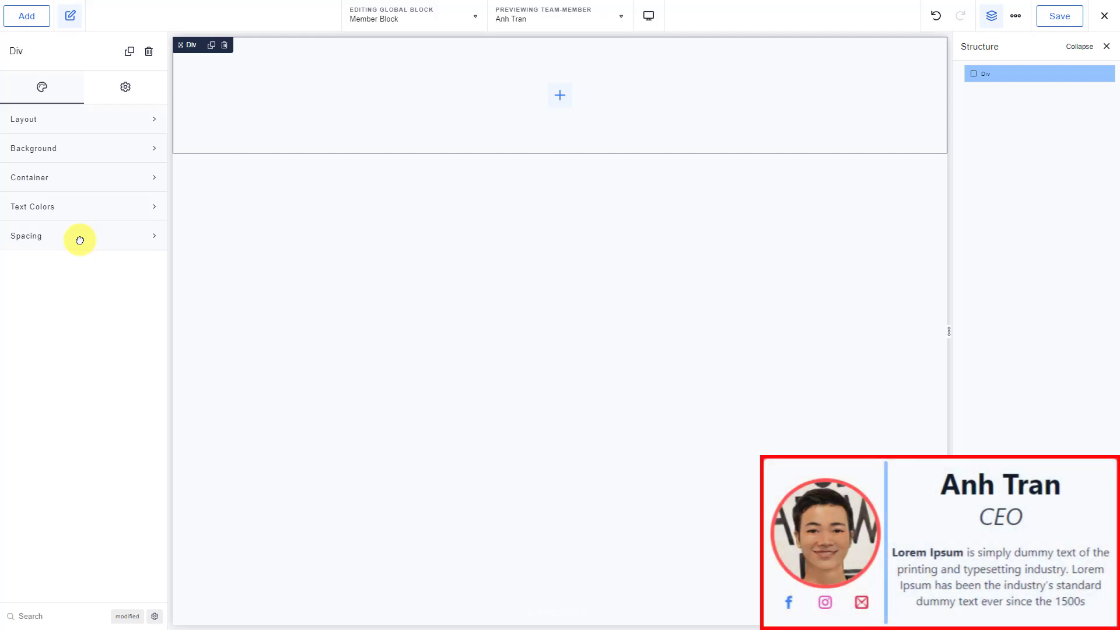
left_click(26, 18)
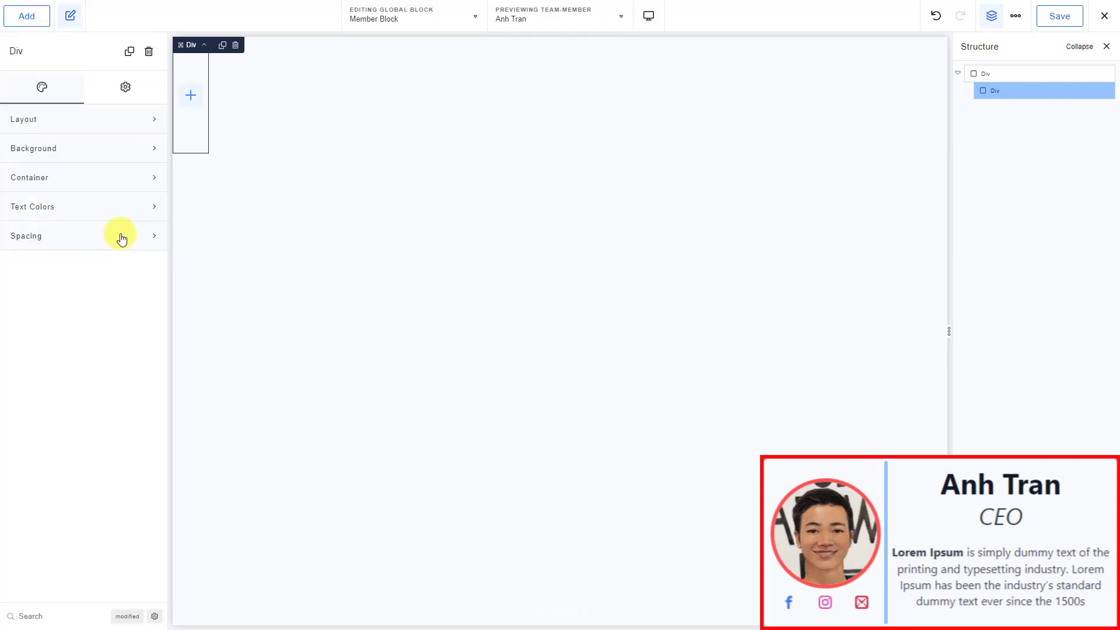
left_click(1008, 73)
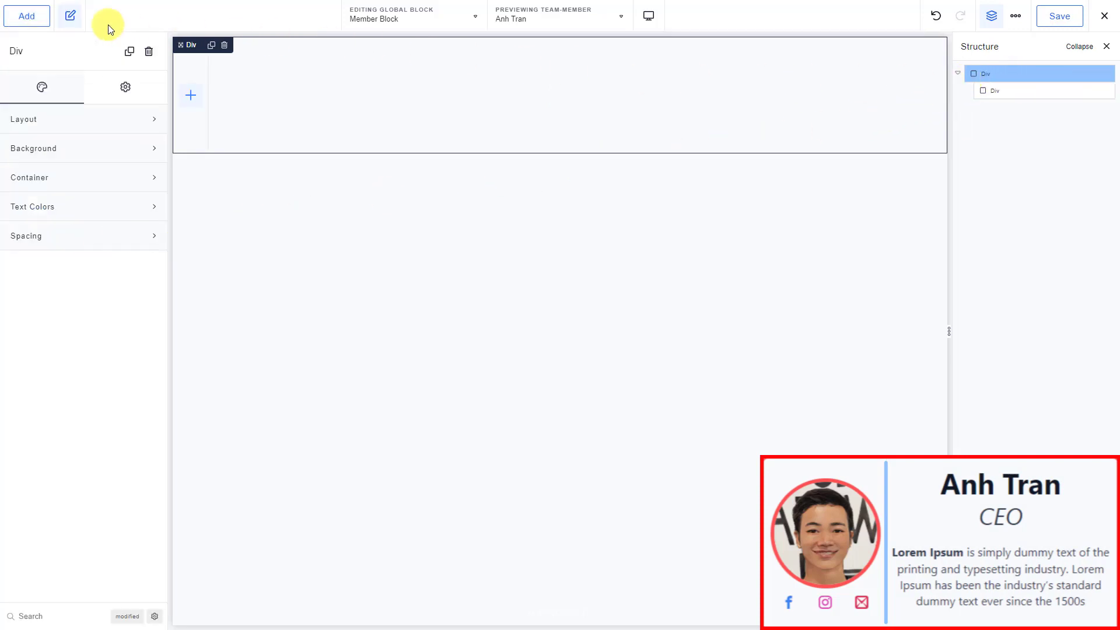
left_click(26, 16)
left_click(86, 236)
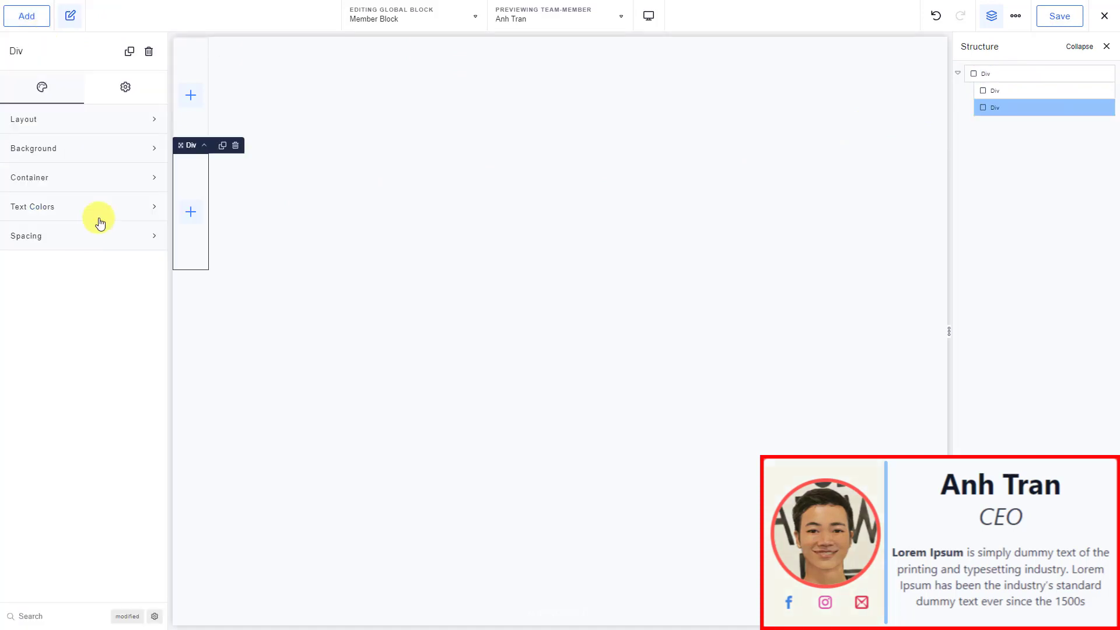
- Inside the first inner Div, add a Post Featured Image with a new Div below it
left_click(188, 102)
type("feature")
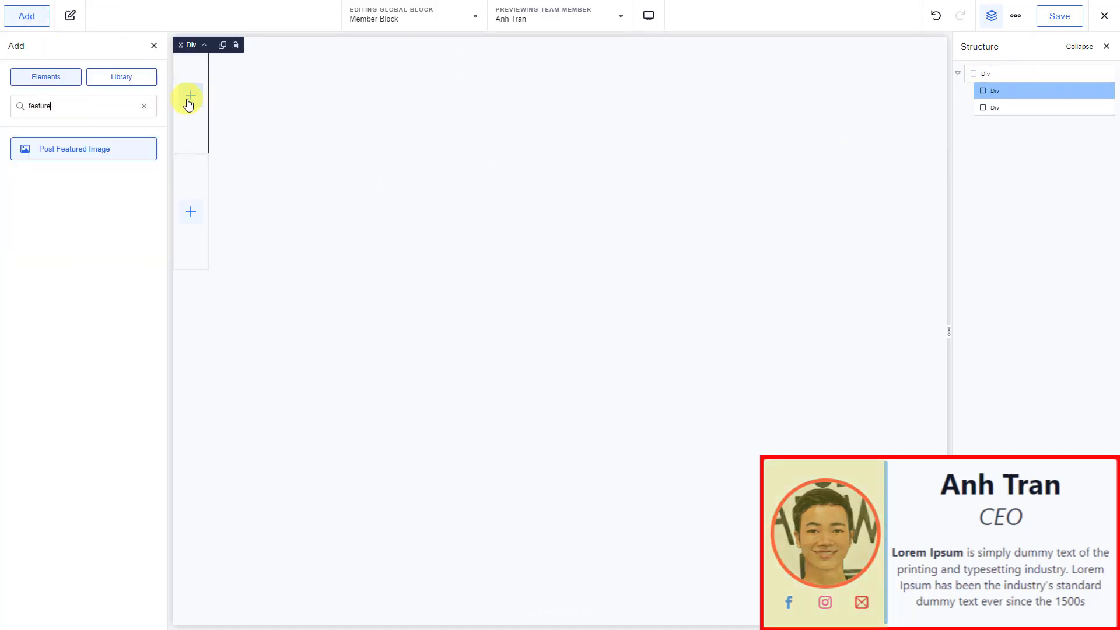
left_click(128, 153)
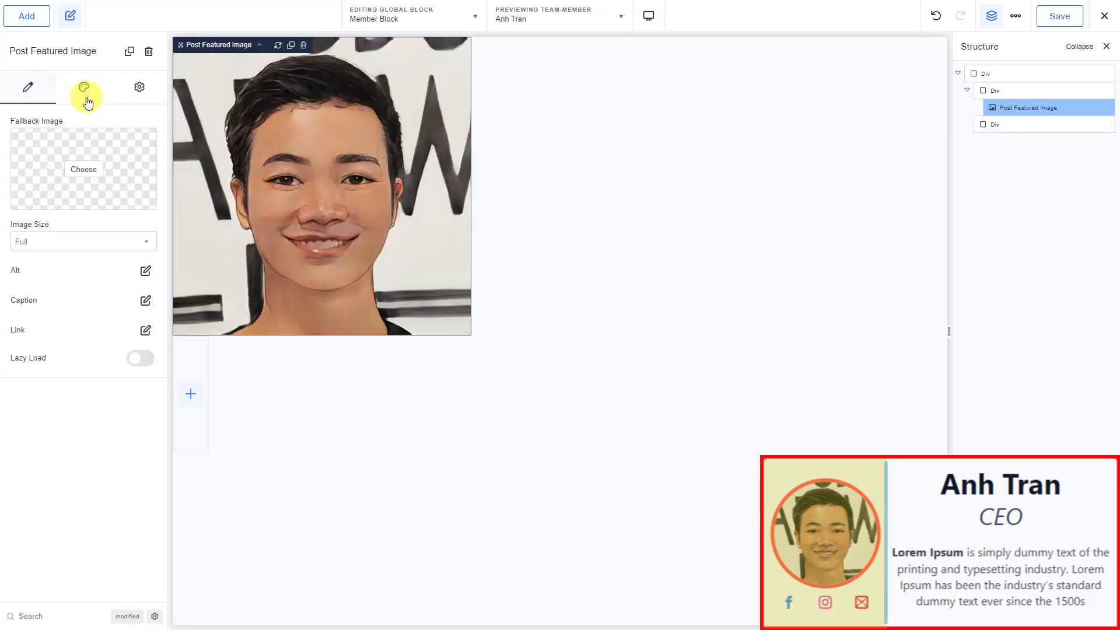
left_click(26, 23)
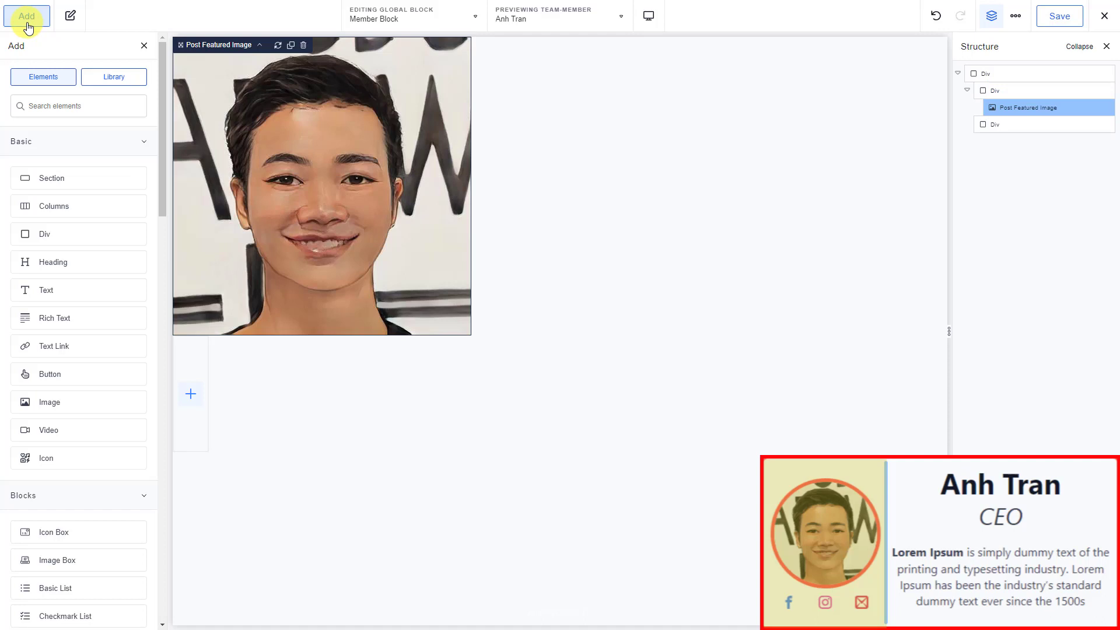
left_click(97, 233)
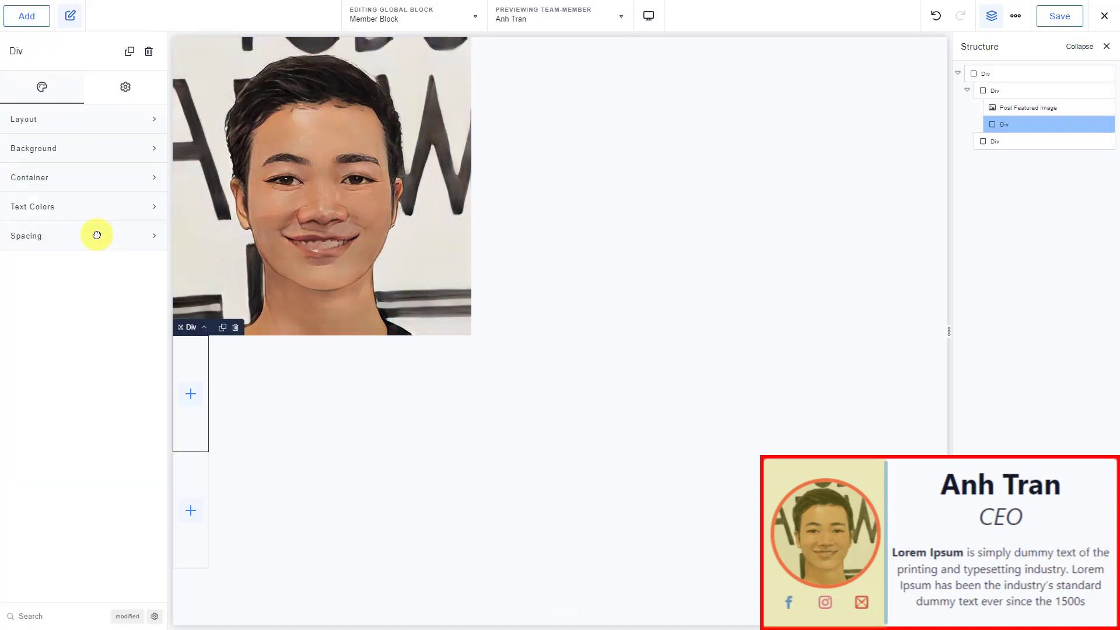
- Add an Icon to the Div below the featured image, using the facebook icon and linking it to the Facebook field
left_click(30, 26)
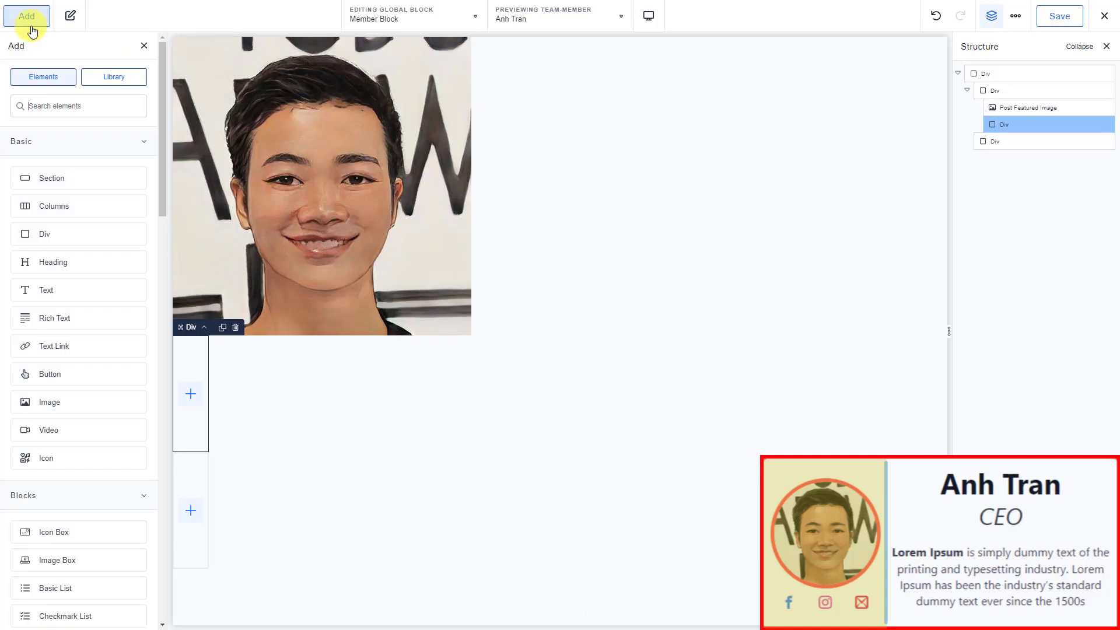
left_click(87, 459)
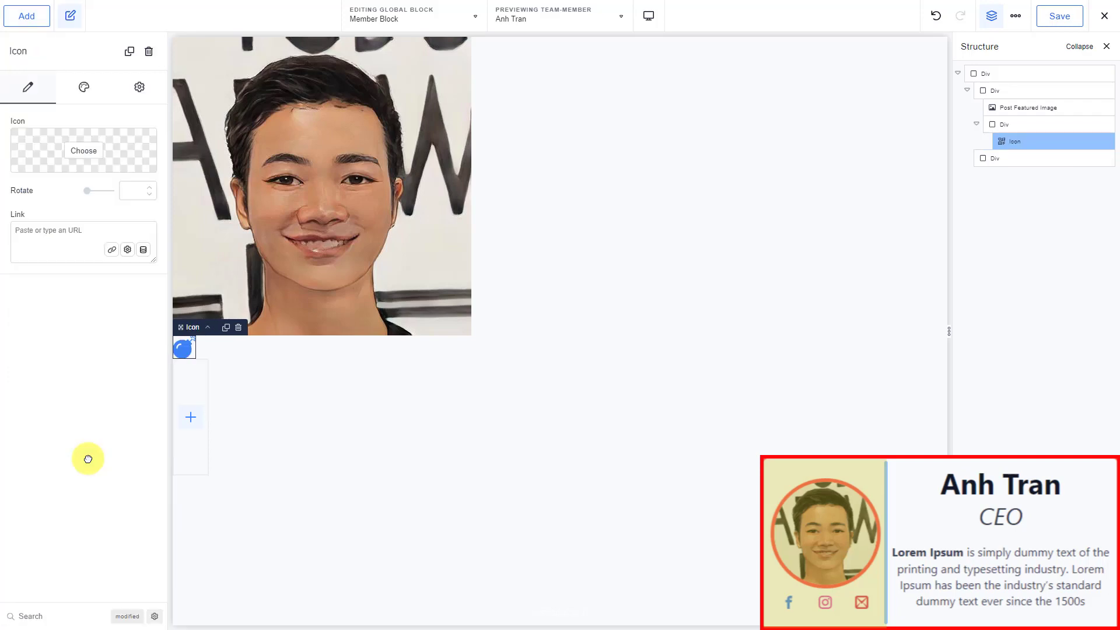
left_click(86, 152)
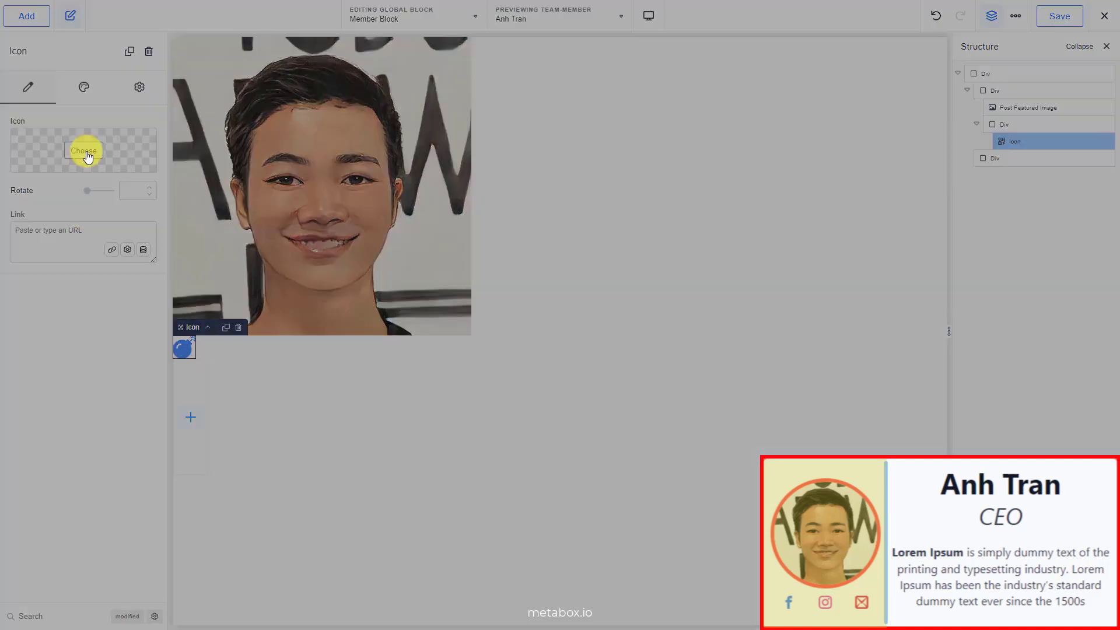
left_click(530, 212)
type("facebook")
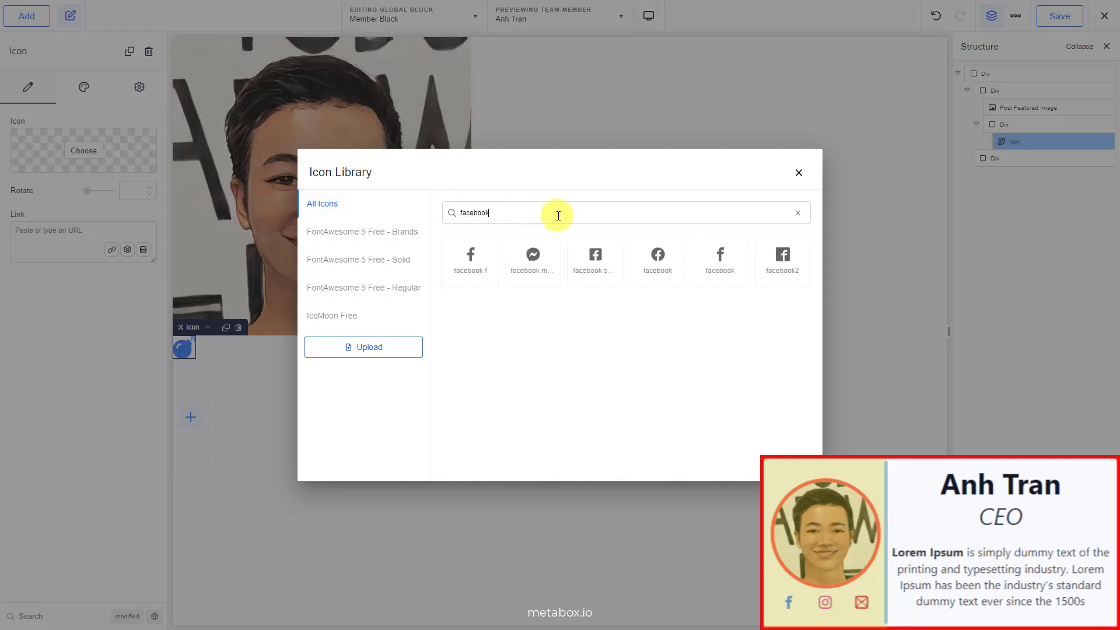
left_click(660, 251)
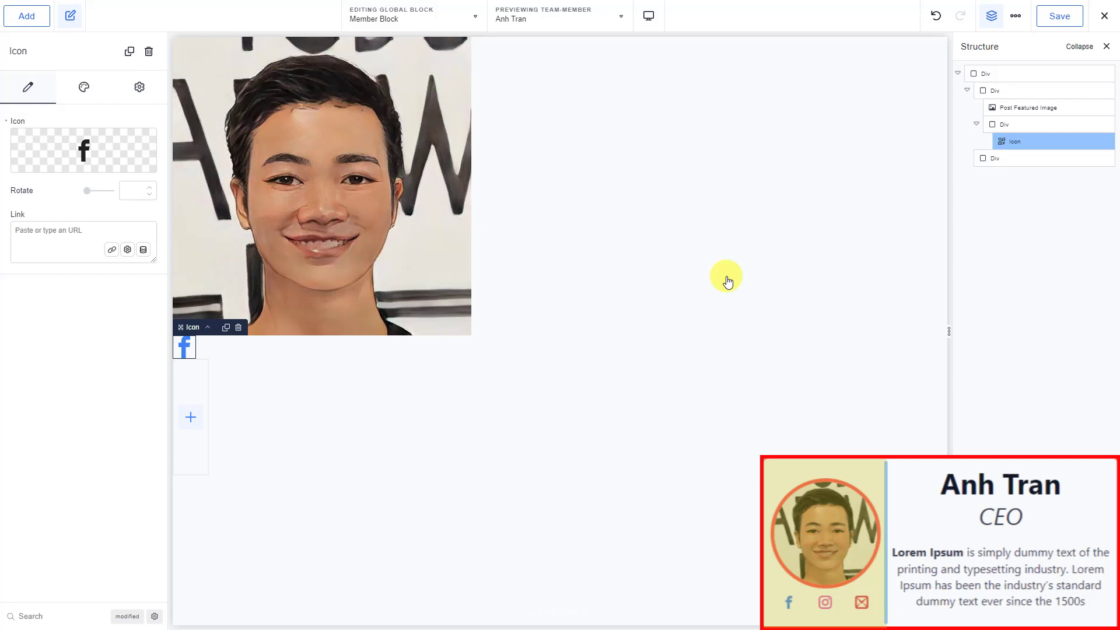
left_click(143, 250)
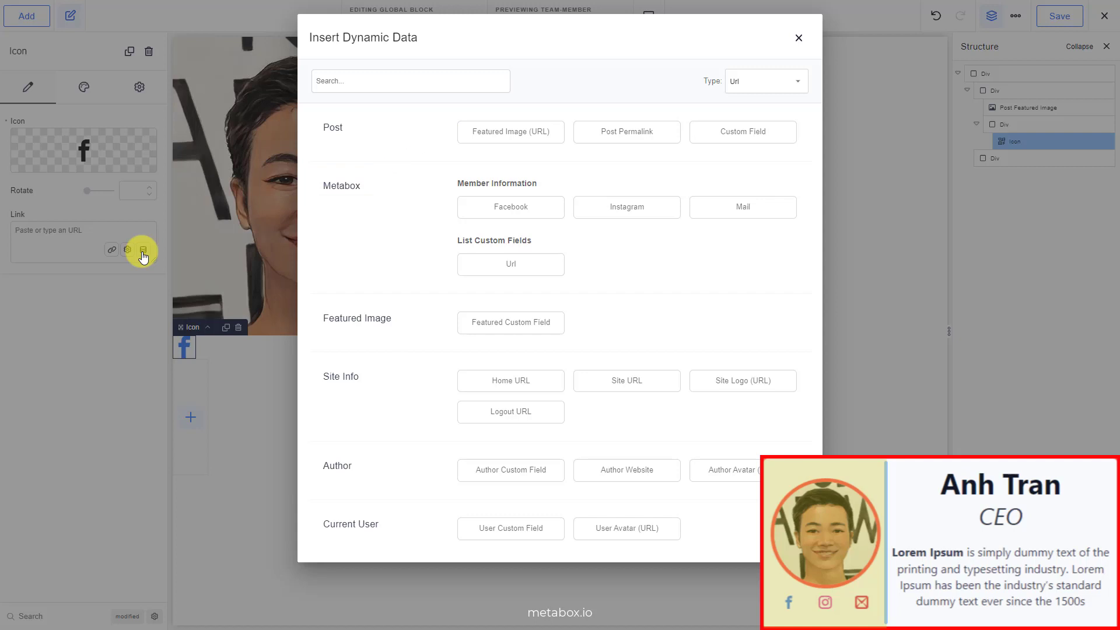
left_click(468, 214)
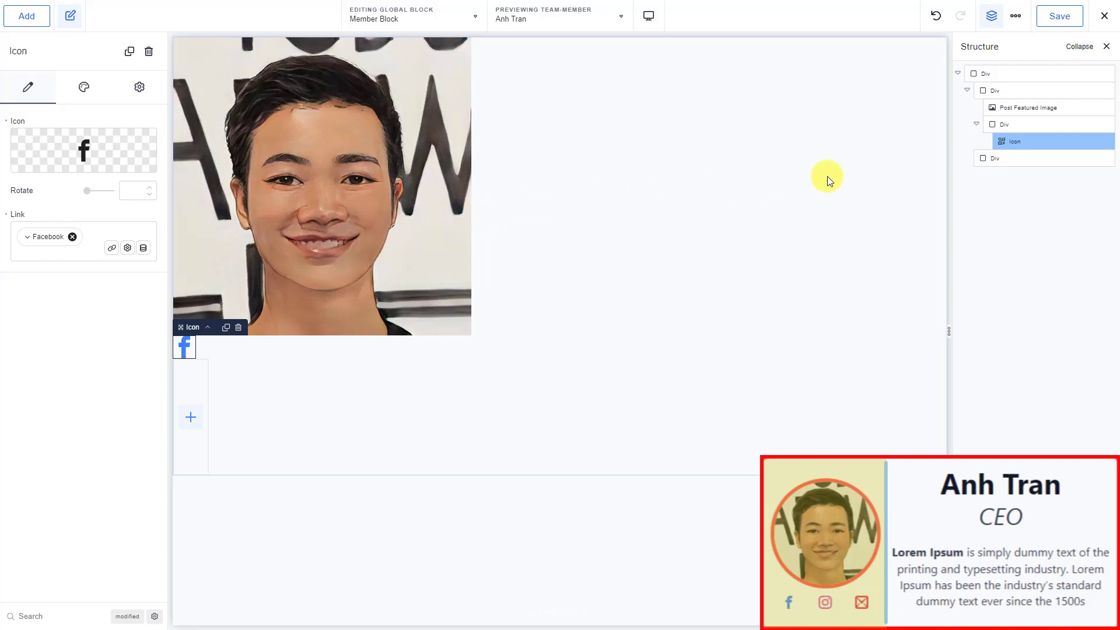
- Duplicate the Facebook icon twice and change the second icon to the instagram icon
left_click(1090, 142)
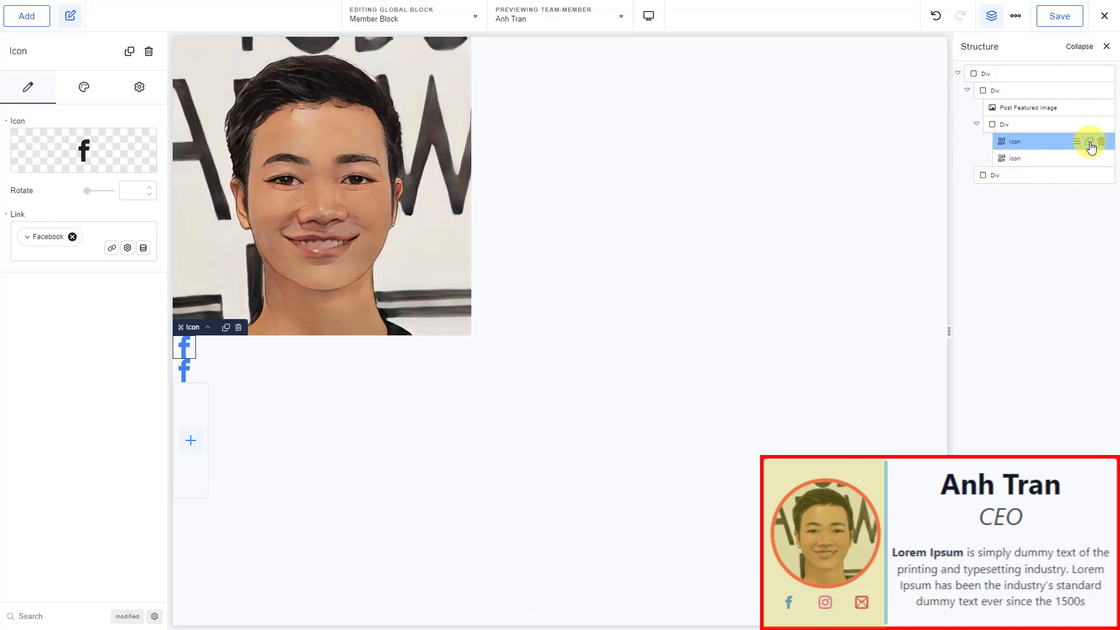
left_click(1090, 143)
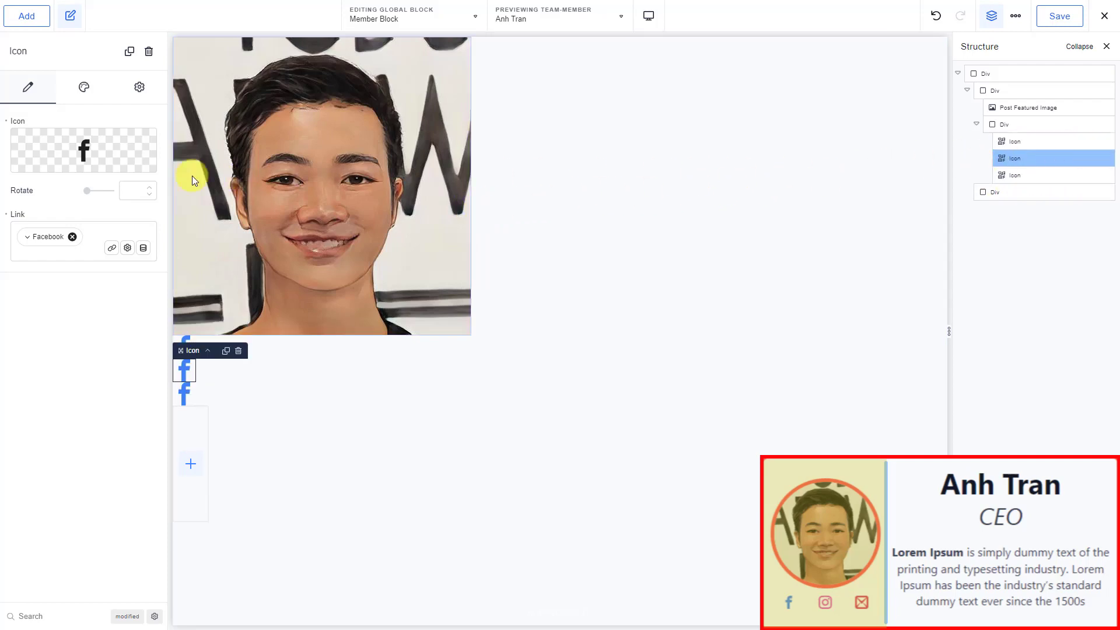
left_click(88, 150)
left_click(595, 212)
type("instagram")
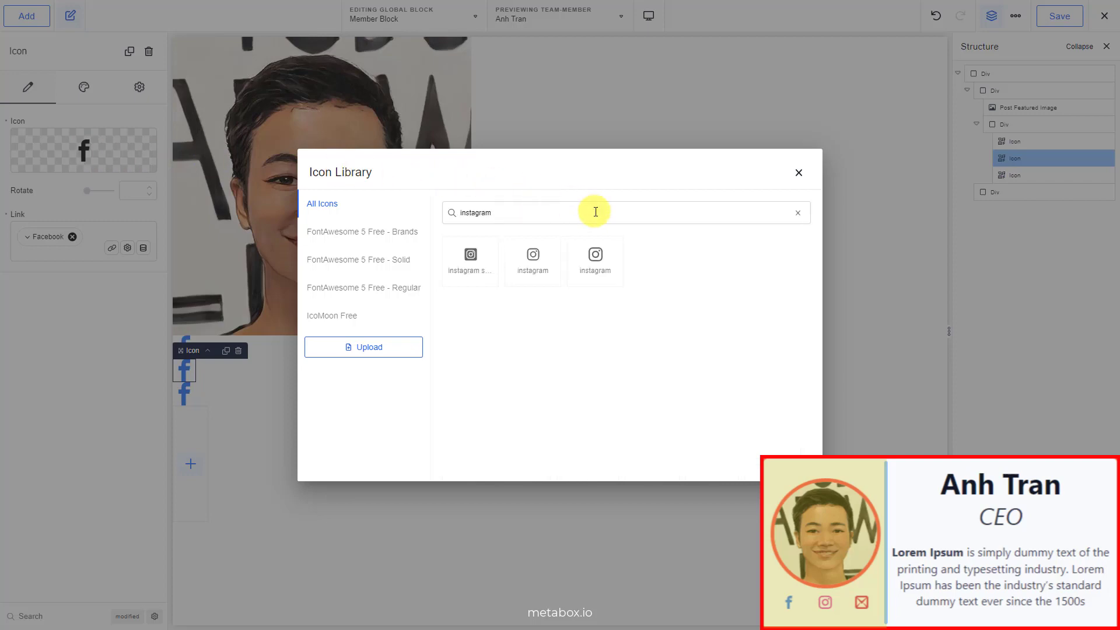
left_click(595, 257)
- Replace the Instagram icon's link with the Instagram field from Member Information
left_click(73, 236)
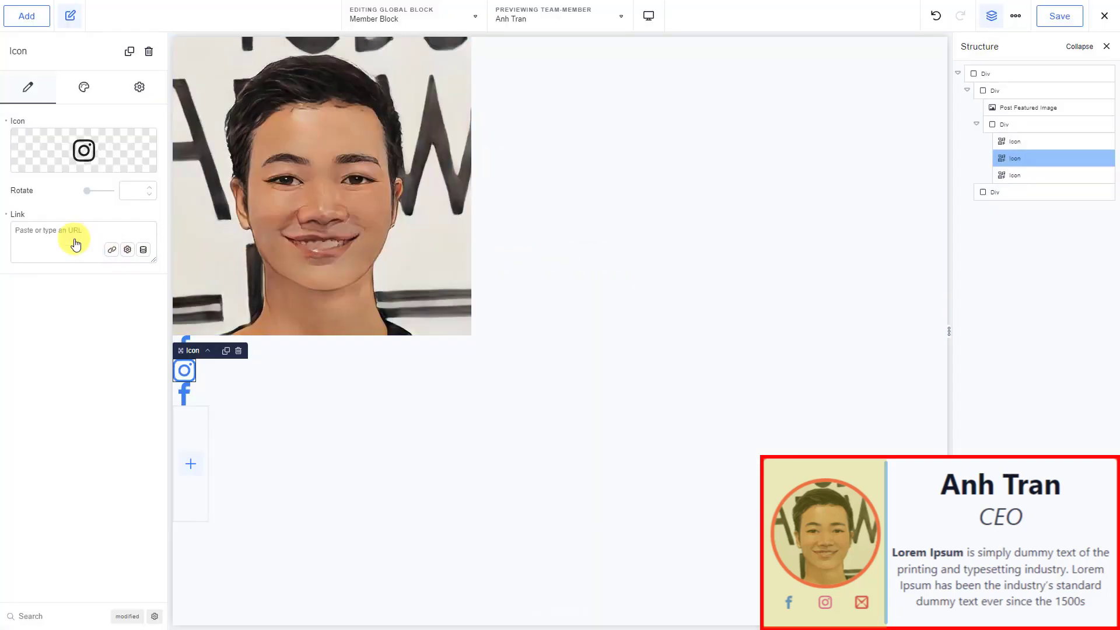
left_click(143, 250)
left_click(620, 217)
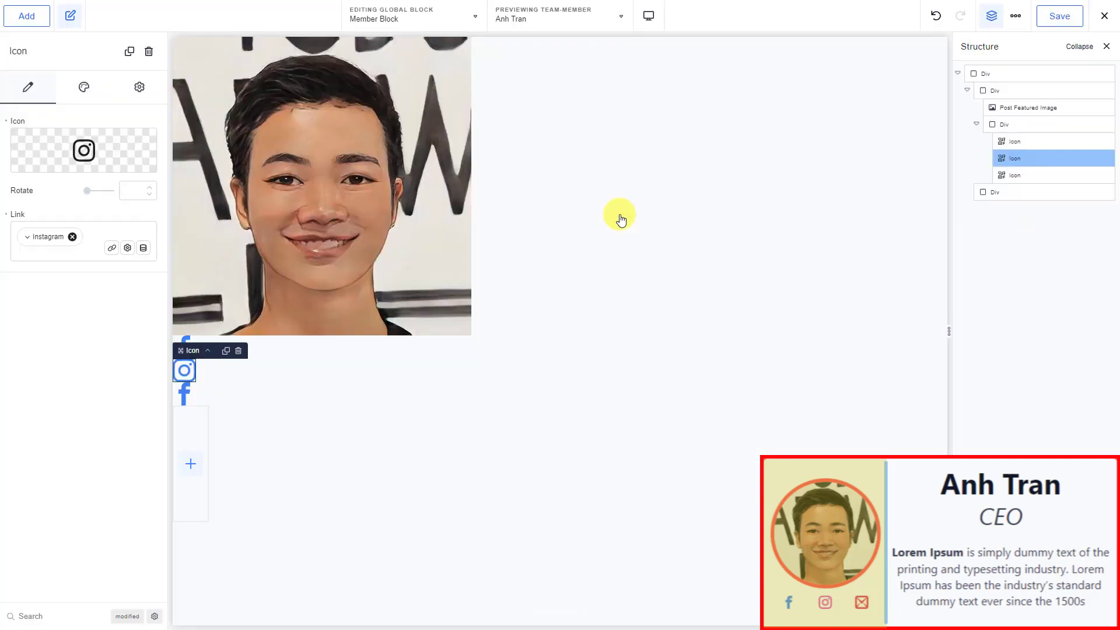
- Change the third icon to mail2 and replace its link with the Mail field from Member Information
left_click(1033, 175)
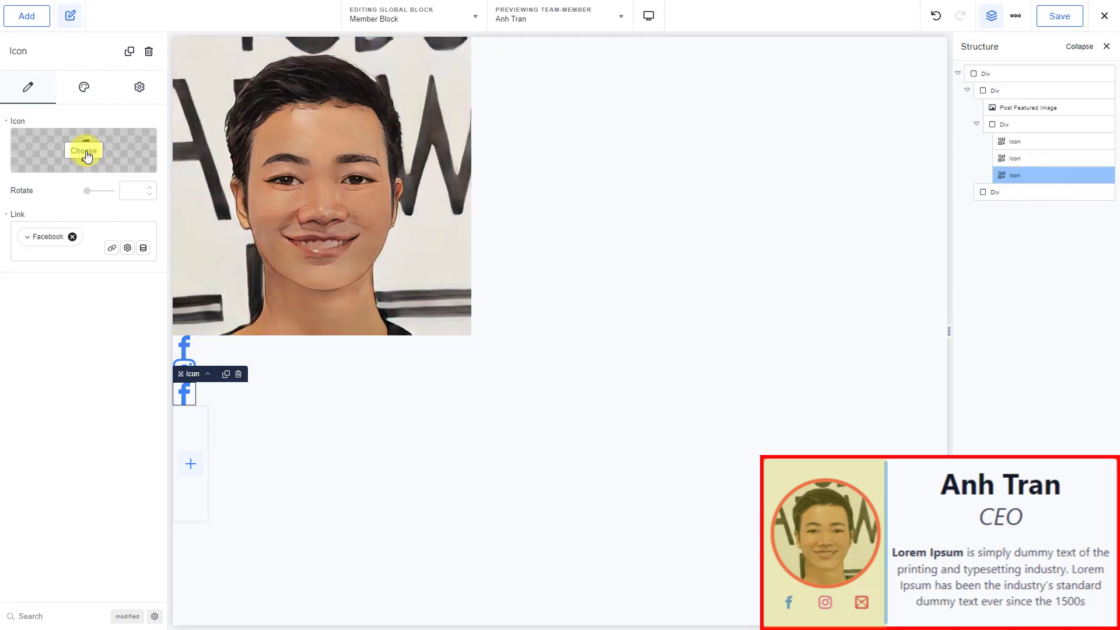
left_click(84, 153)
left_click(565, 214)
type("mail")
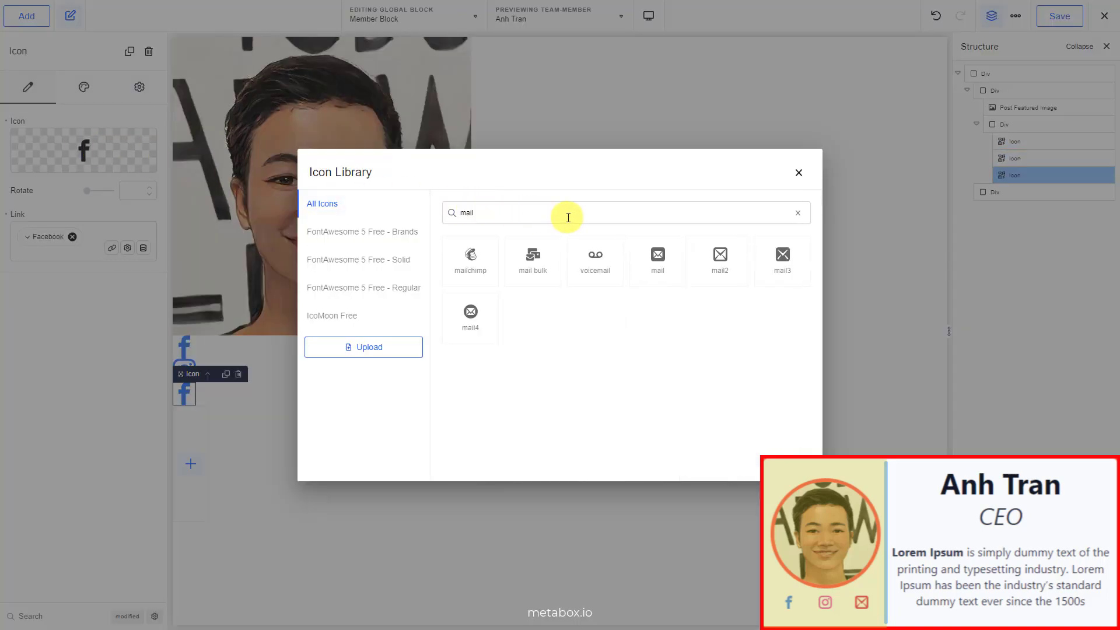
left_click(694, 261)
left_click(73, 237)
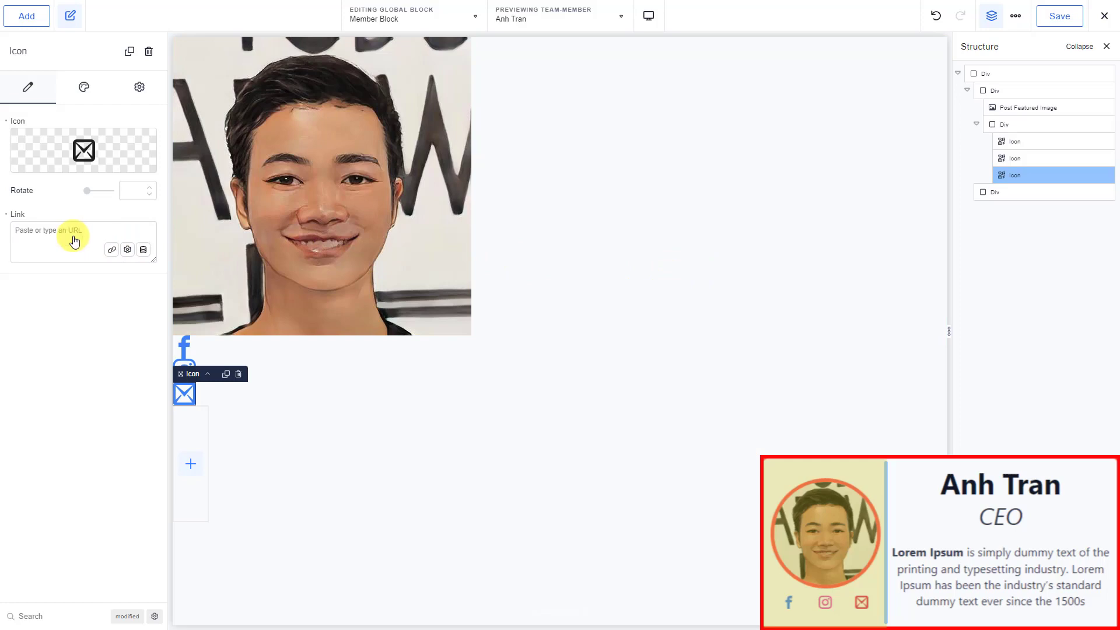
left_click(142, 249)
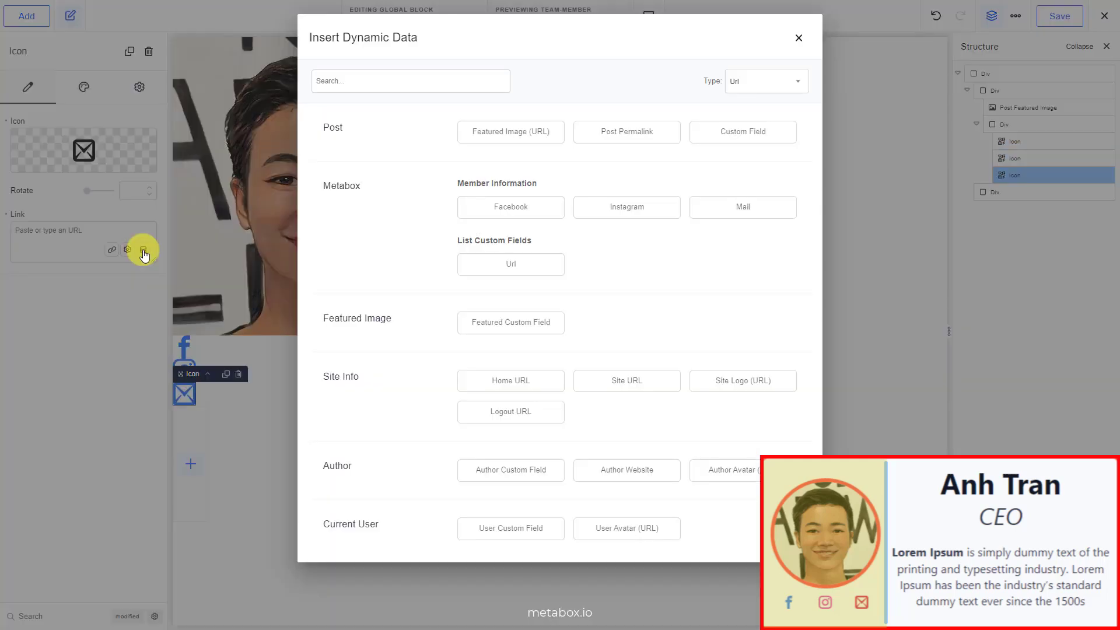
left_click(725, 219)
- Add a Heading inside the second inner Div
left_click(1019, 193)
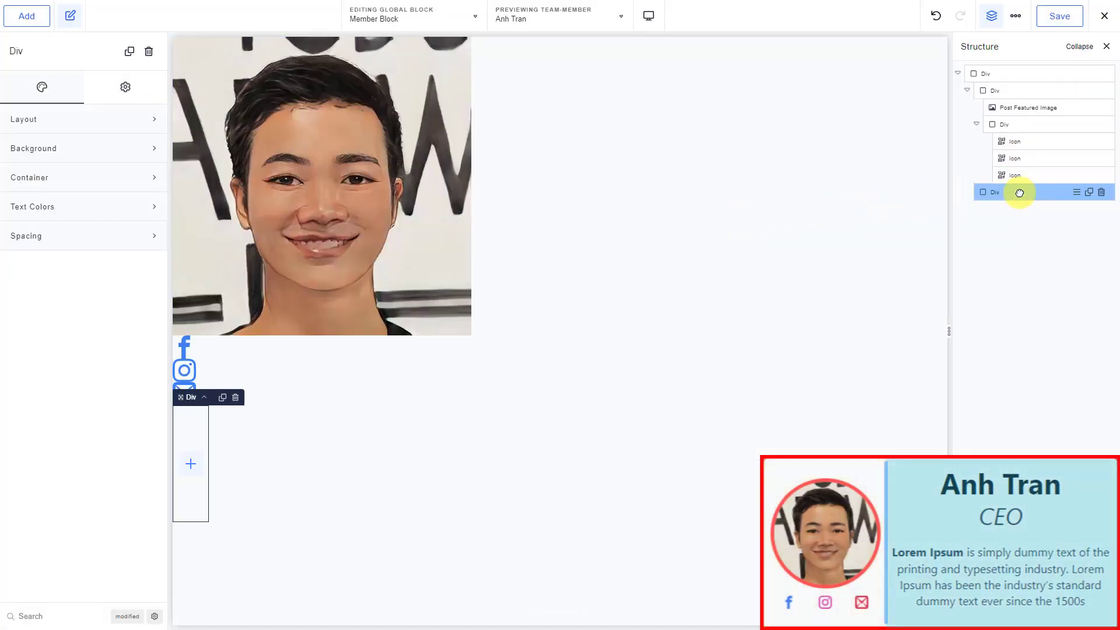
left_click(24, 21)
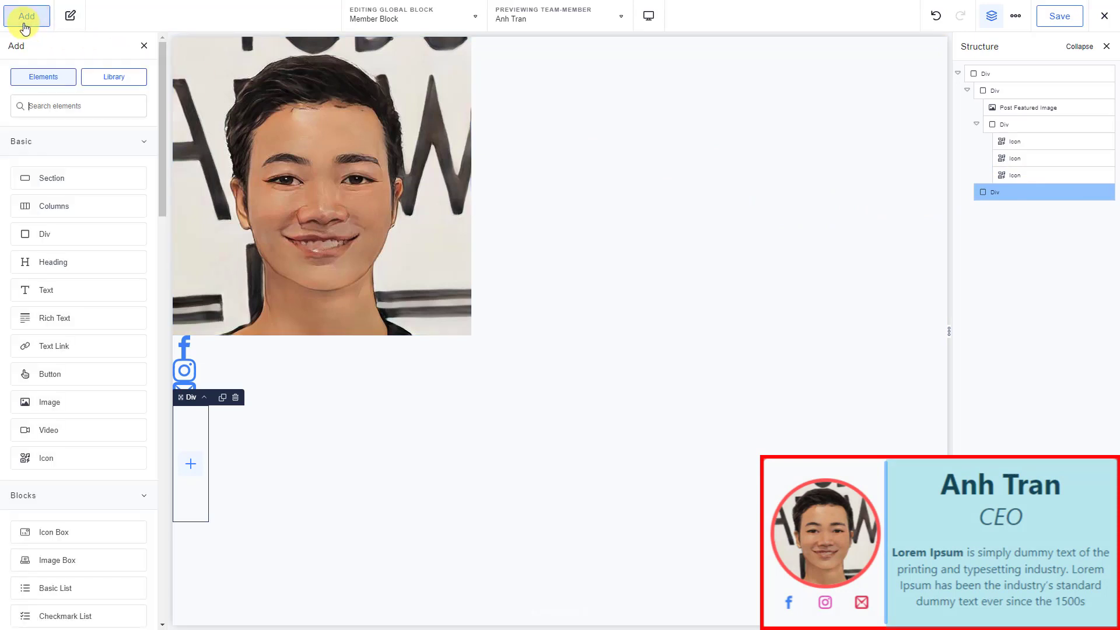
left_click(92, 262)
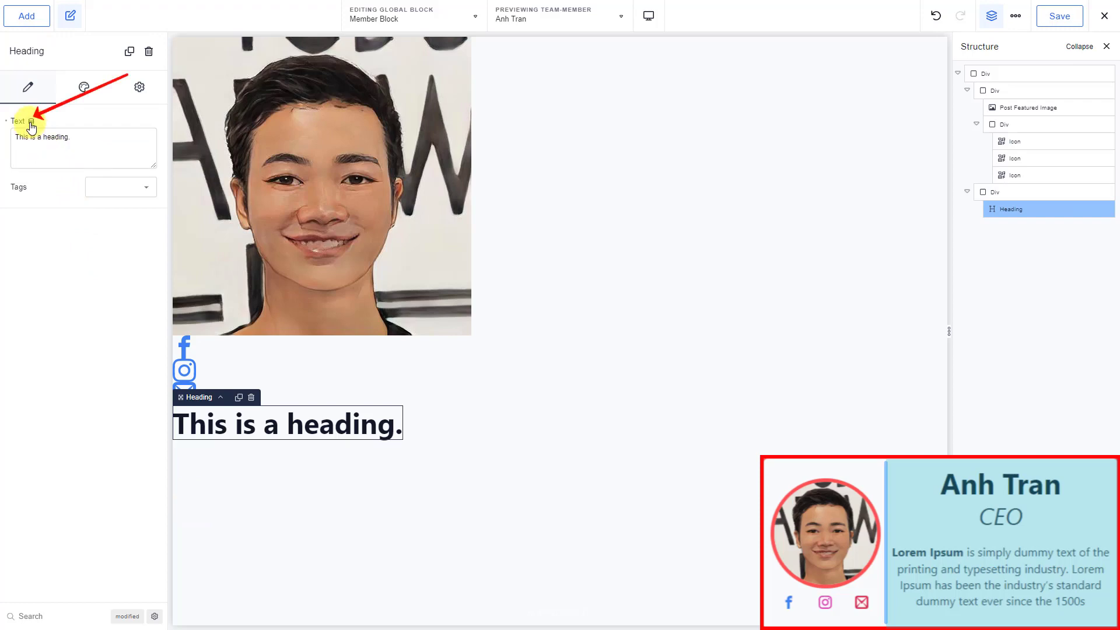
- Replace the Heading's text with the dynamic Post Title and set its tag to h2
left_click(31, 122)
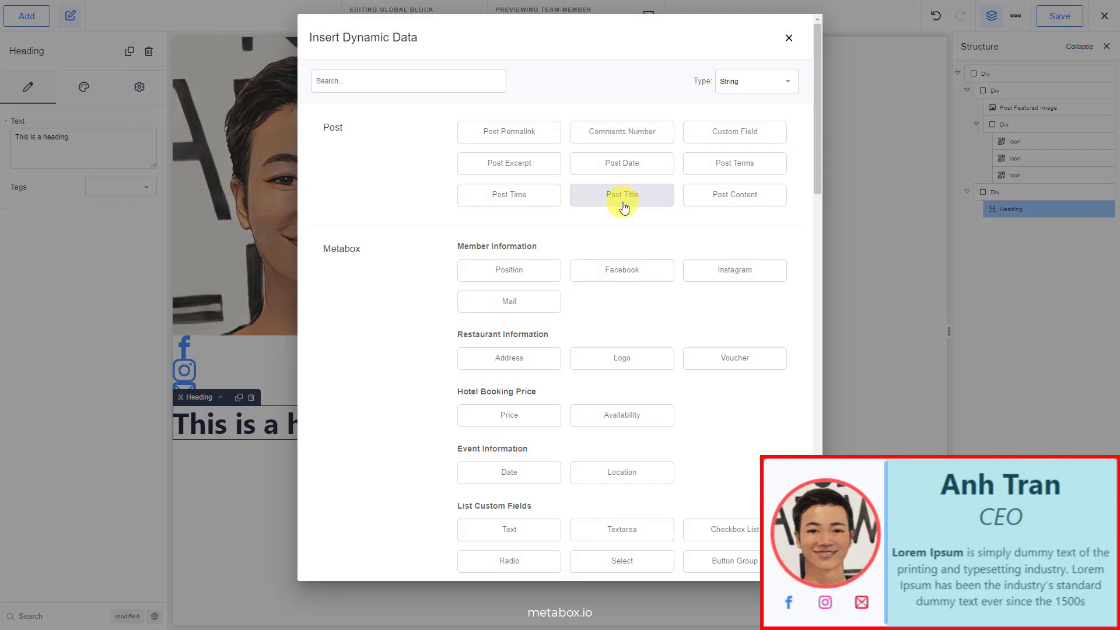
left_click(623, 198)
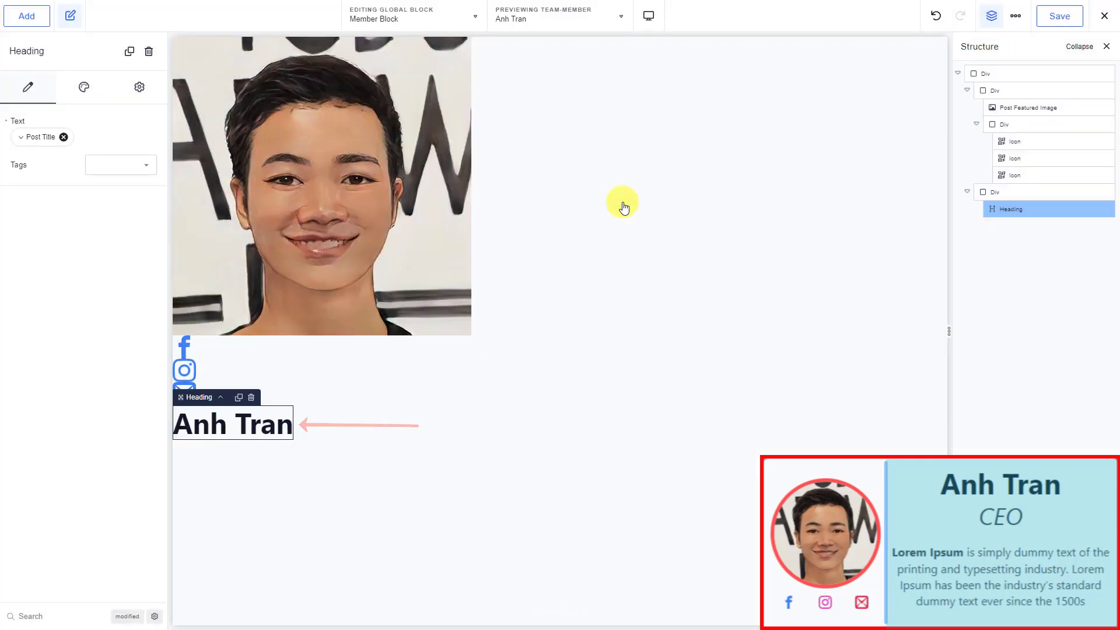
left_click(142, 167)
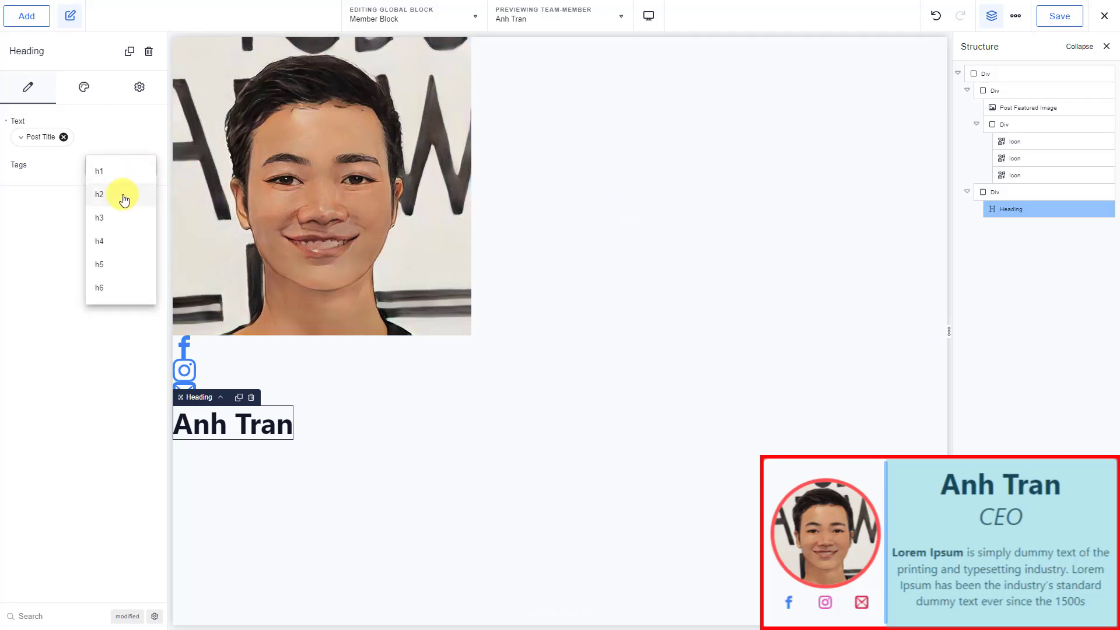
left_click(120, 194)
- Add a Text element below the Heading and fill it with the Position field from Member Information
left_click(34, 24)
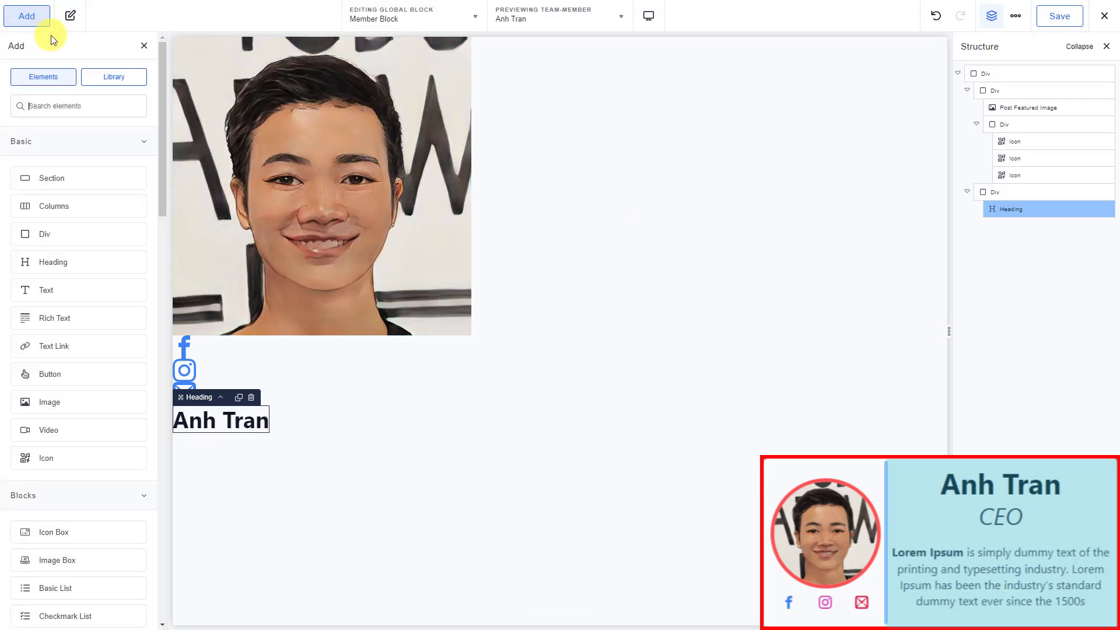
left_click(90, 290)
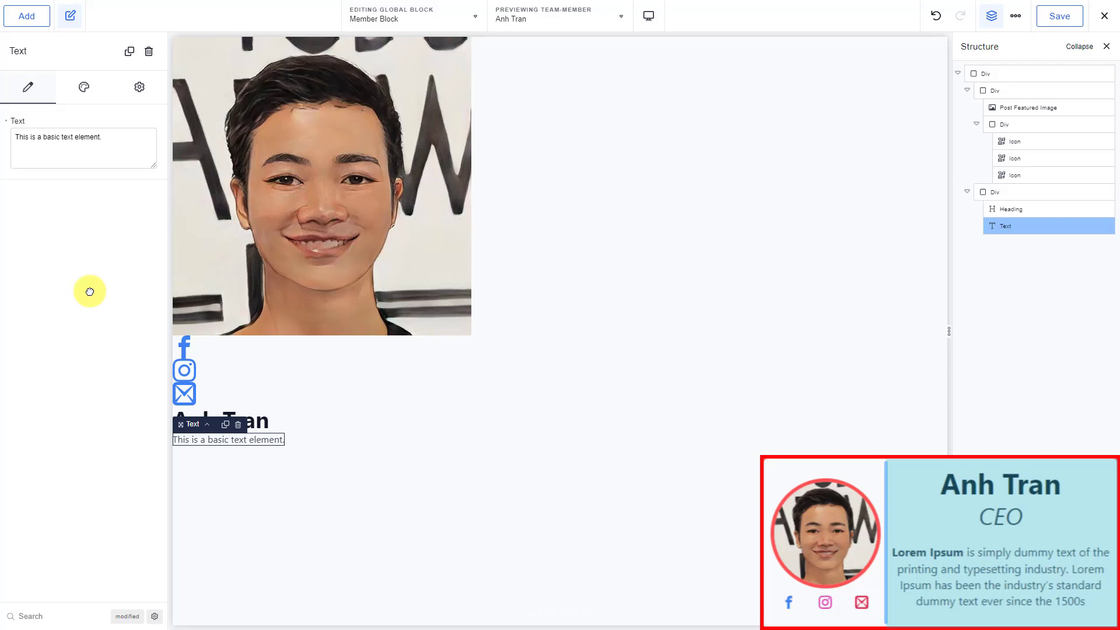
left_click(27, 120)
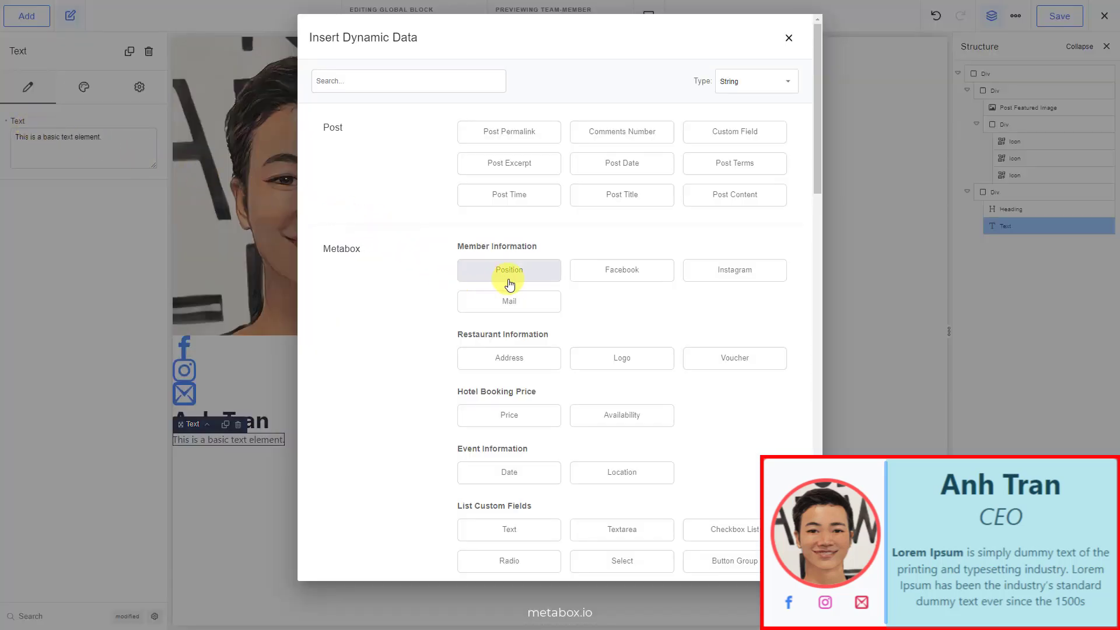
left_click(510, 271)
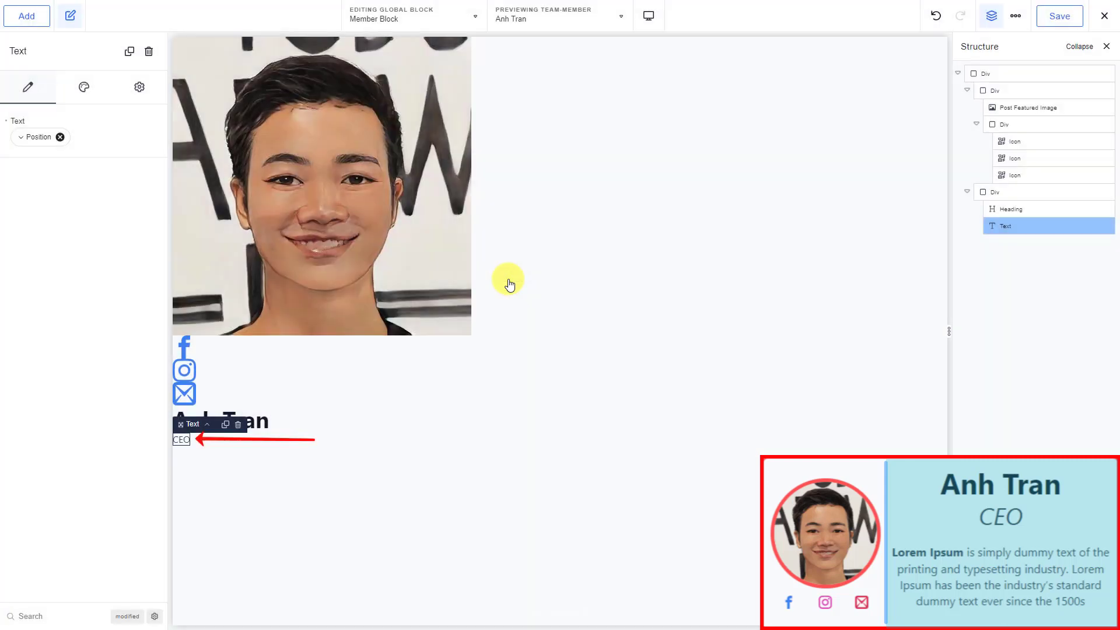
- Add another Text element below the position and fill it with the dynamic Post Content
left_click(29, 17)
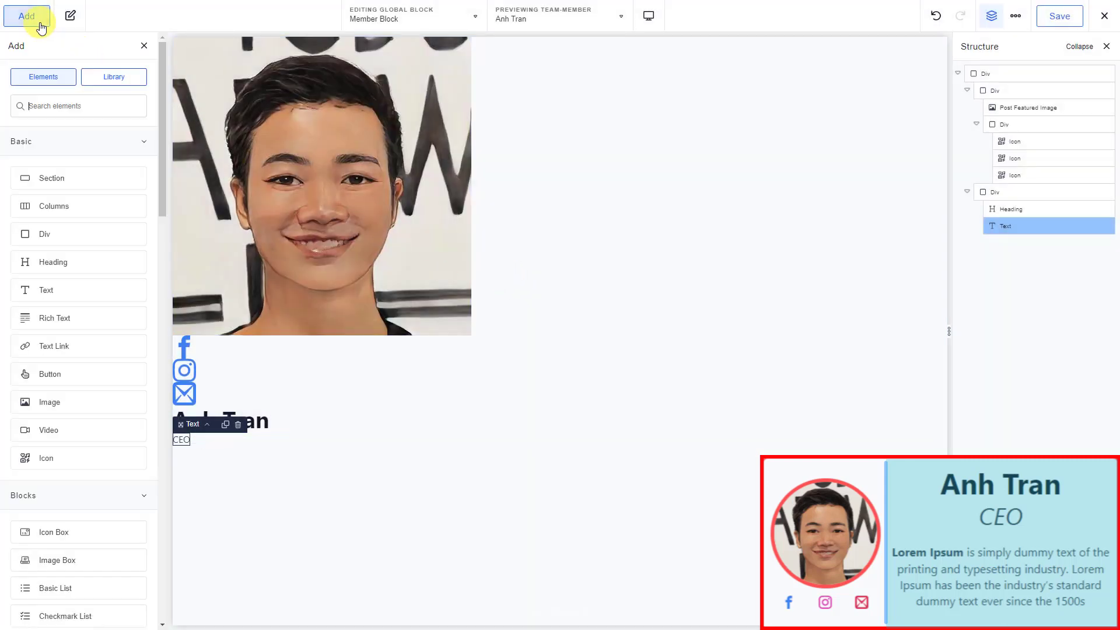
left_click(91, 291)
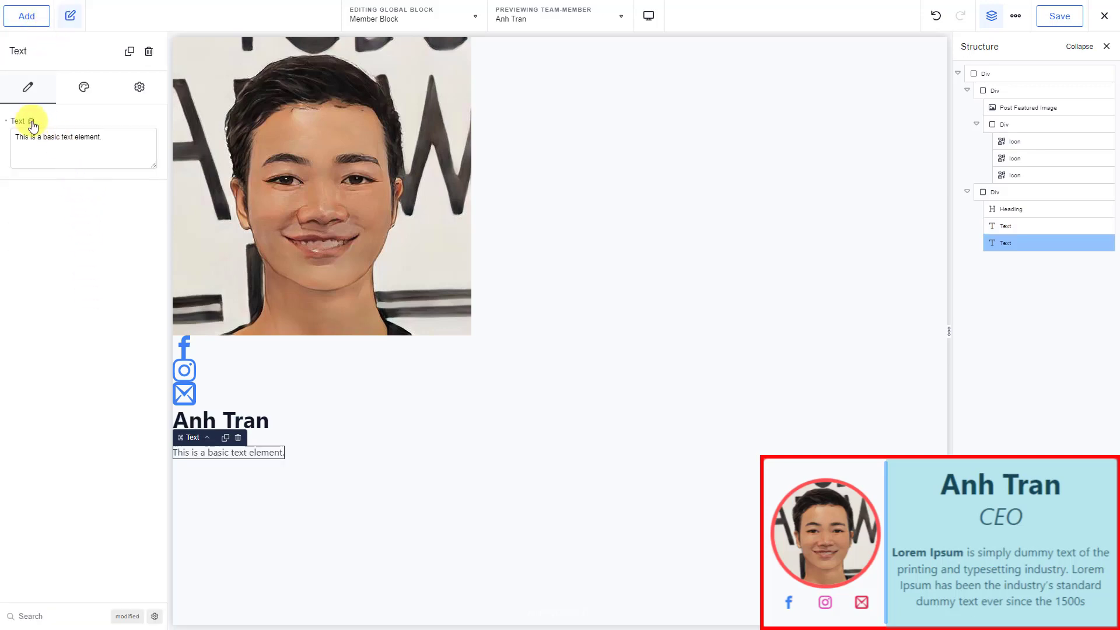
left_click(31, 121)
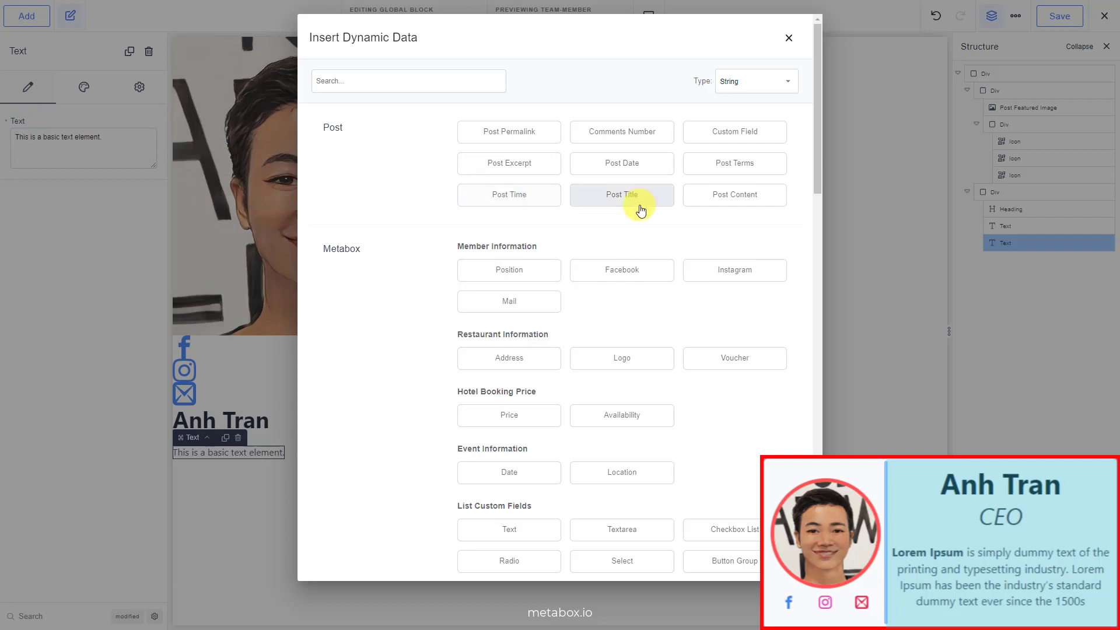
left_click(734, 198)
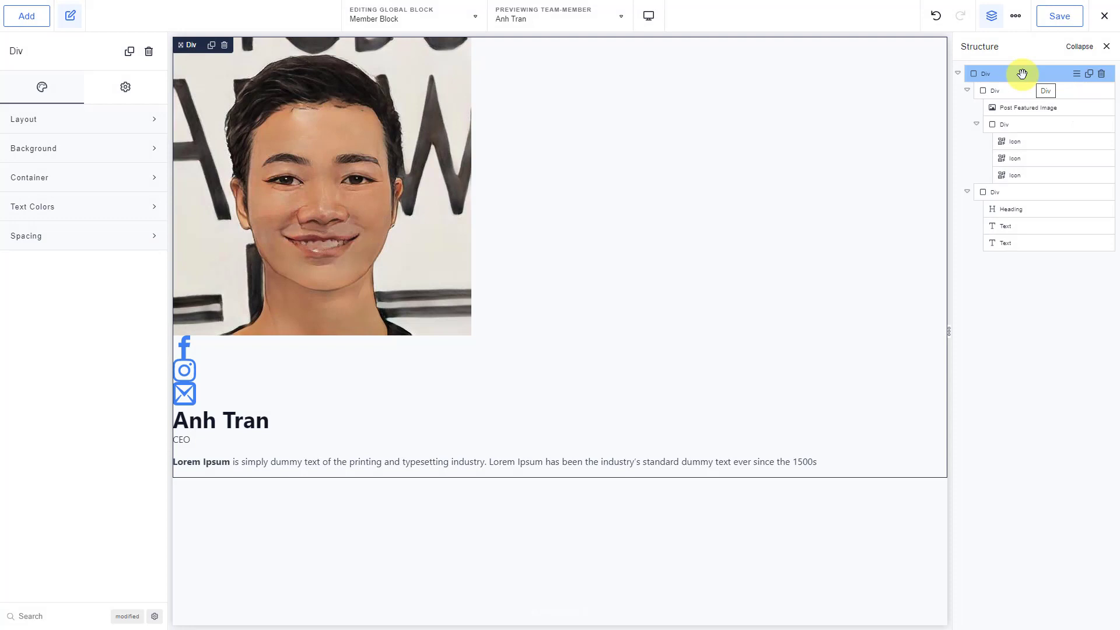
- Set the outermost Div's wrapper layout to flex with row direction, items aligned center and content justified space-around
left_click(125, 87)
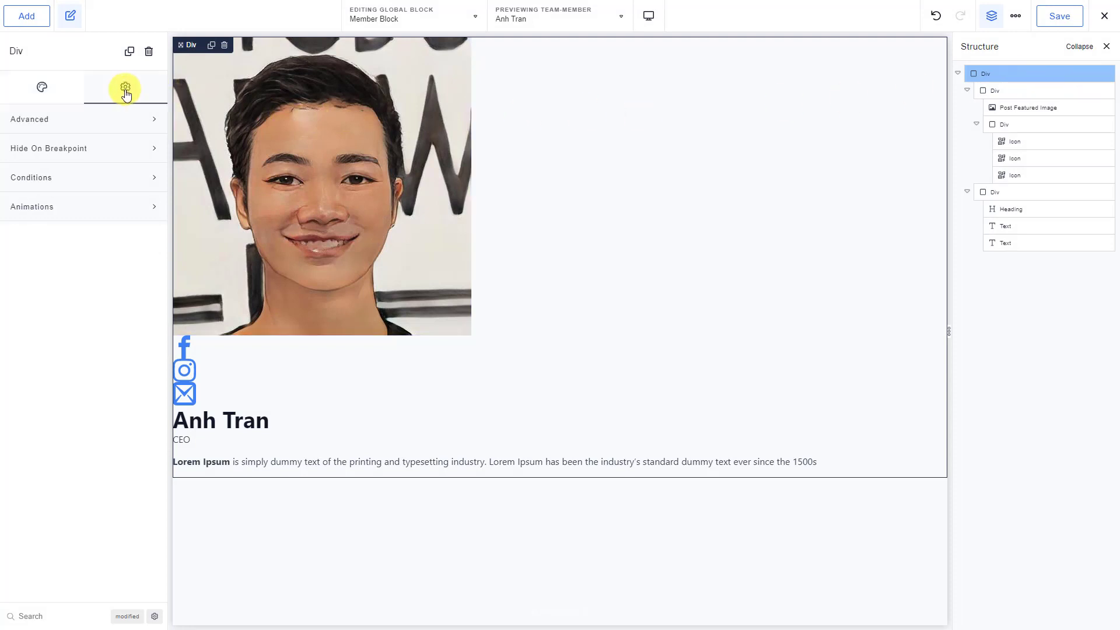
left_click(92, 119)
left_click(146, 316)
left_click(137, 395)
left_click(124, 395)
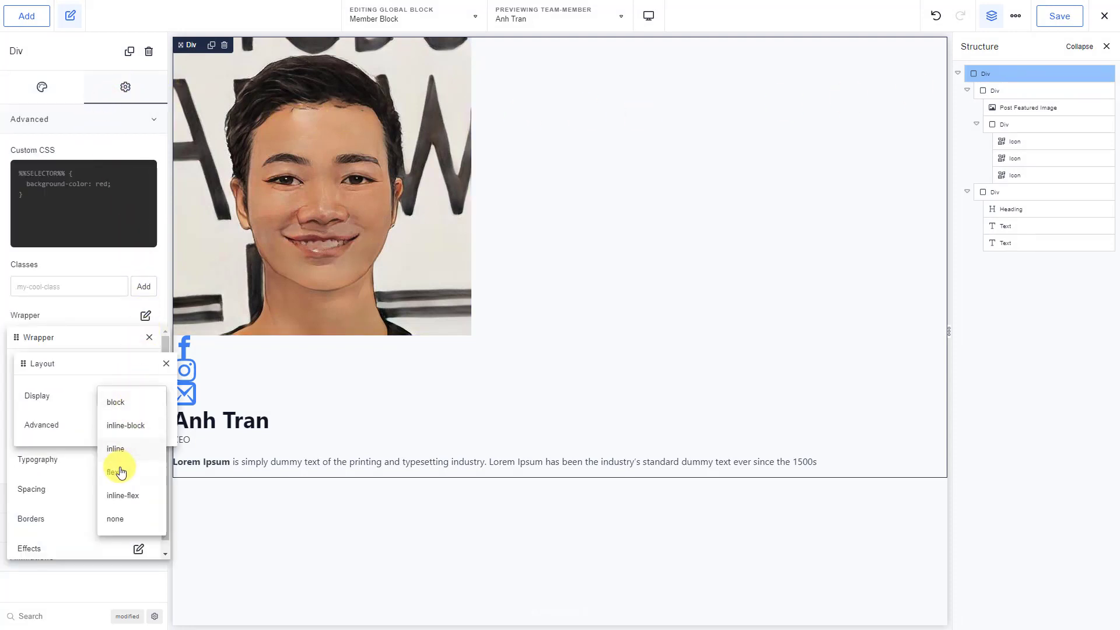
left_click(120, 467)
left_click(126, 425)
left_click(117, 432)
left_click(124, 453)
left_click(118, 482)
left_click(120, 481)
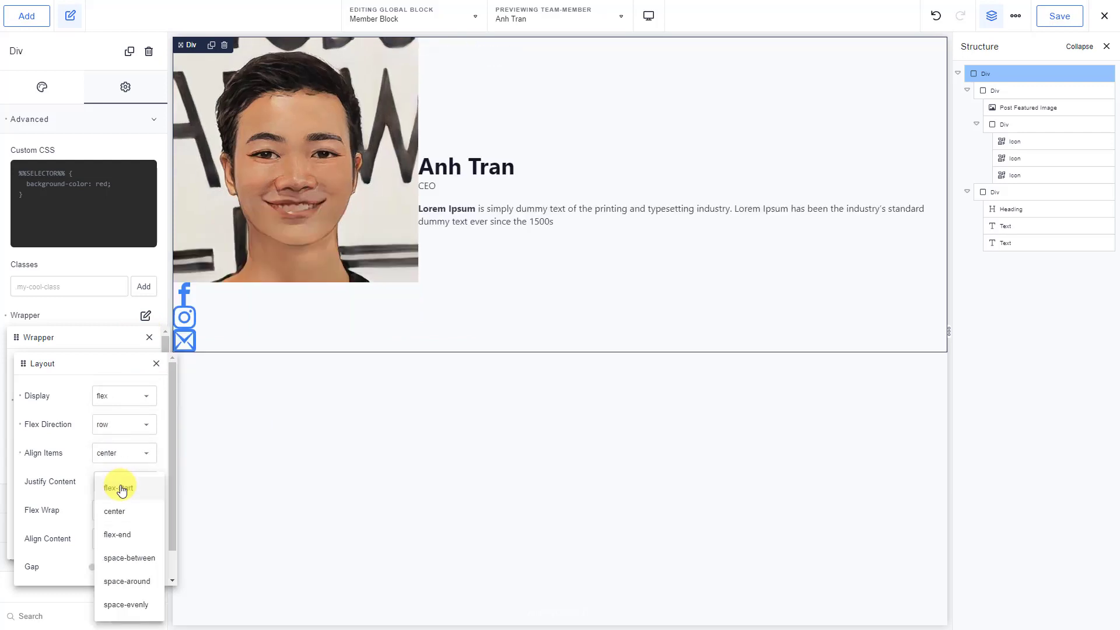
left_click(130, 583)
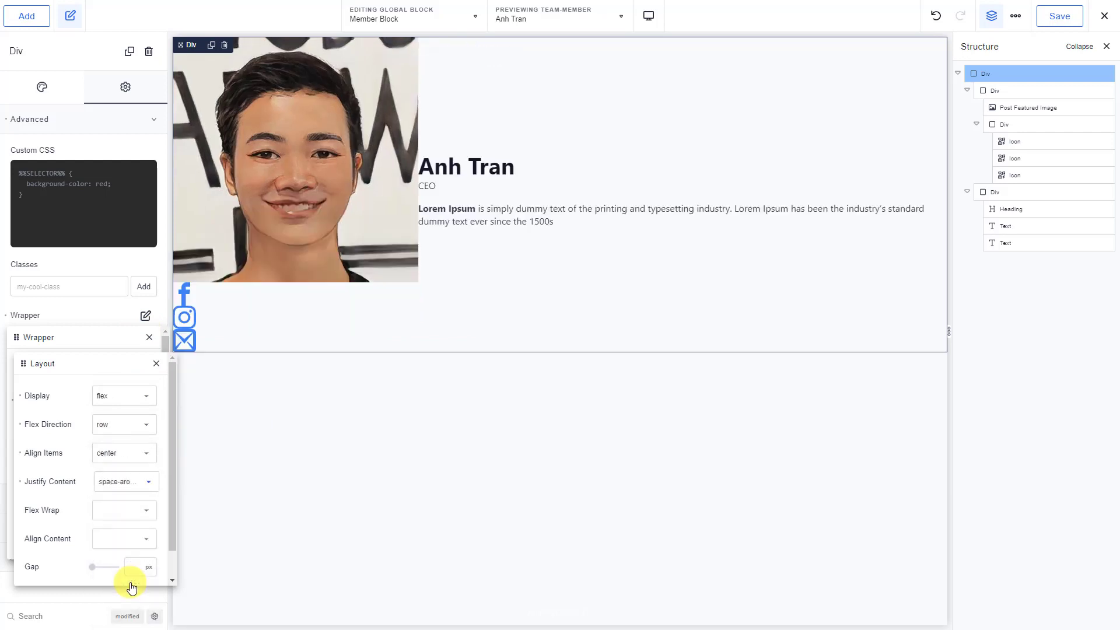
left_click(74, 338)
- Apply 10 px padding to all sides of the outermost Div's wrapper
left_click(138, 491)
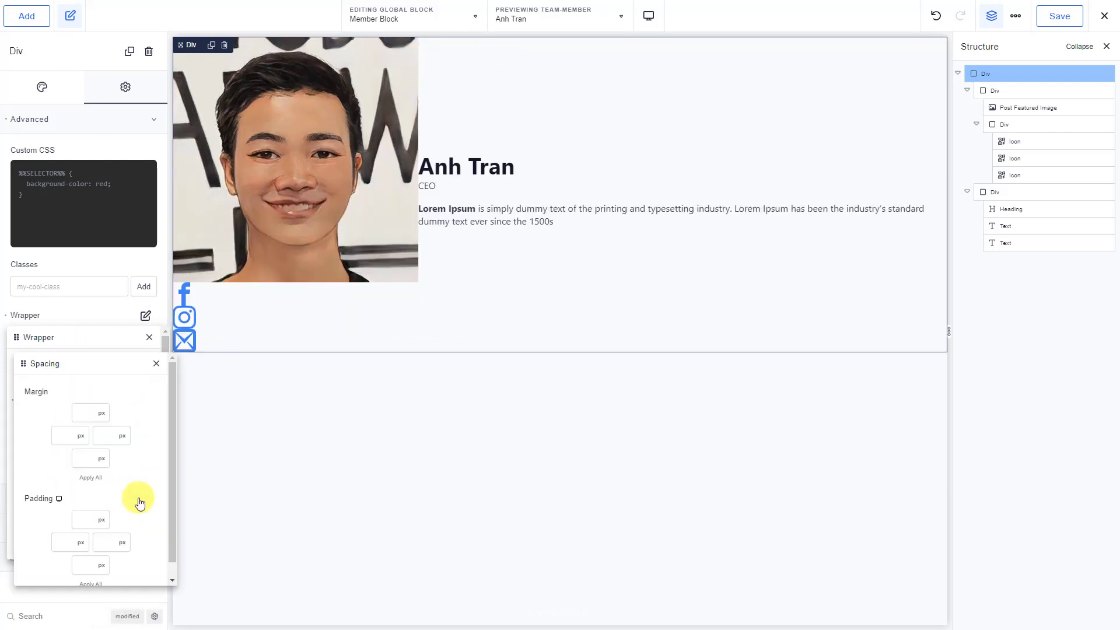
left_click(93, 521)
type("10")
left_click(90, 584)
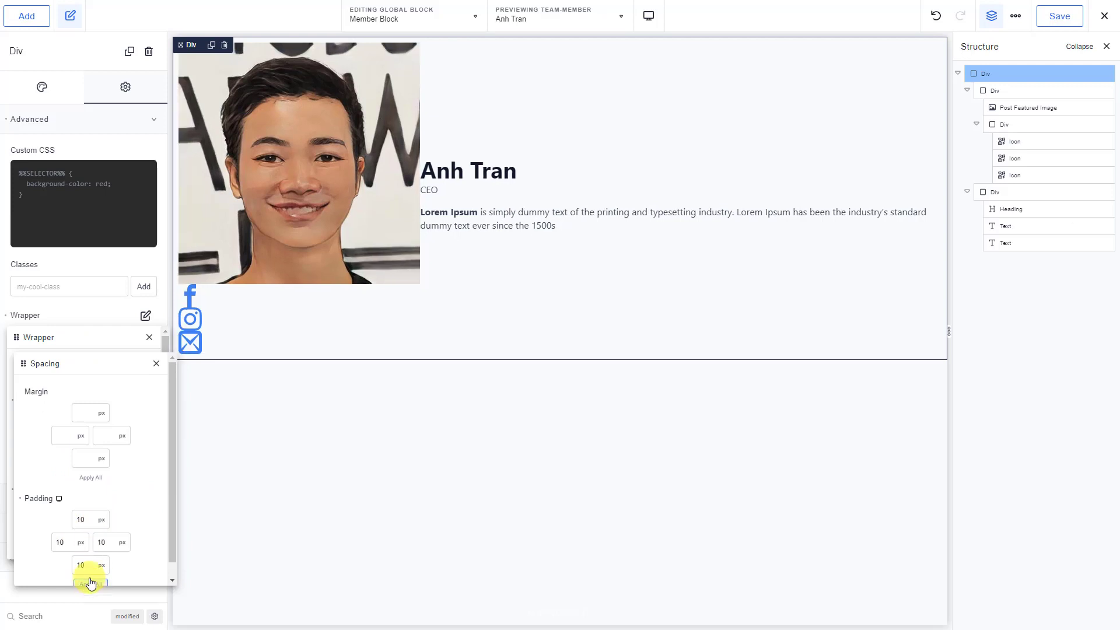
left_click(86, 343)
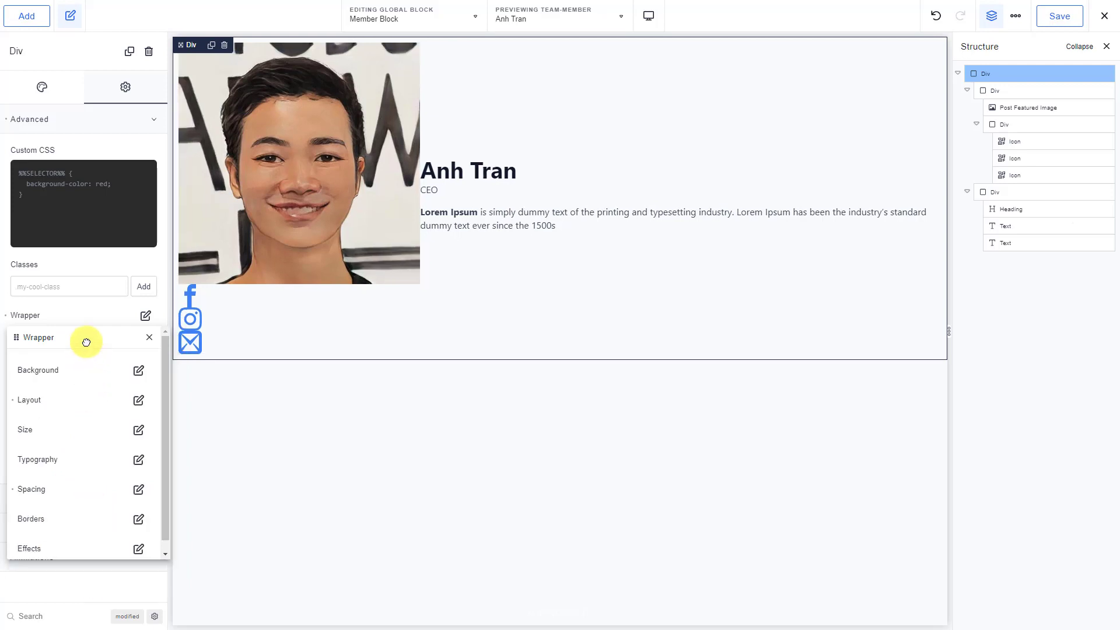
- Give the outermost Div's wrapper a solid 2 px border in #FE5252 with an 8 px radius
left_click(138, 519)
left_click(152, 398)
type("8")
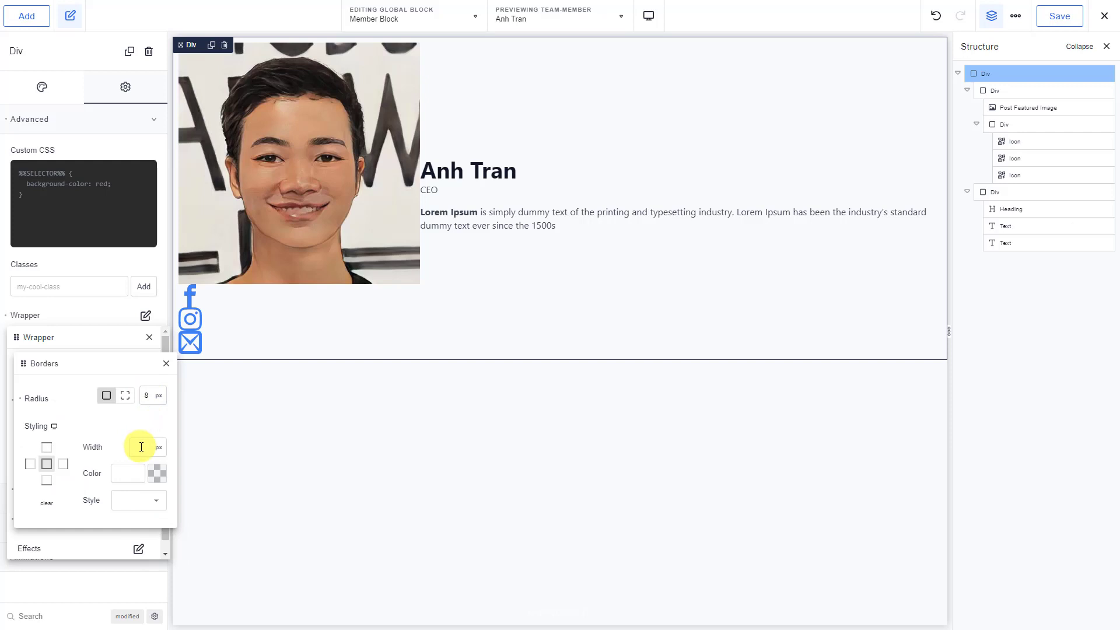
left_click(141, 447)
type("2")
left_click(136, 473)
type("#FE5252")
left_click(141, 502)
left_click(144, 511)
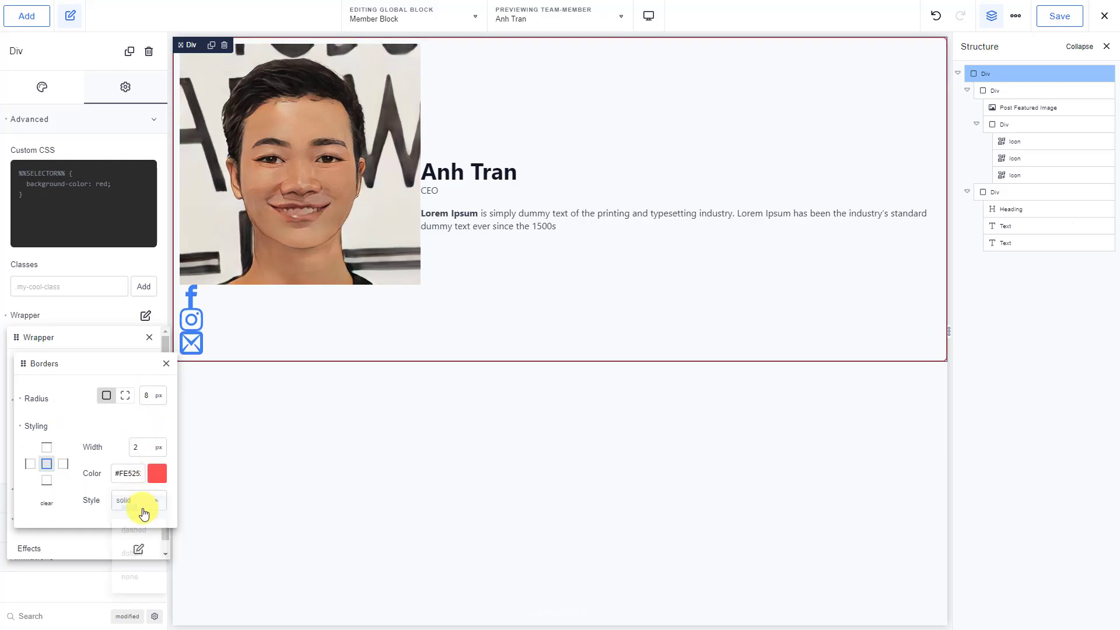
left_click(214, 503)
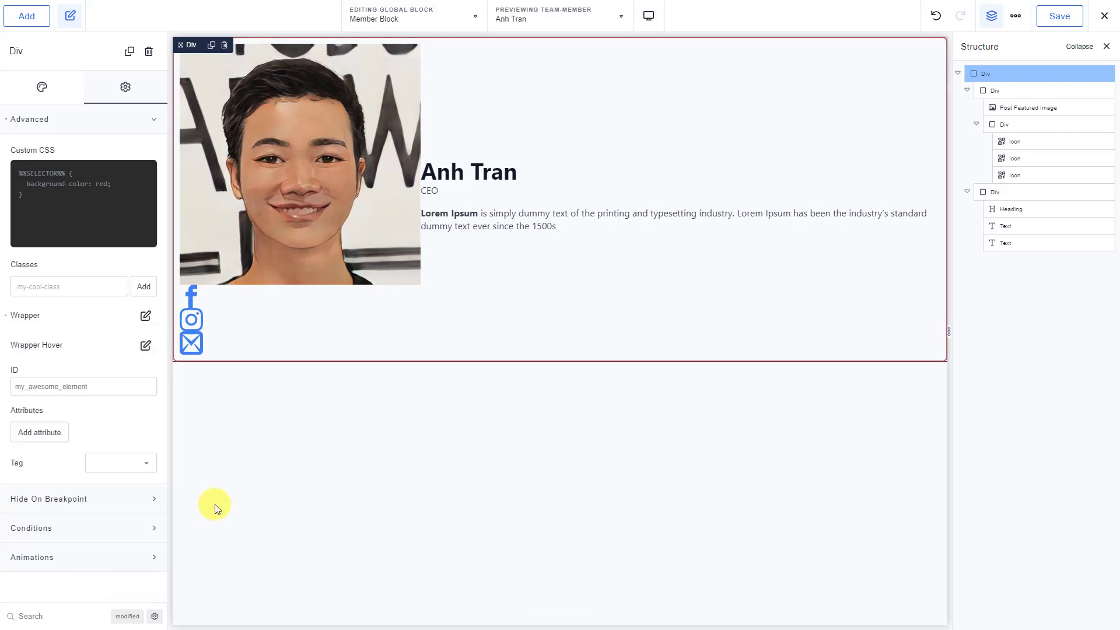
- Give the Post Featured Image a 50% border radius and a solid 5 px border in #FE5252FF
left_click(1038, 108)
left_click(82, 89)
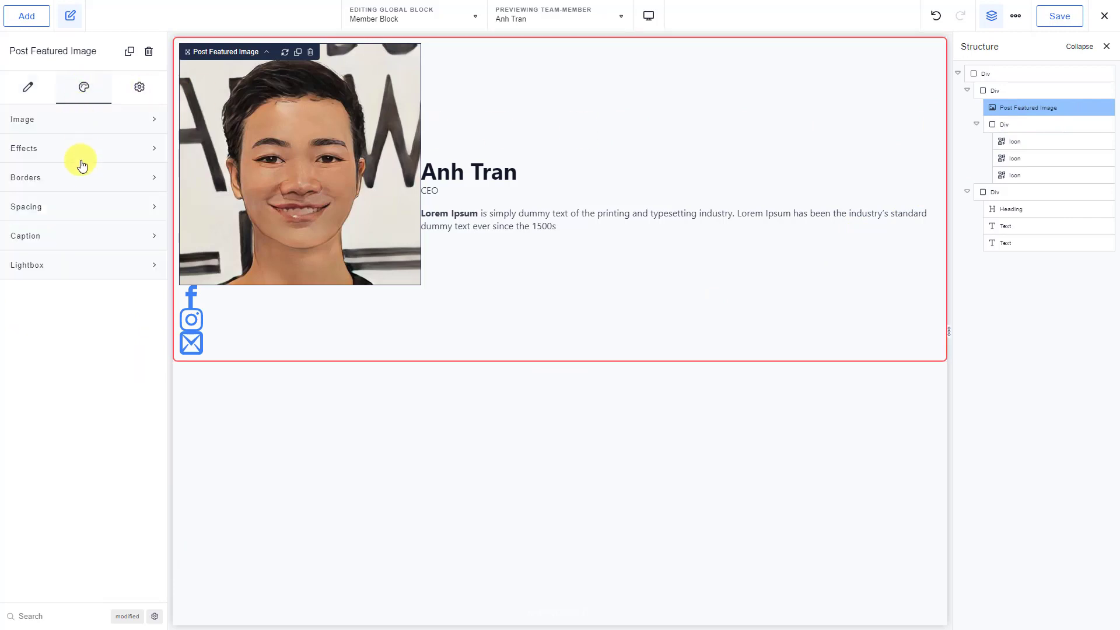
left_click(79, 176)
left_click(149, 225)
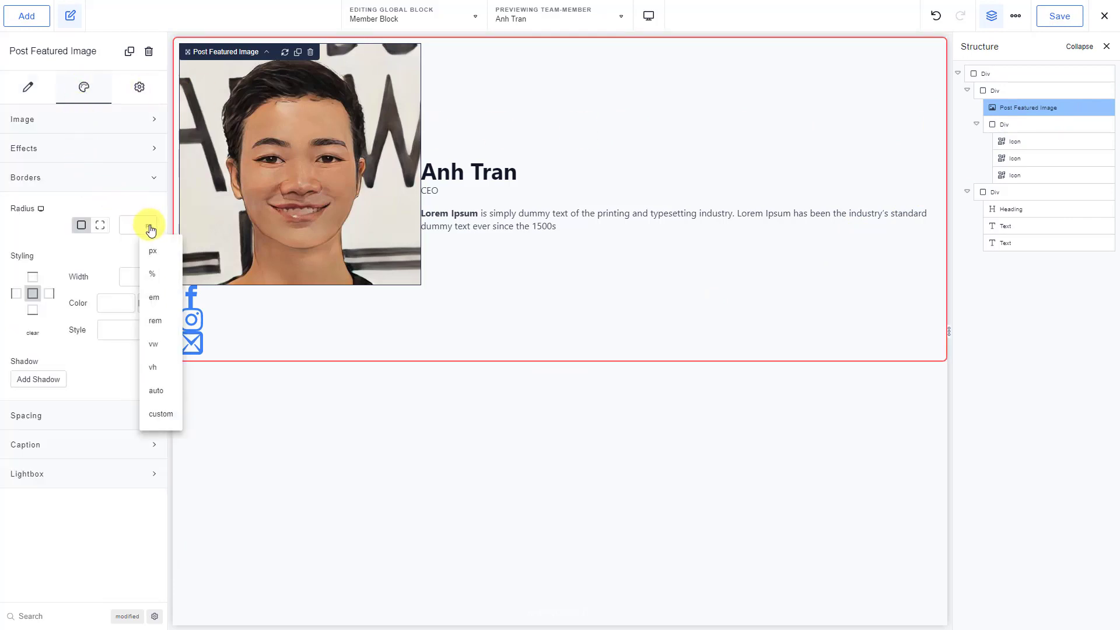
left_click(157, 273)
type("50")
type("5")
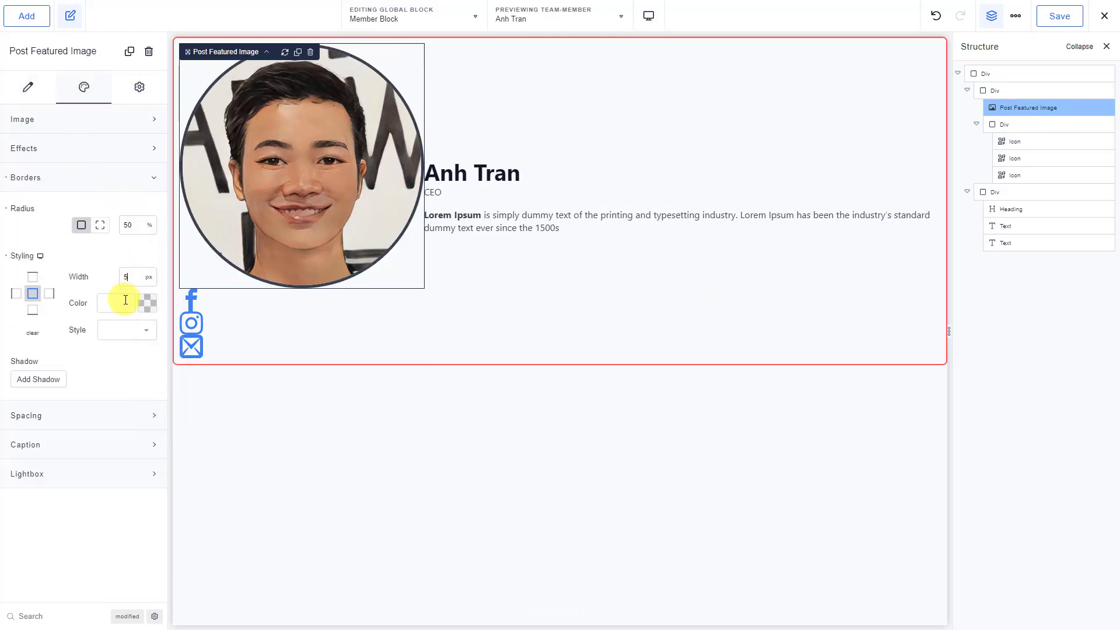
left_click(124, 300)
type("#FE5252FF")
left_click(142, 332)
left_click(142, 334)
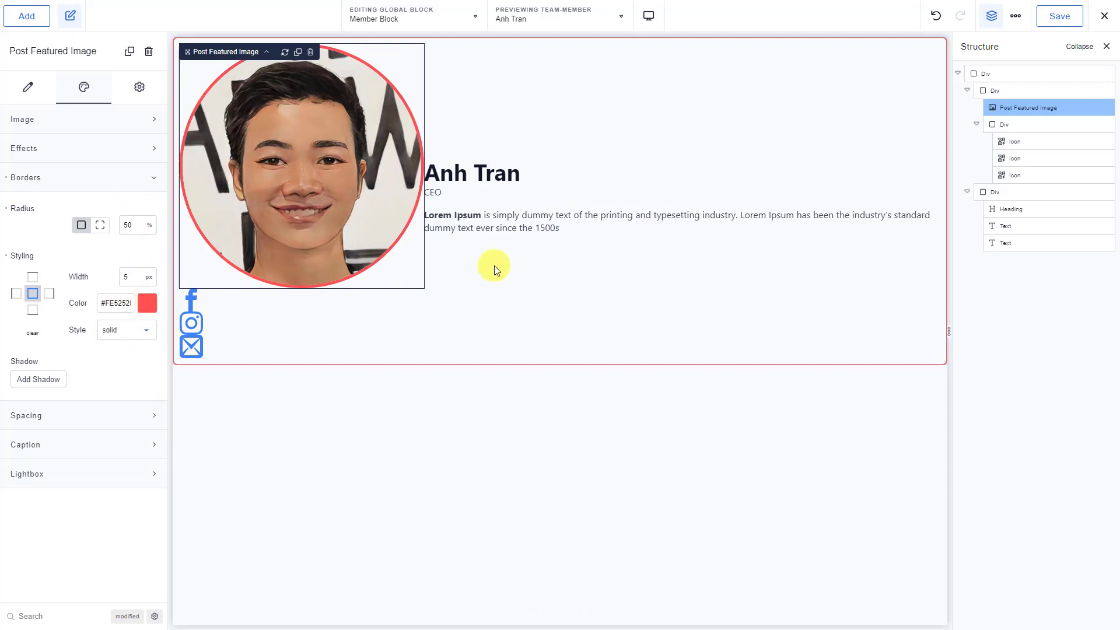
- Set the container width of the Div holding the three icons to 100%
left_click(1018, 123)
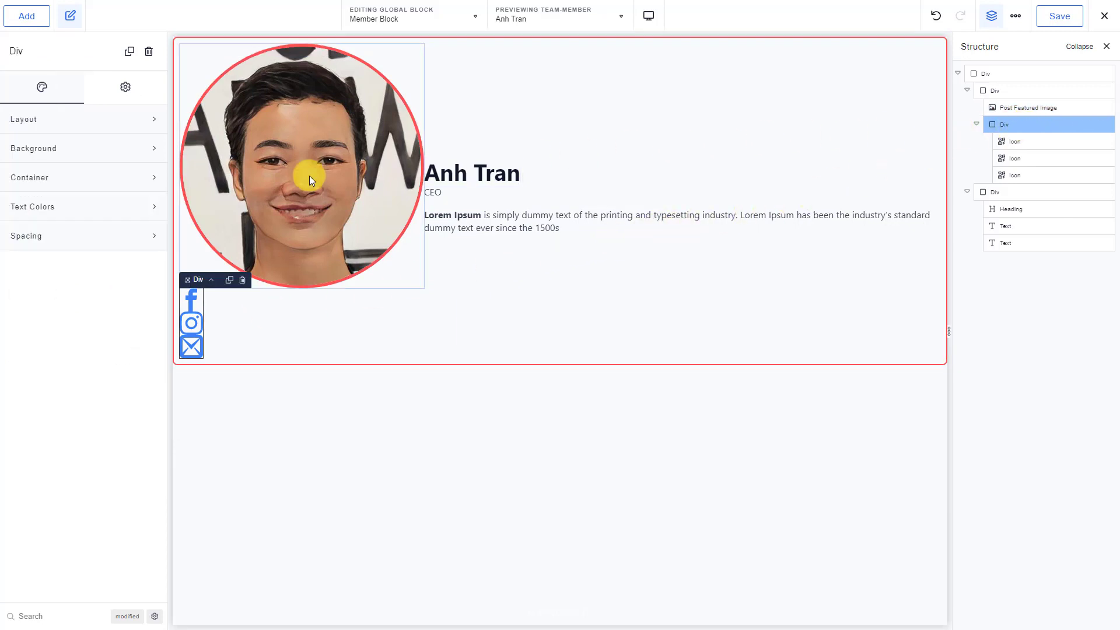
left_click(99, 179)
left_click(148, 213)
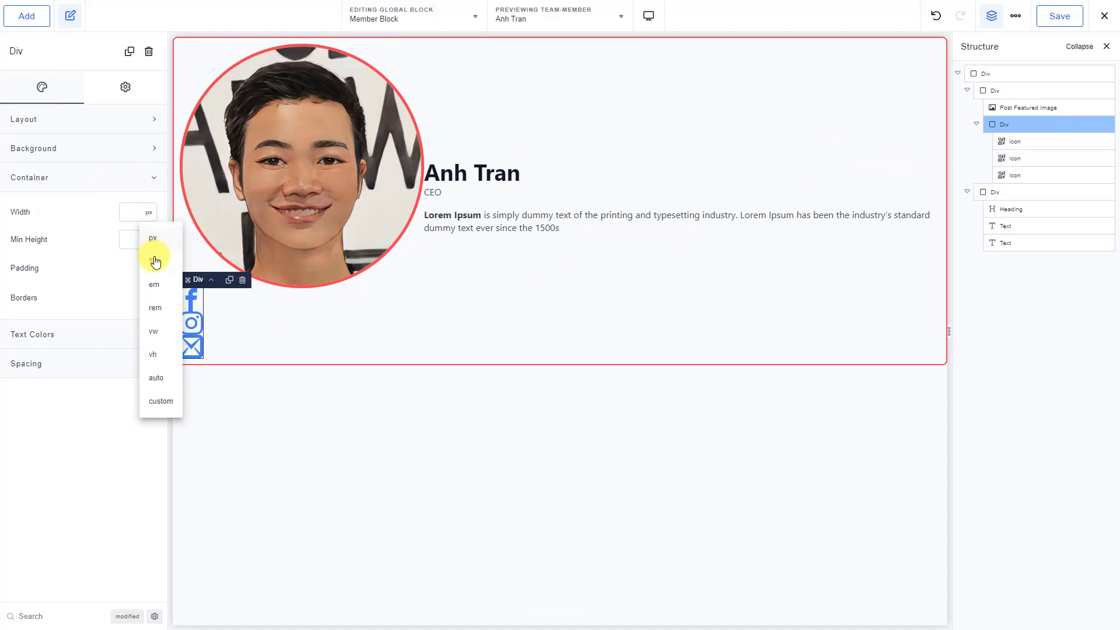
left_click(154, 259)
left_click(137, 213)
type("100")
- Set the icon Div's wrapper layout to flex with row direction, items aligned center and content justified space-around
left_click(125, 87)
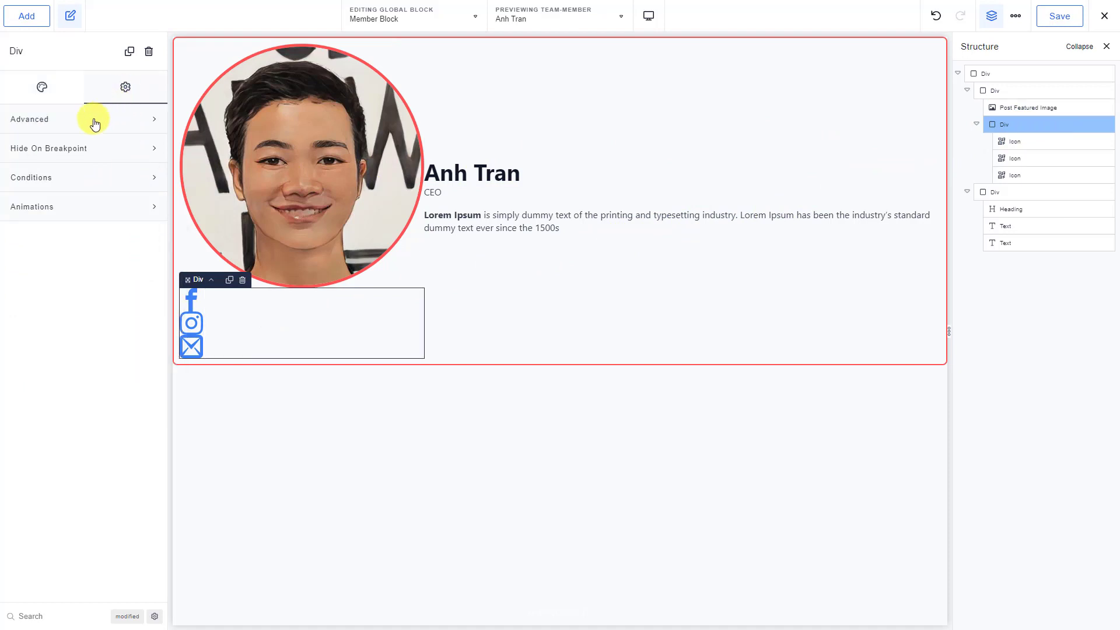
left_click(93, 119)
left_click(145, 316)
left_click(142, 365)
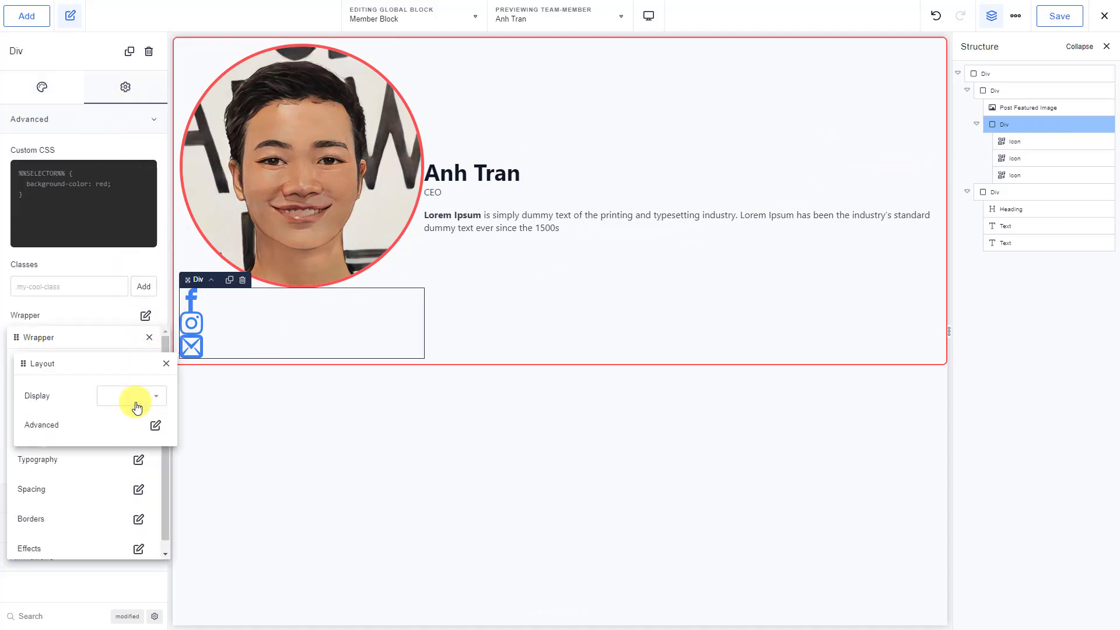
left_click(133, 399)
left_click(130, 472)
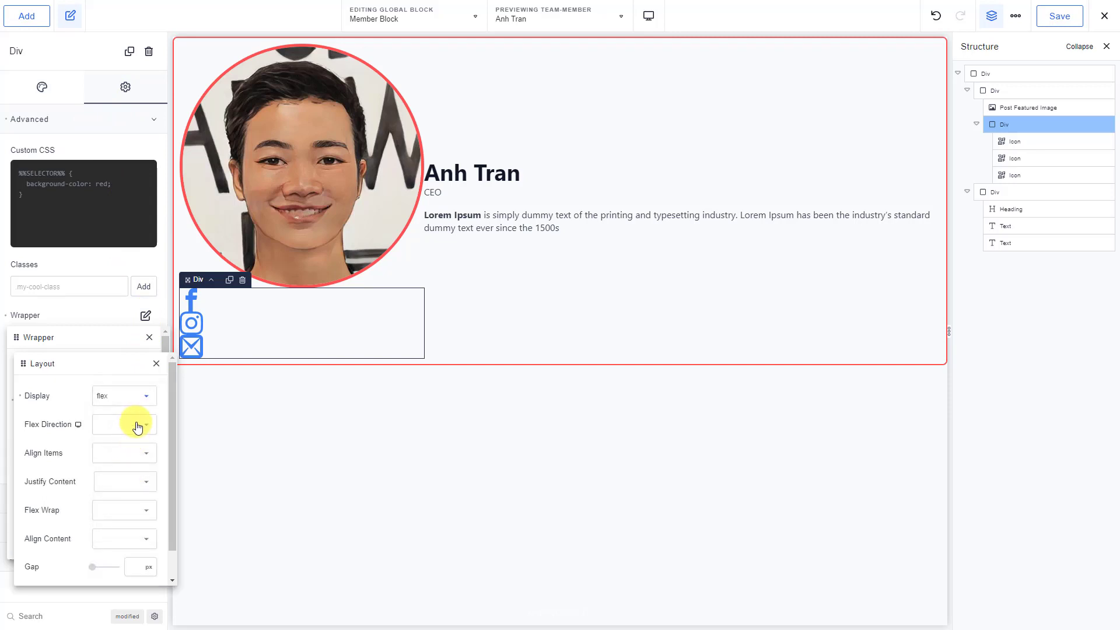
left_click(137, 427)
left_click(130, 449)
left_click(120, 455)
left_click(130, 482)
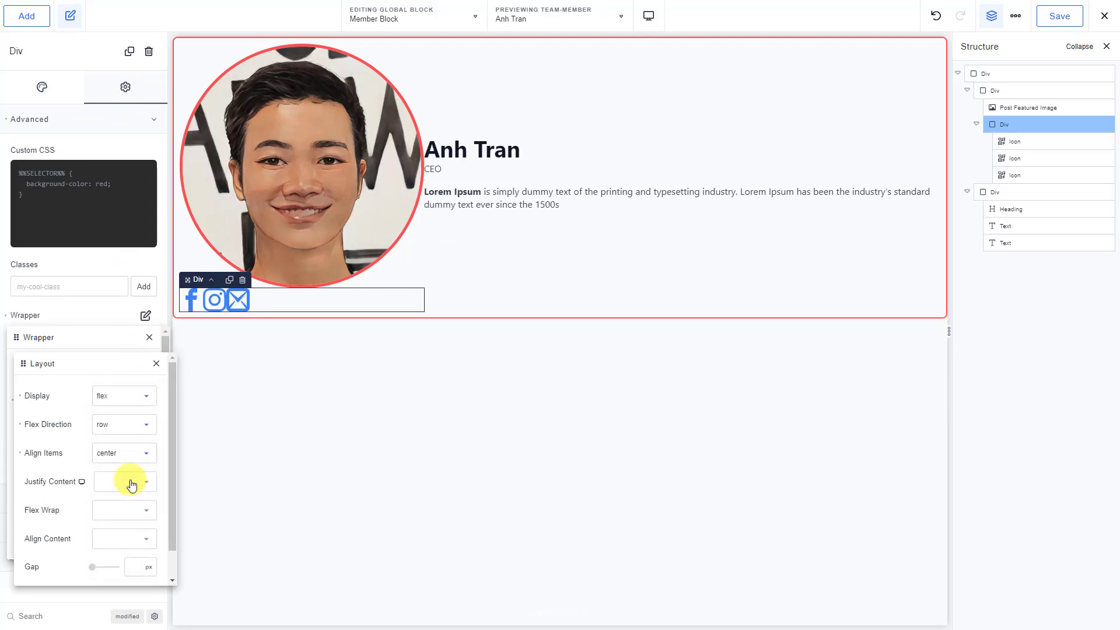
left_click(132, 484)
left_click(130, 580)
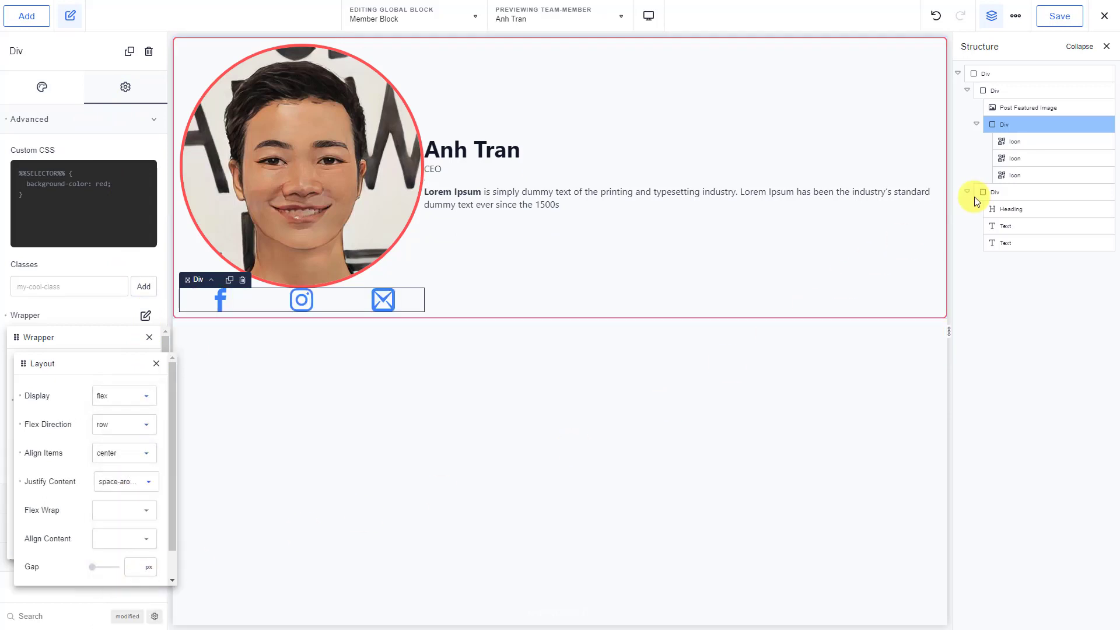
- Set the Facebook icon's size to 18 px
left_click(1029, 142)
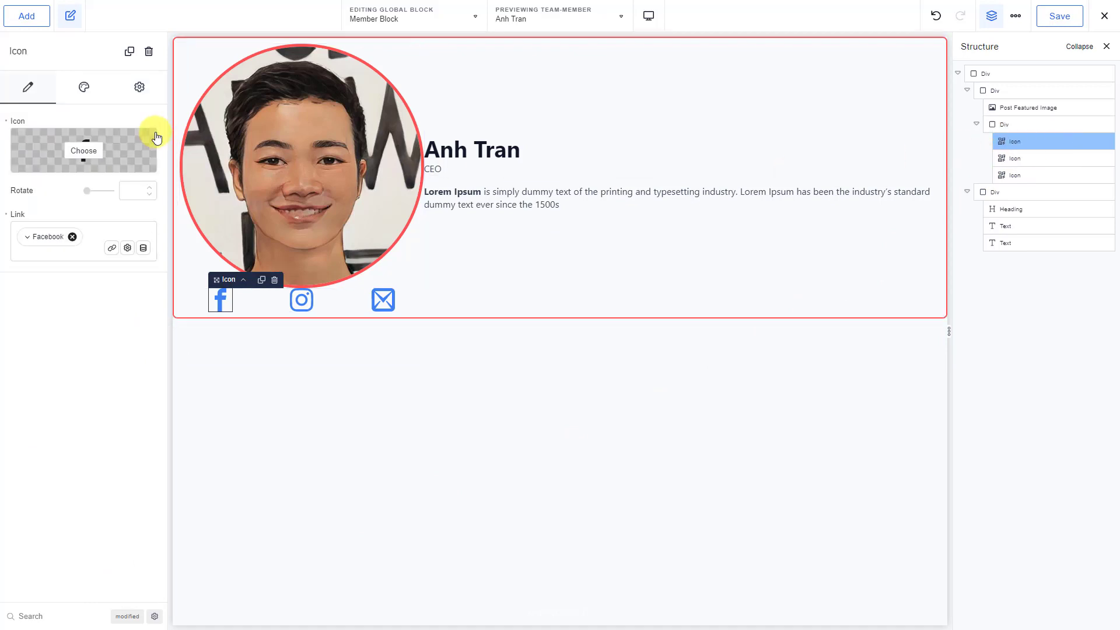
left_click(83, 87)
left_click(82, 119)
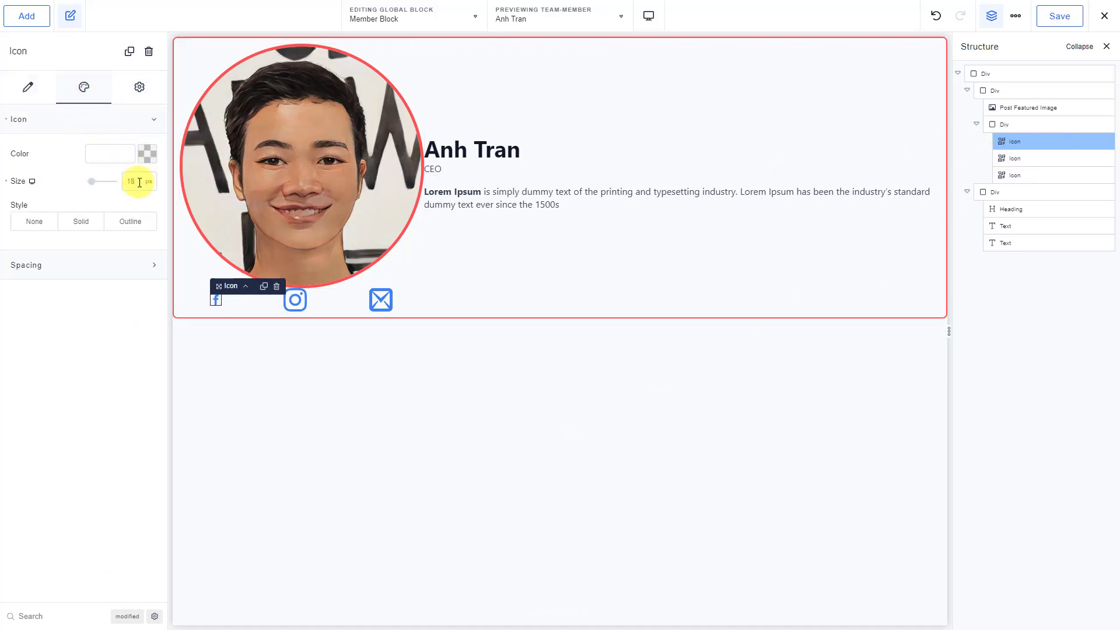
- Set the Instagram icon's color to #DA2EA7FF and its size to 18 px
left_click(1029, 158)
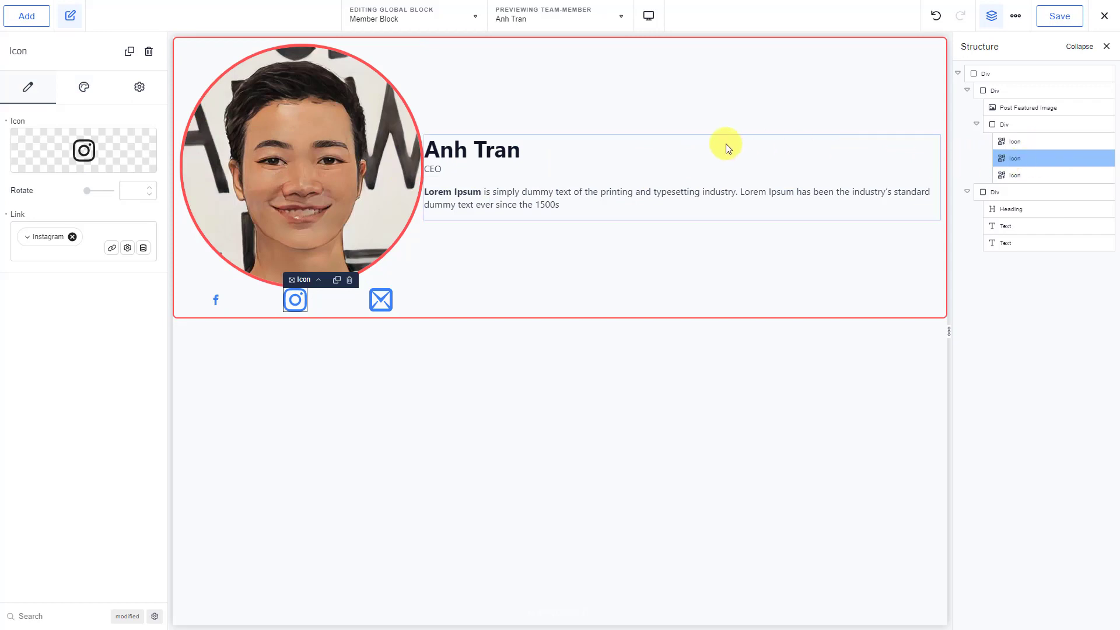
left_click(84, 96)
left_click(72, 118)
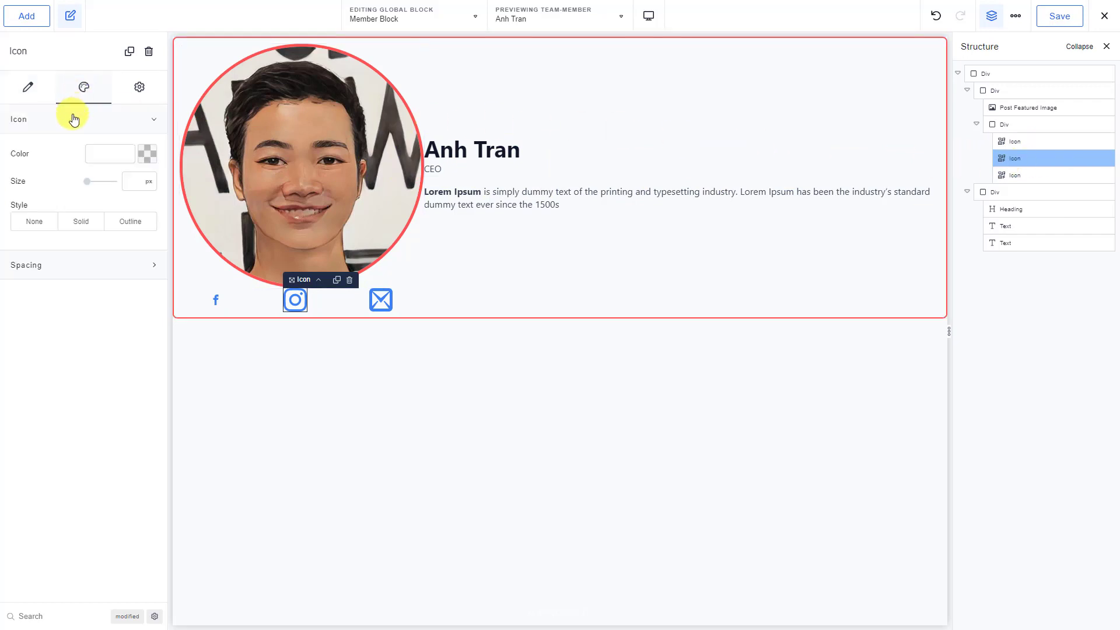
left_click(124, 151)
type("#DA2EA7FF")
left_click(138, 181)
type("18")
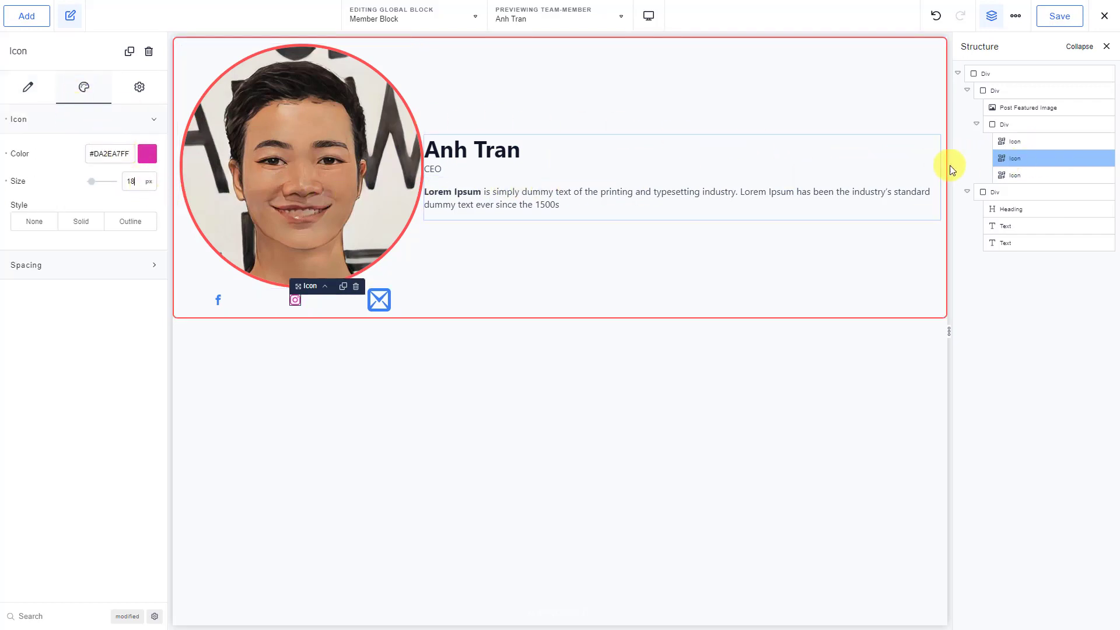
- Set the mail icon's color to #DA2E50FF and its size to 18 px
left_click(1018, 175)
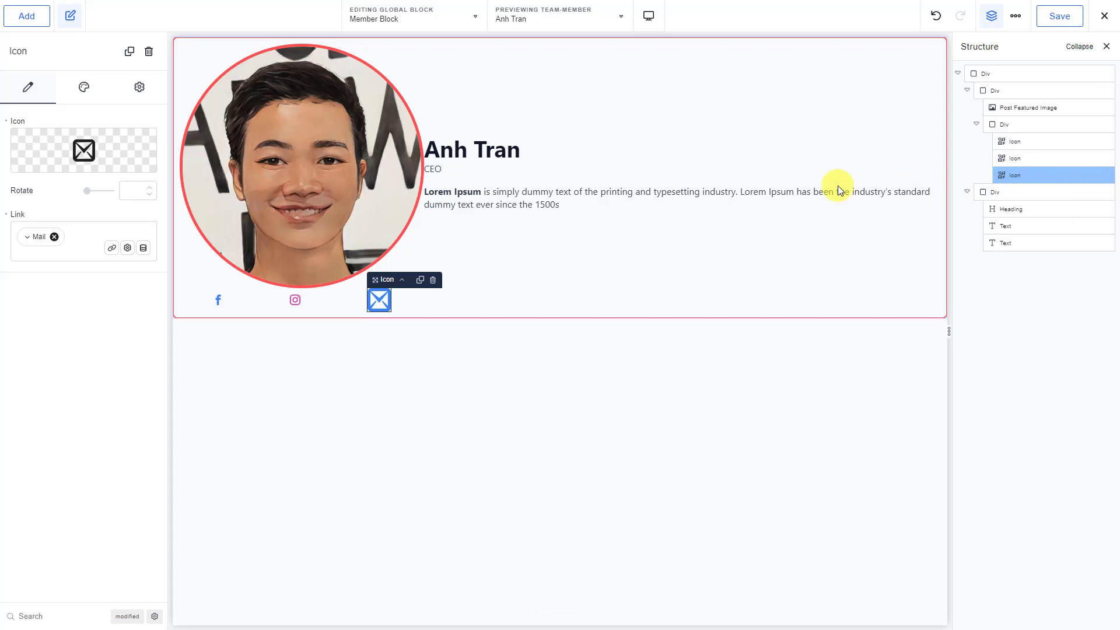
left_click(86, 89)
left_click(80, 119)
left_click(111, 153)
type("#DA2E50FF")
left_click(134, 181)
type("18")
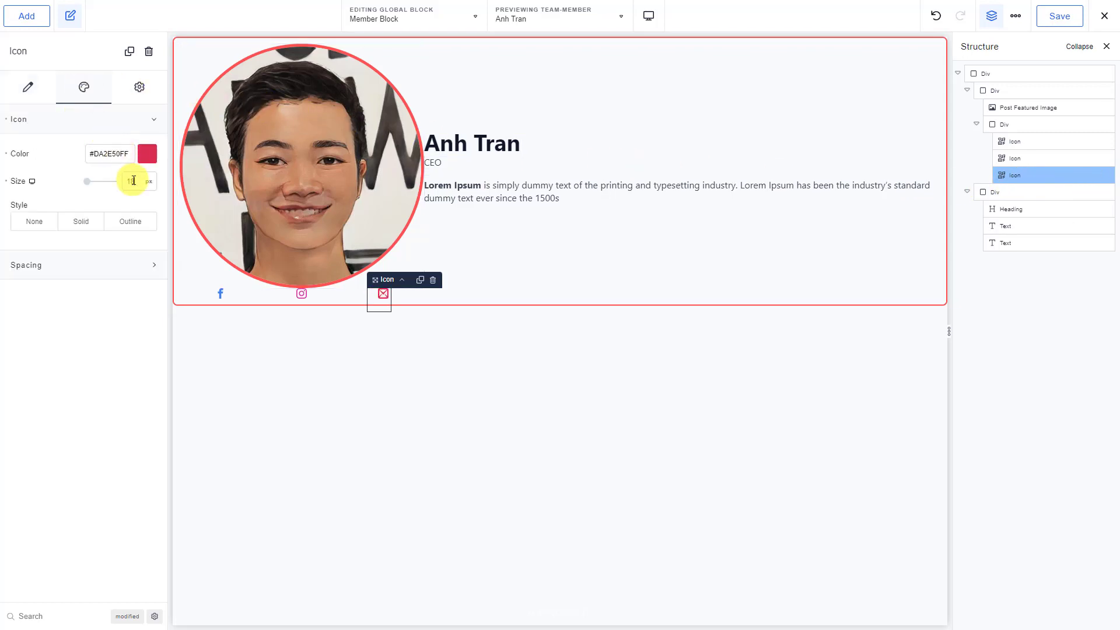
- Give the wrapper of the Div holding the three icons a top margin of 10 px
left_click(1032, 124)
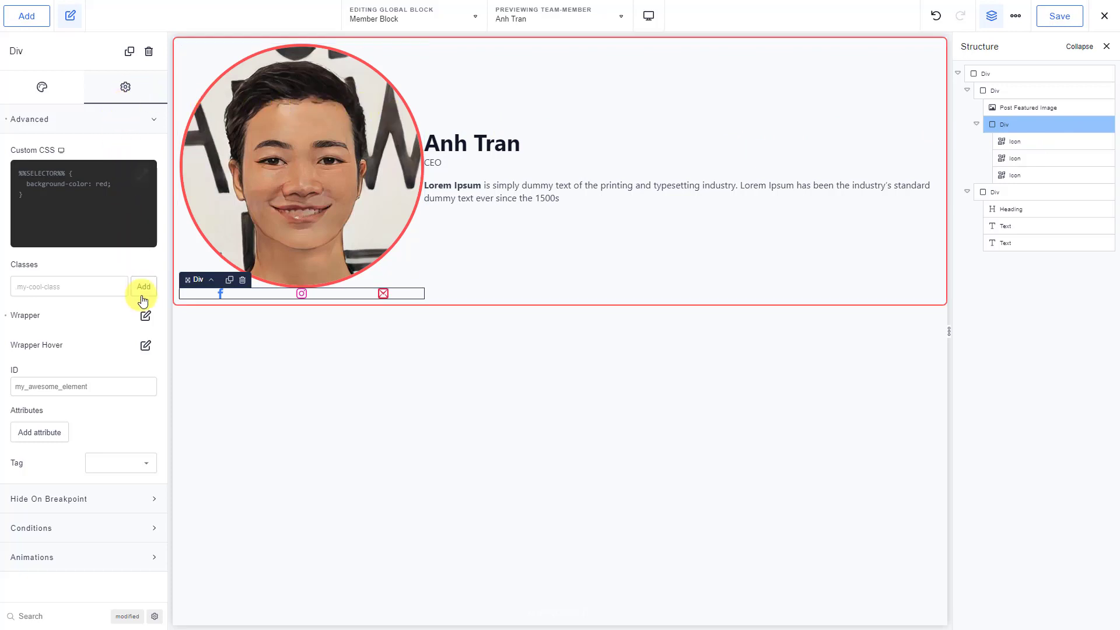
left_click(145, 316)
left_click(138, 489)
left_click(91, 413)
type("10")
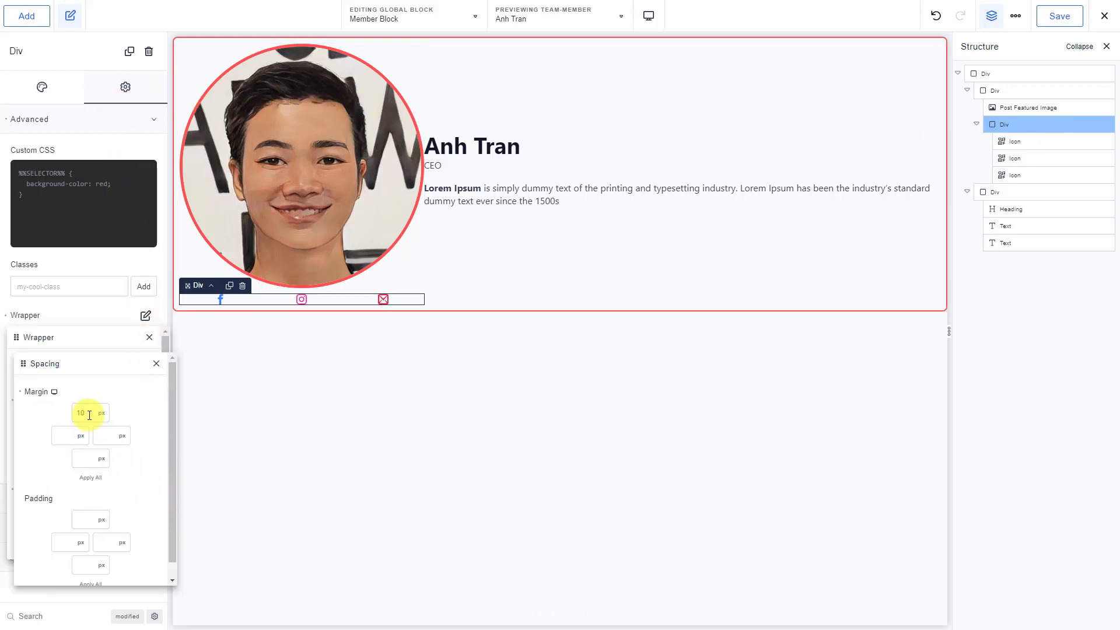
- Center-align the contents of the Div that holds the member's heading and texts
left_click(1036, 194)
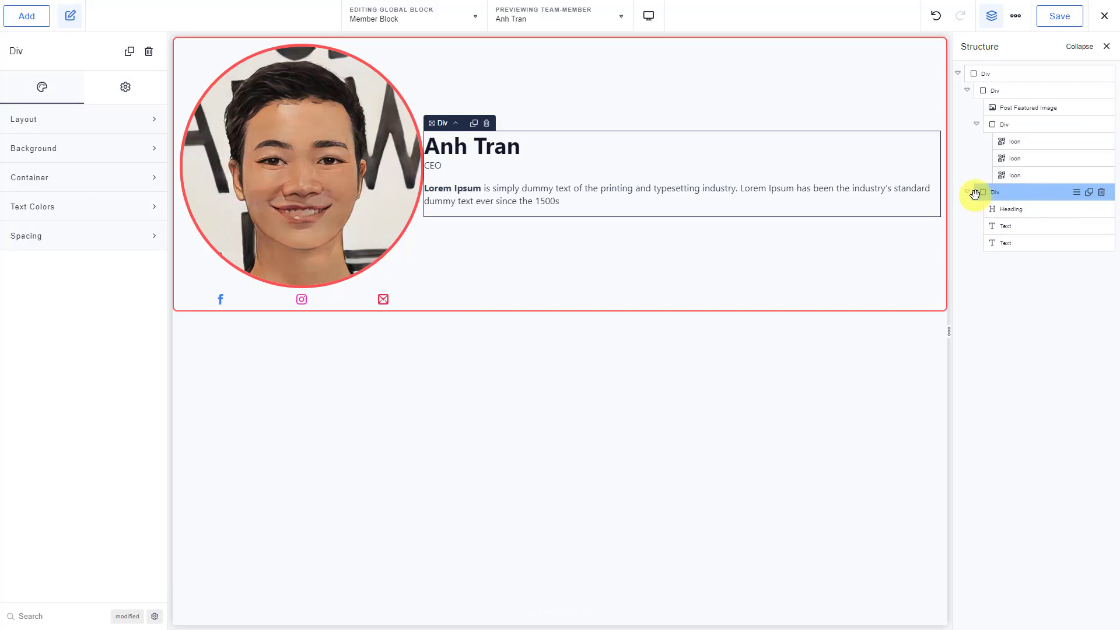
left_click(82, 119)
left_click(130, 154)
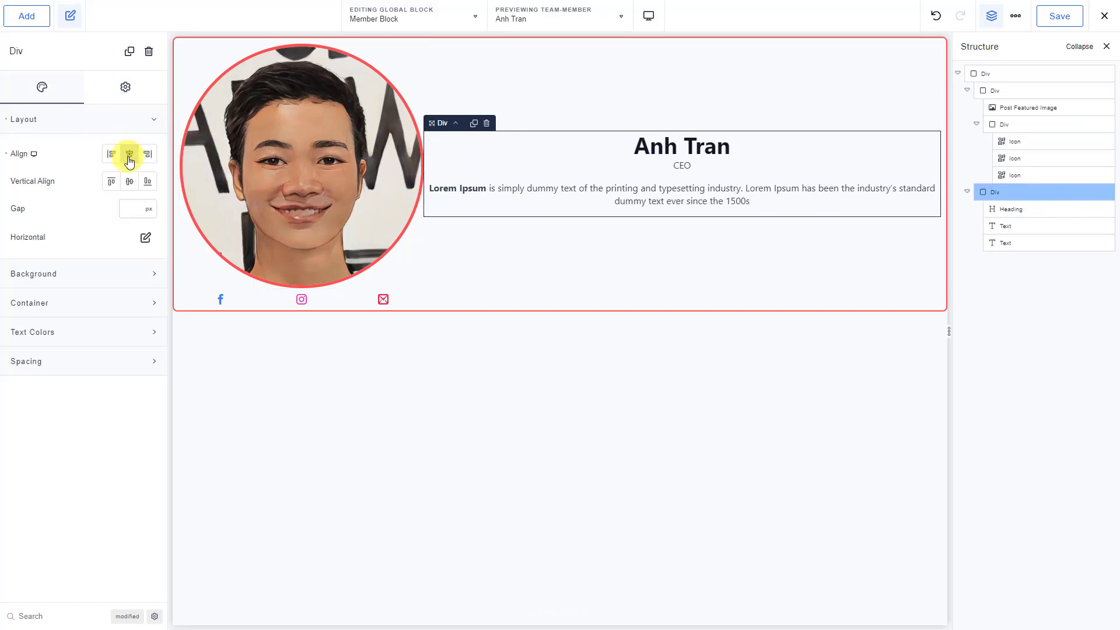
- Give the wrapper of the Div holding the heading and texts a left padding of 15 px
left_click(125, 86)
left_click(112, 119)
left_click(146, 316)
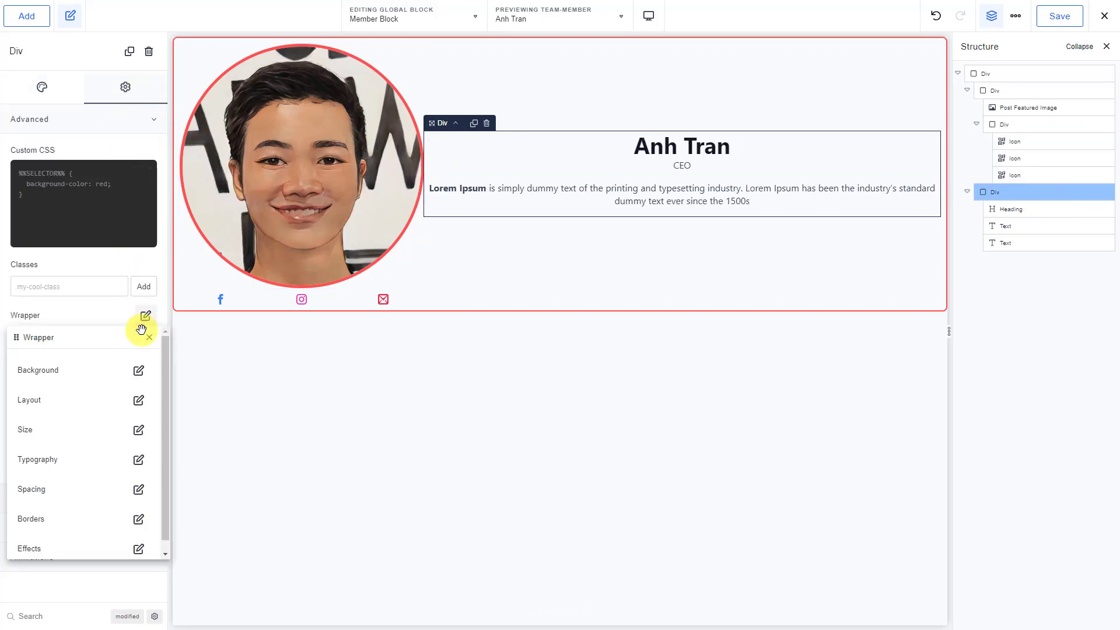
left_click(138, 488)
left_click(66, 542)
type("15")
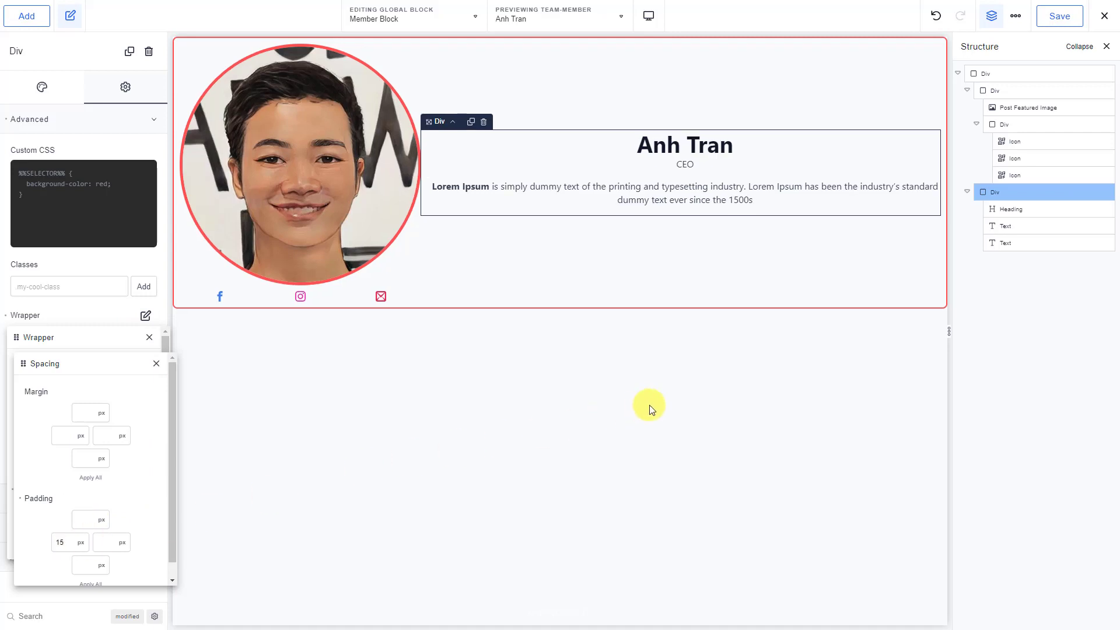
- Set the Position text's font size to 32 px and its style to italic
left_click(1036, 226)
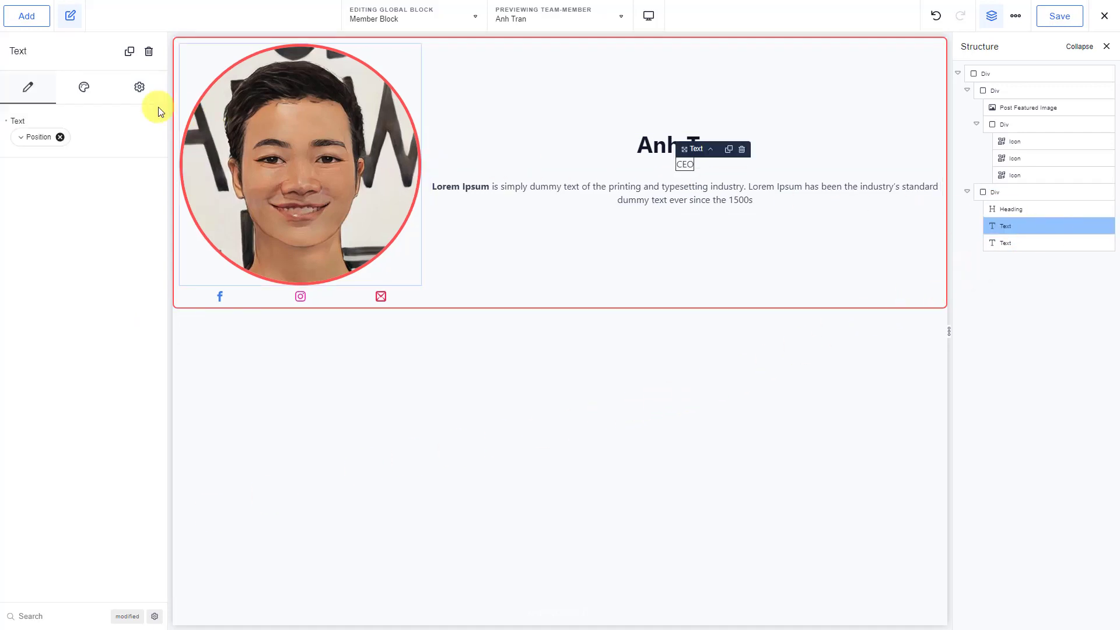
left_click(84, 87)
left_click(82, 149)
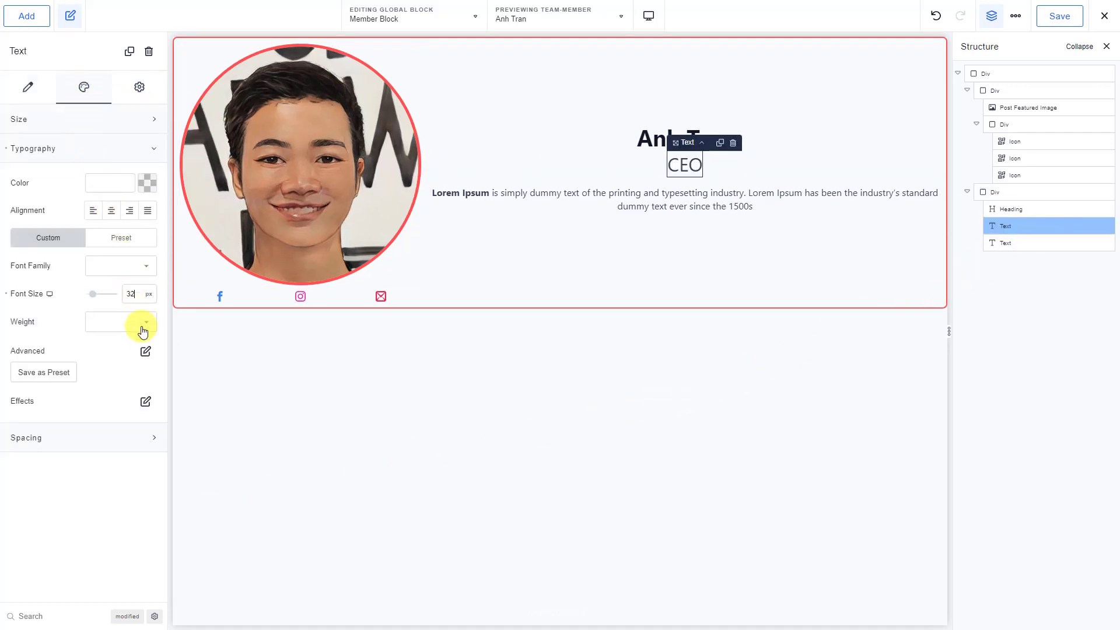
left_click(146, 350)
left_click(278, 465)
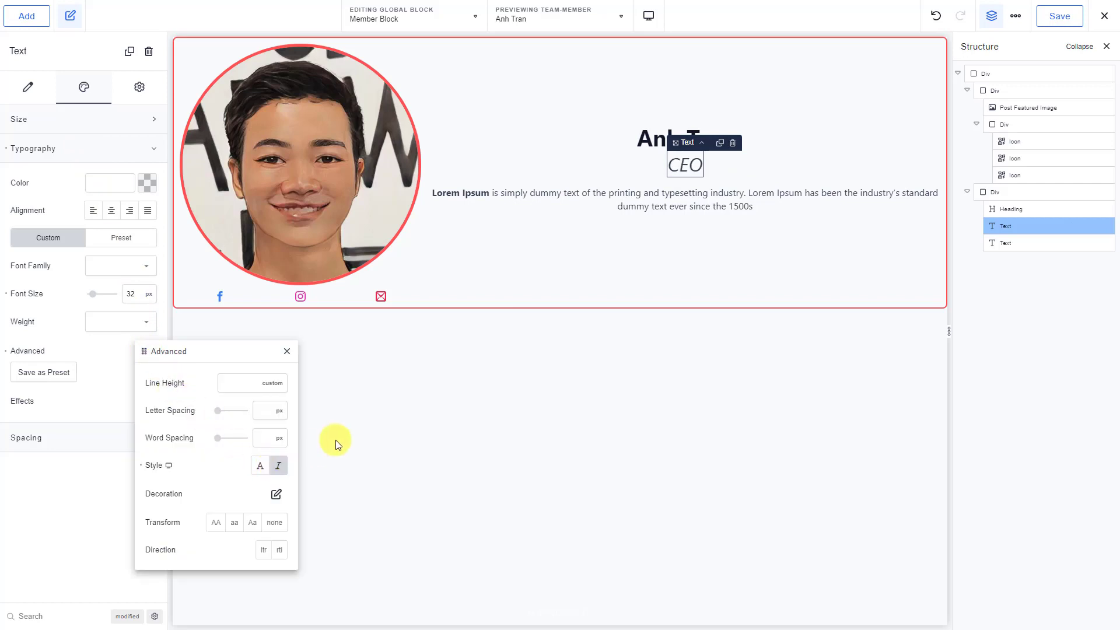
- Set the Post Content text's width to 300 px and save the Member Block global block
left_click(1041, 242)
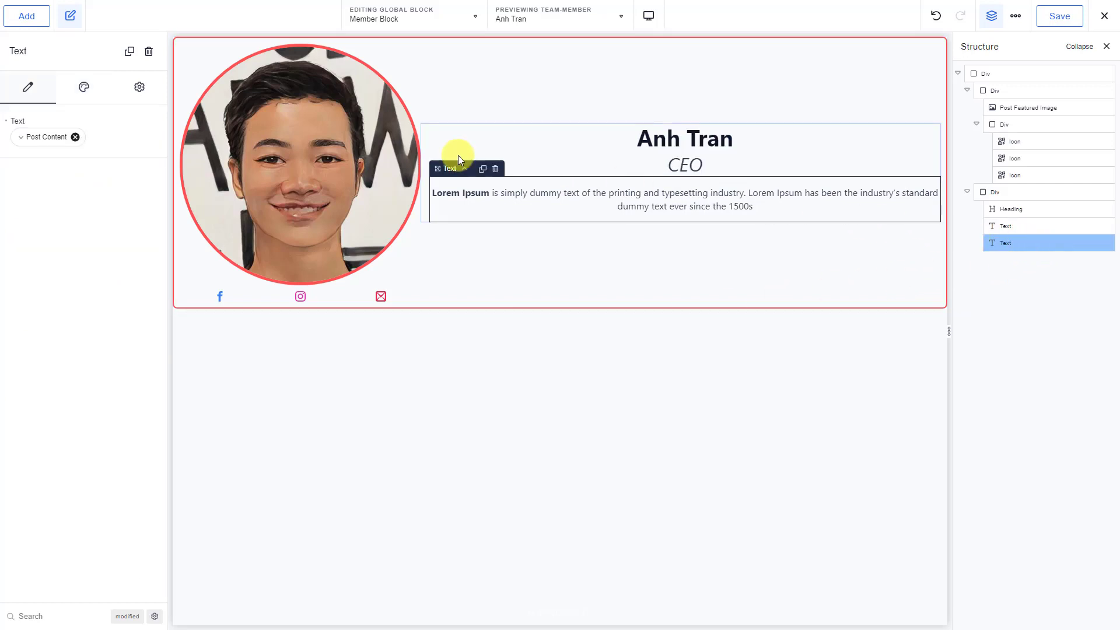
left_click(79, 89)
left_click(100, 122)
left_click(134, 154)
type("300")
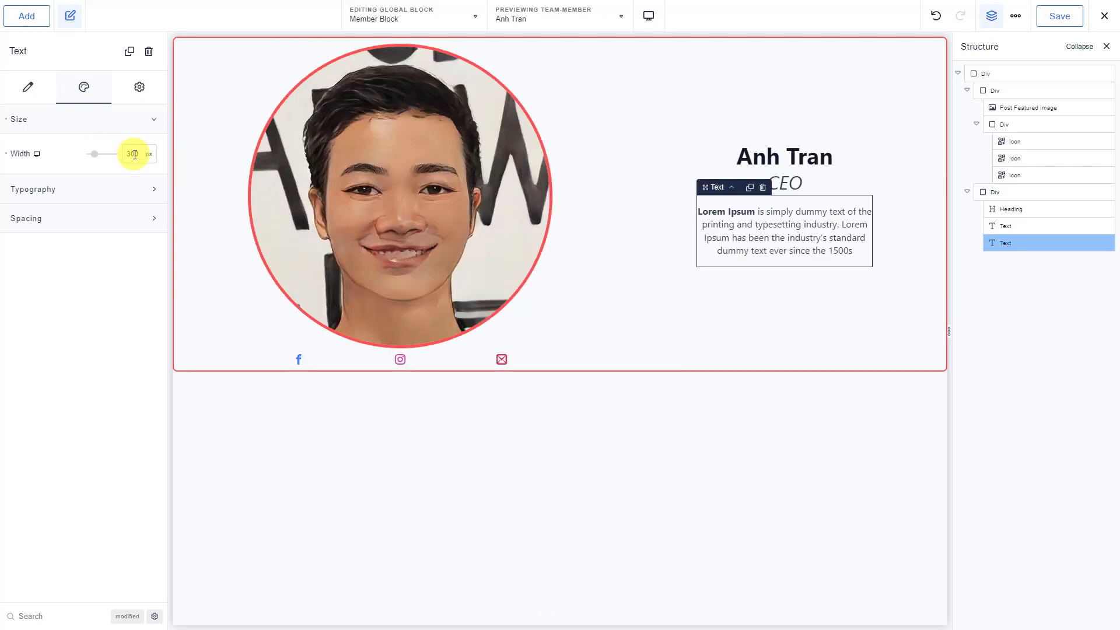
left_click(1049, 18)
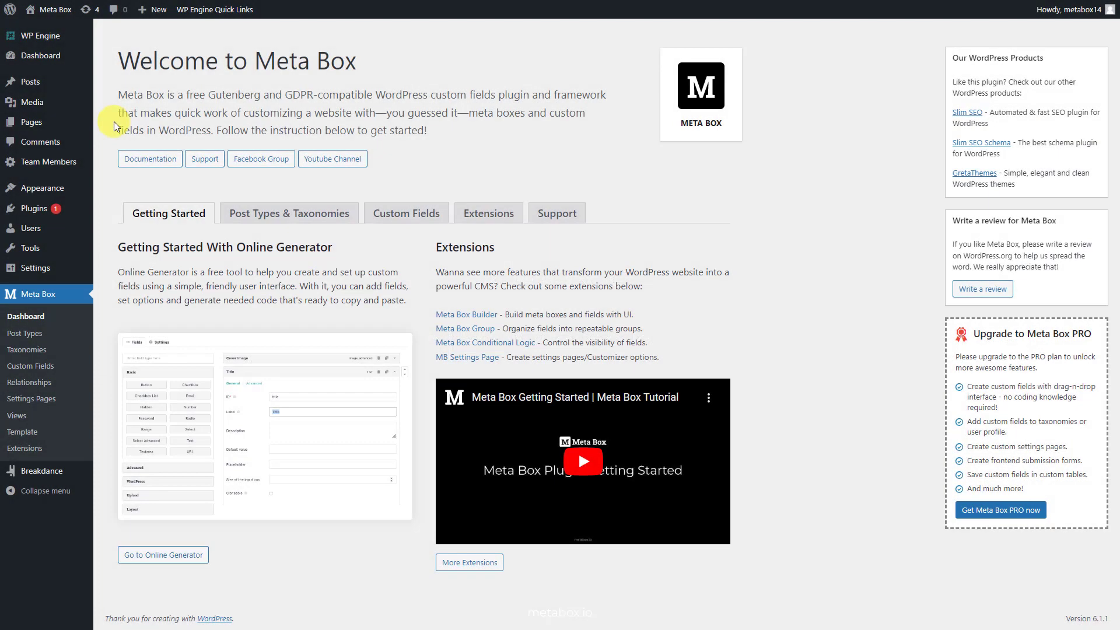
- Create and publish a new WordPress page titled Meet The Team, and open it for editing in Breakdance
left_click(100, 138)
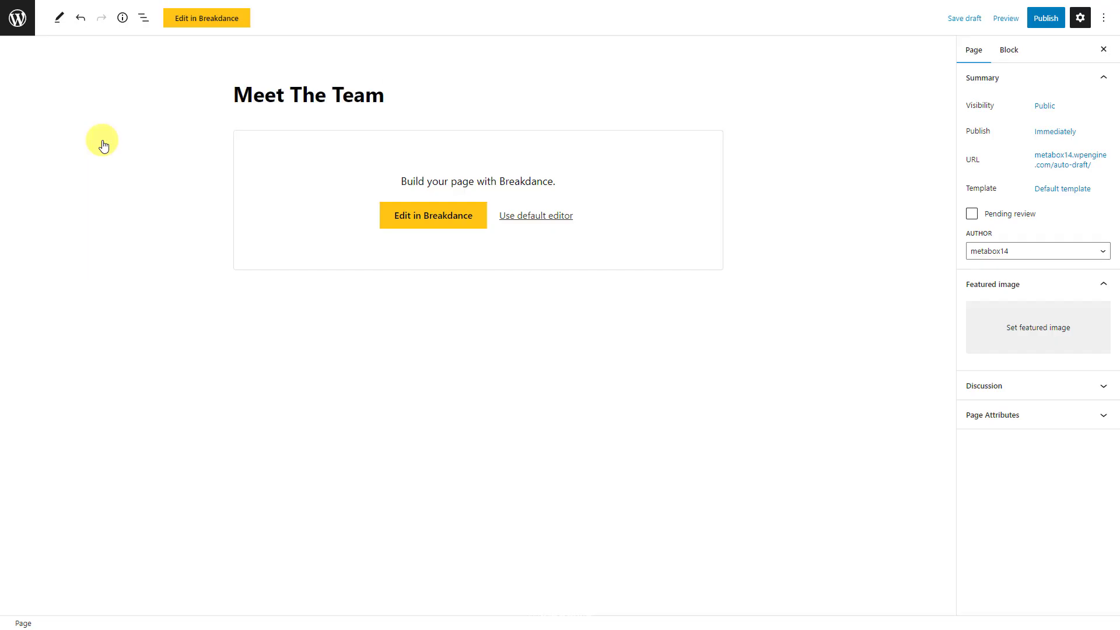
left_click(1046, 18)
left_click(1009, 18)
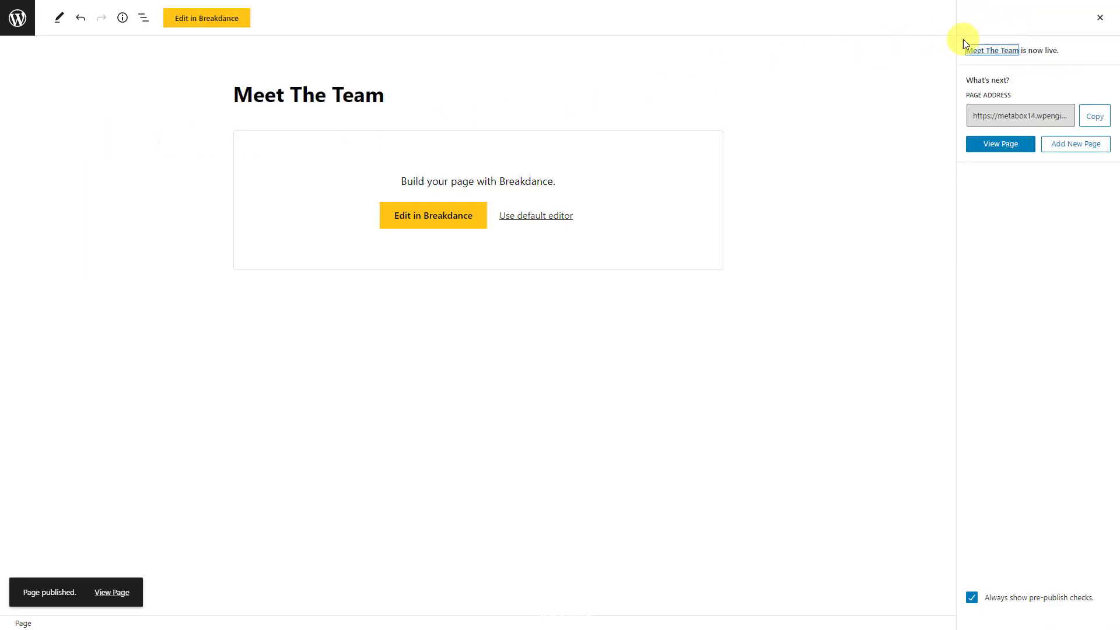
left_click(472, 222)
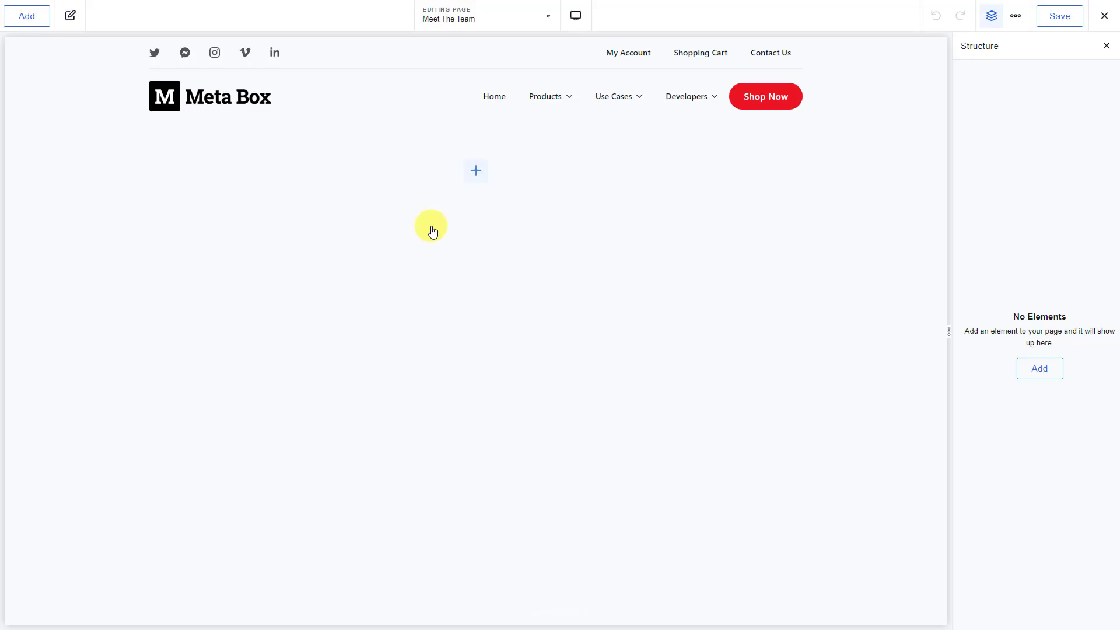
- Add a Section to the empty page and place a Heading element inside it
left_click(40, 22)
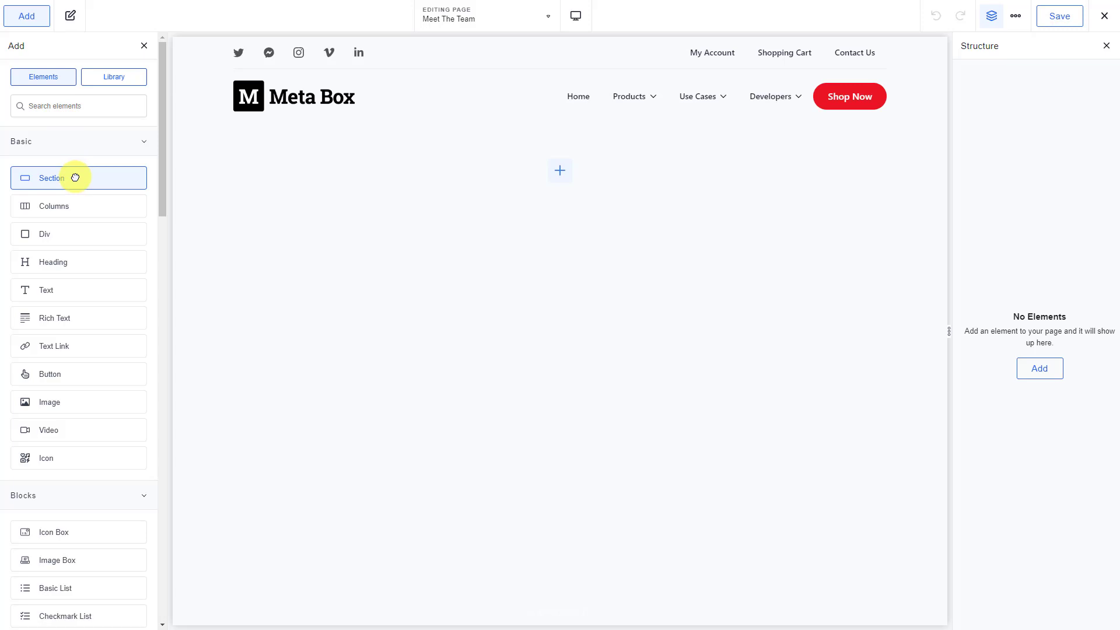
left_click(75, 178)
left_click(24, 21)
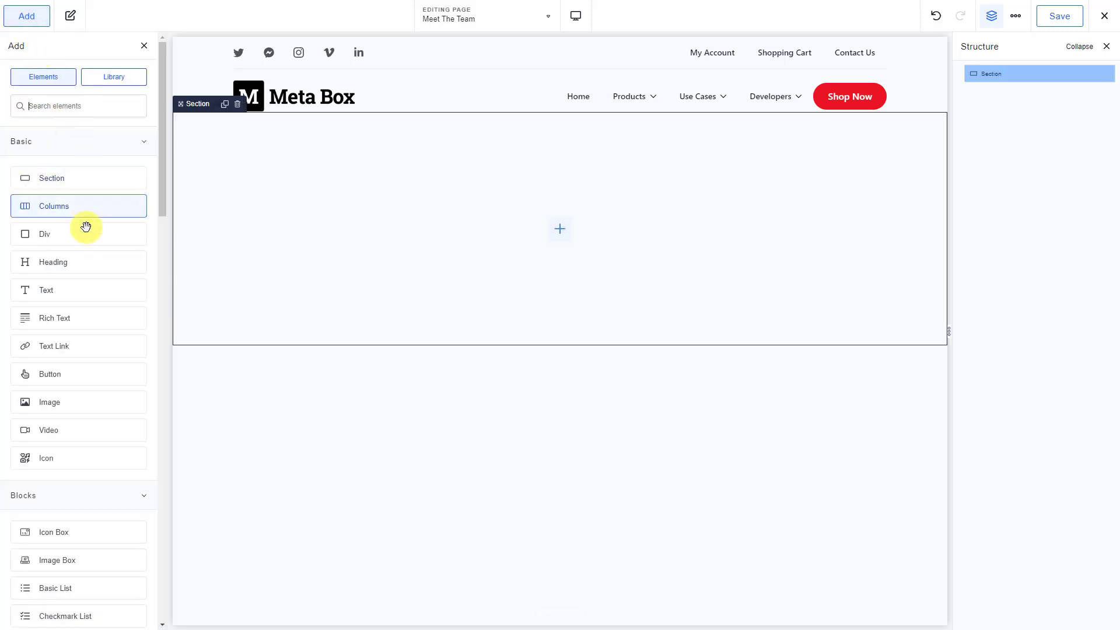
left_click(87, 262)
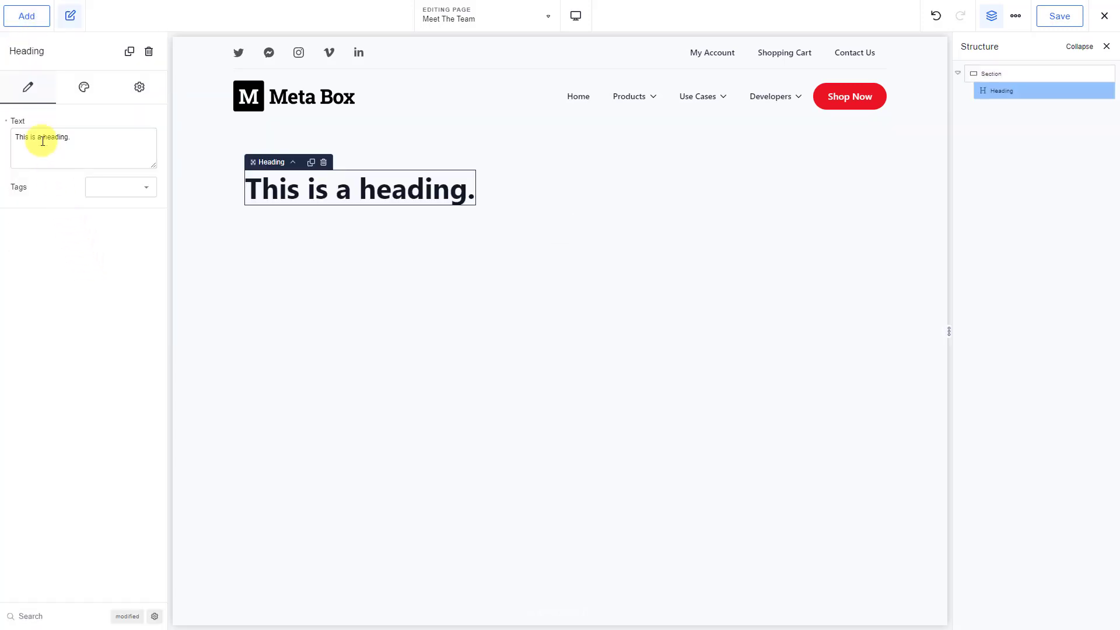
- Set the heading's text to the Post Title dynamic data and its tag to h1
left_click(30, 121)
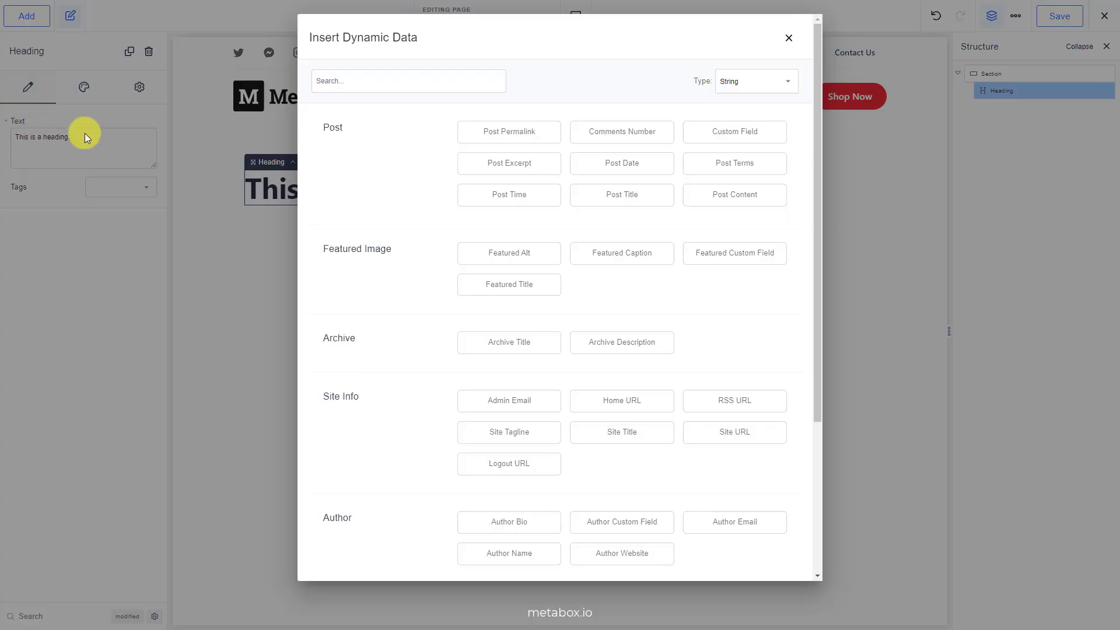
left_click(598, 198)
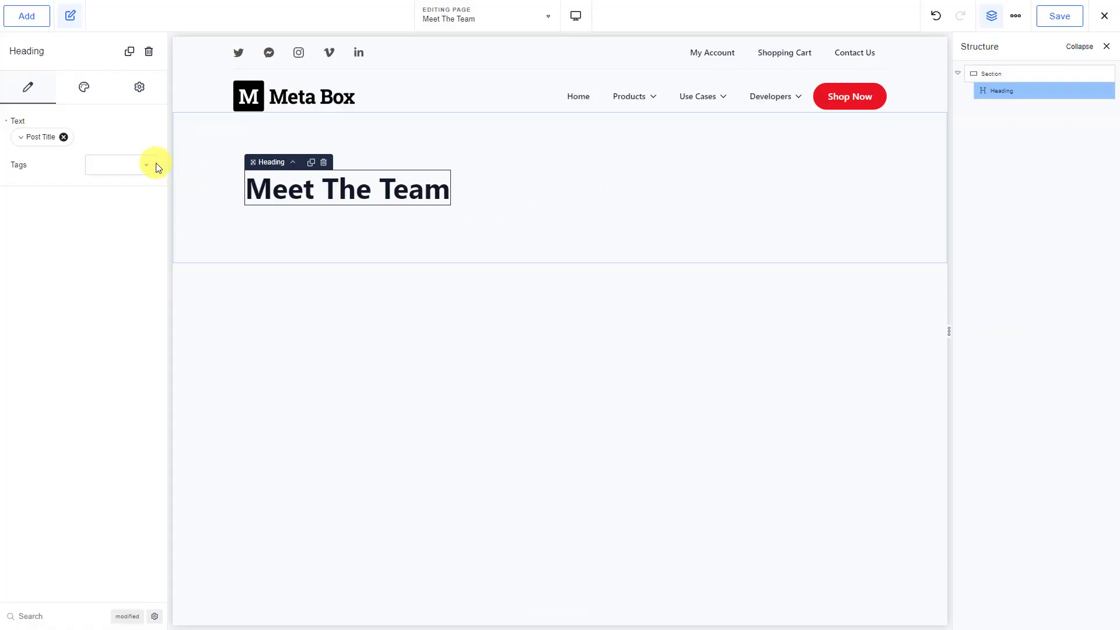
left_click(139, 167)
left_click(139, 168)
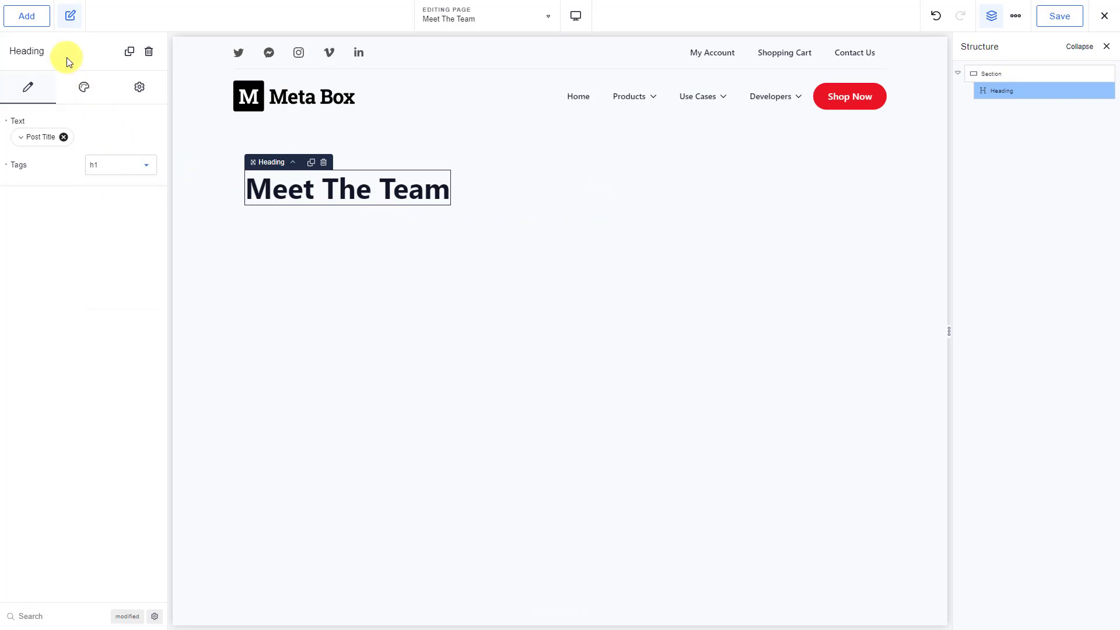
- Add a Post Loop Builder below the heading and choose Member Block as its repeated global block
left_click(41, 20)
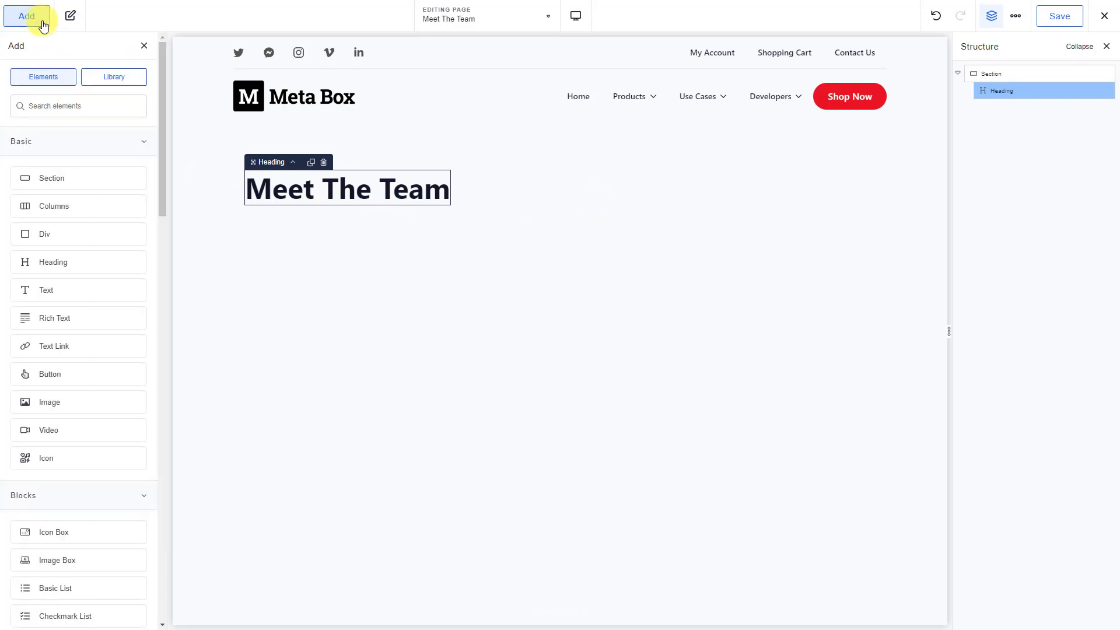
type("loop")
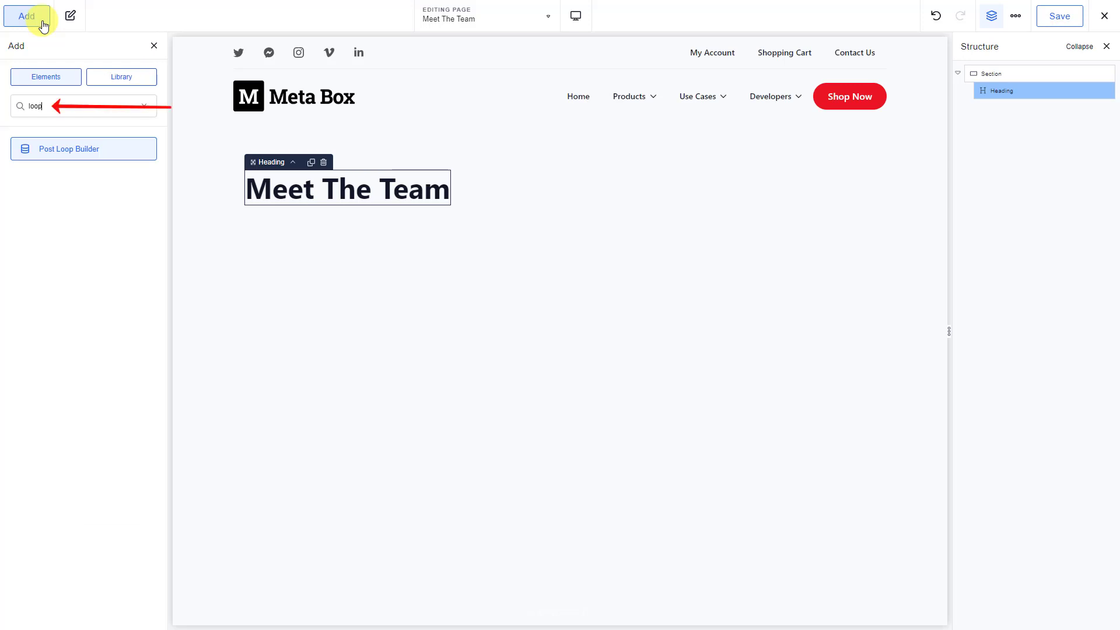
left_click(119, 149)
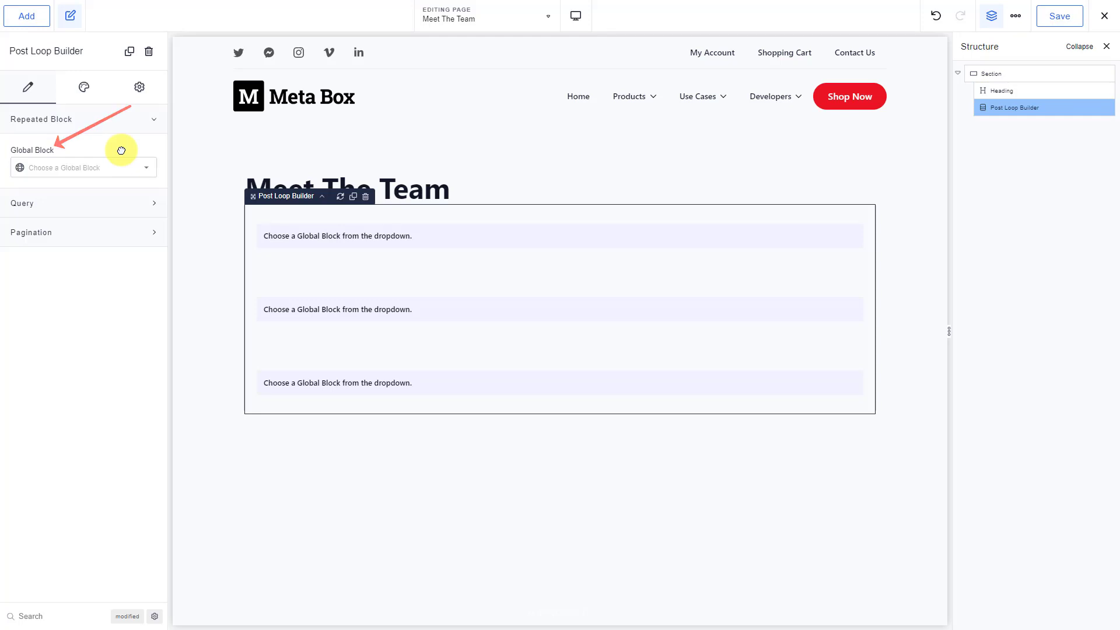
left_click(126, 168)
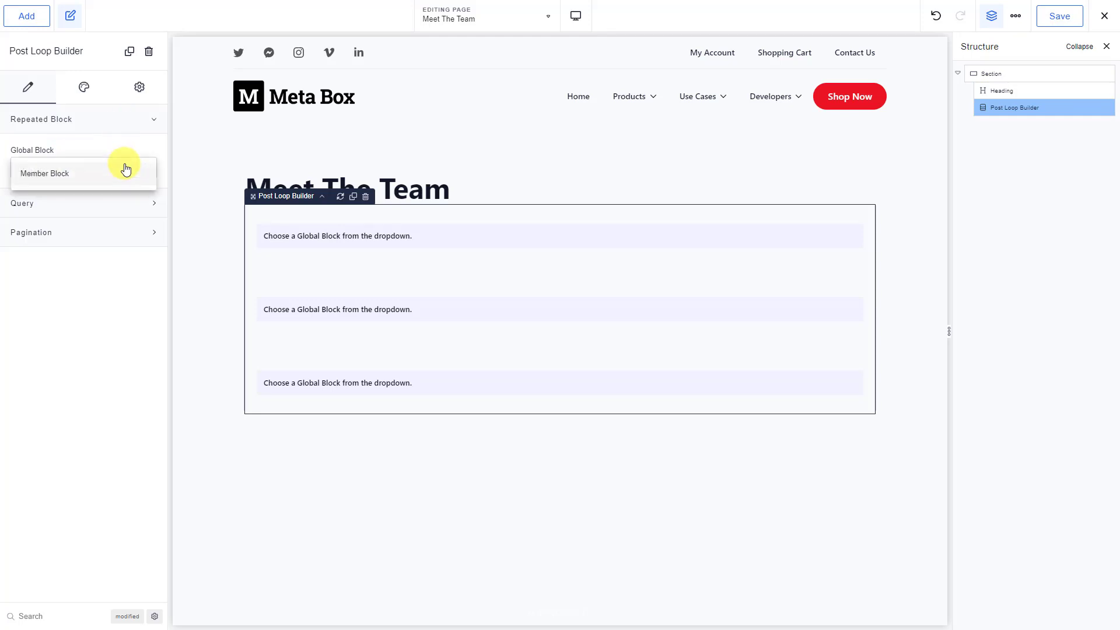
left_click(95, 173)
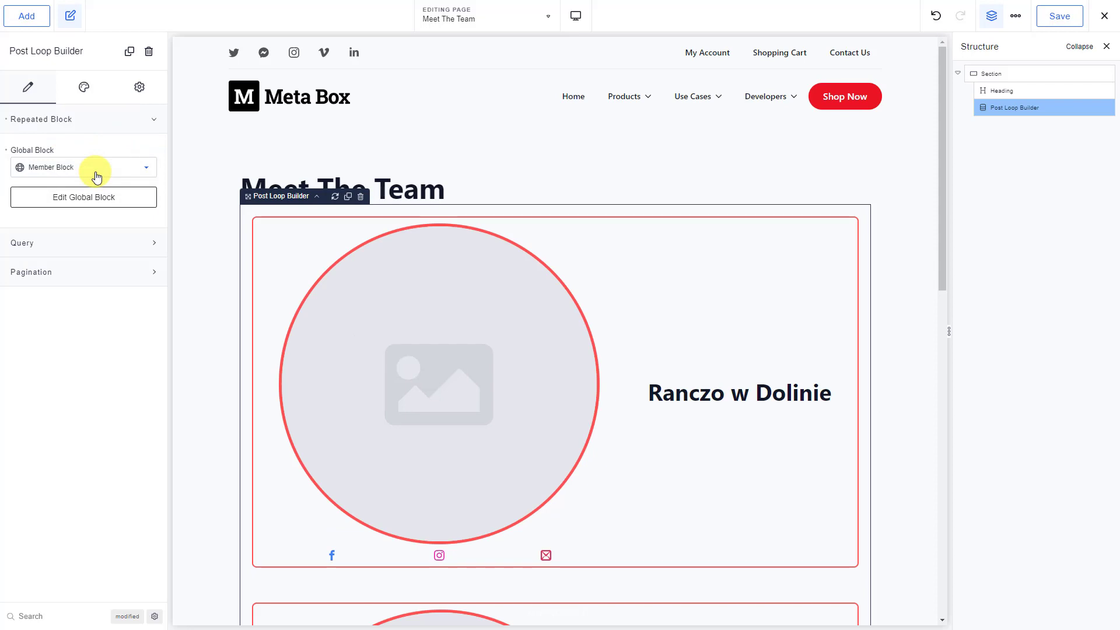
- Give the Post Loop Builder a custom query that includes the Team Members post type instead of Posts
left_click(59, 246)
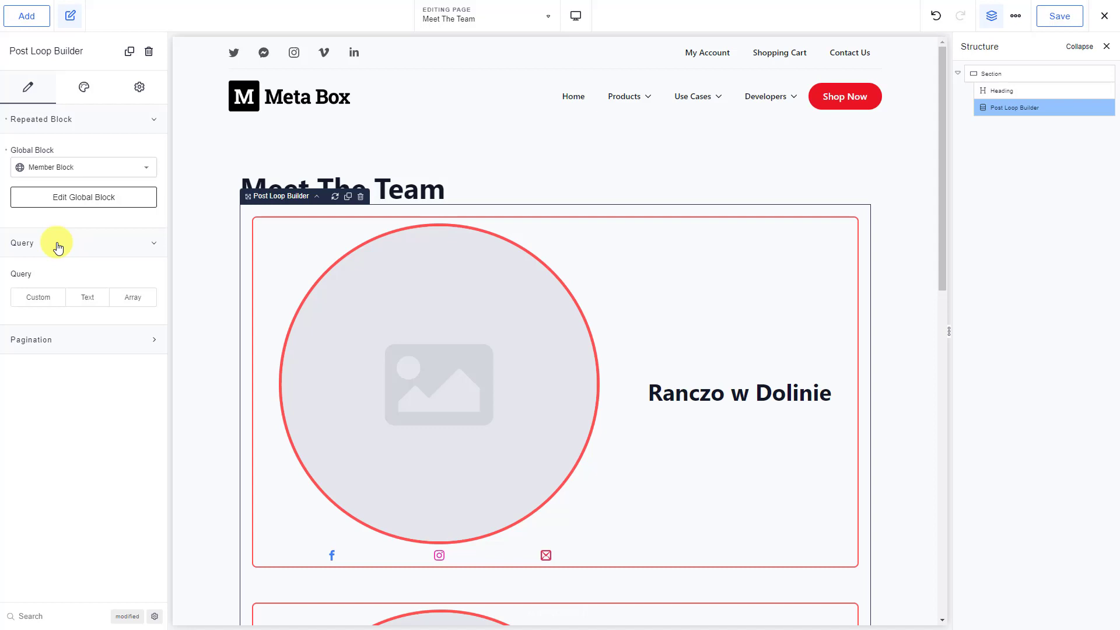
left_click(43, 299)
left_click(50, 326)
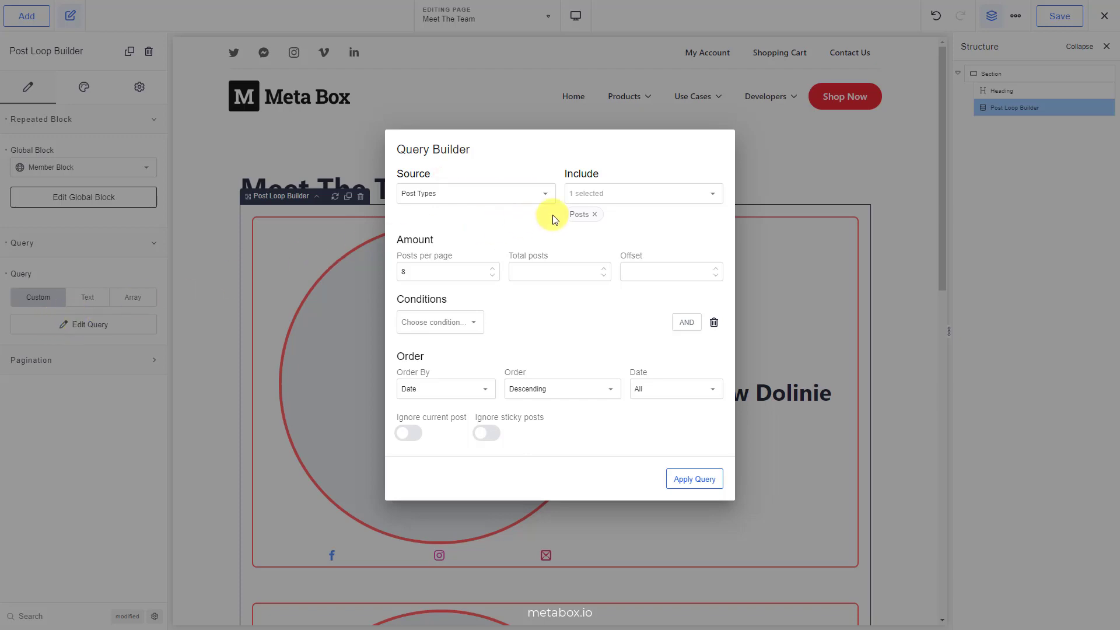
left_click(595, 214)
left_click(600, 213)
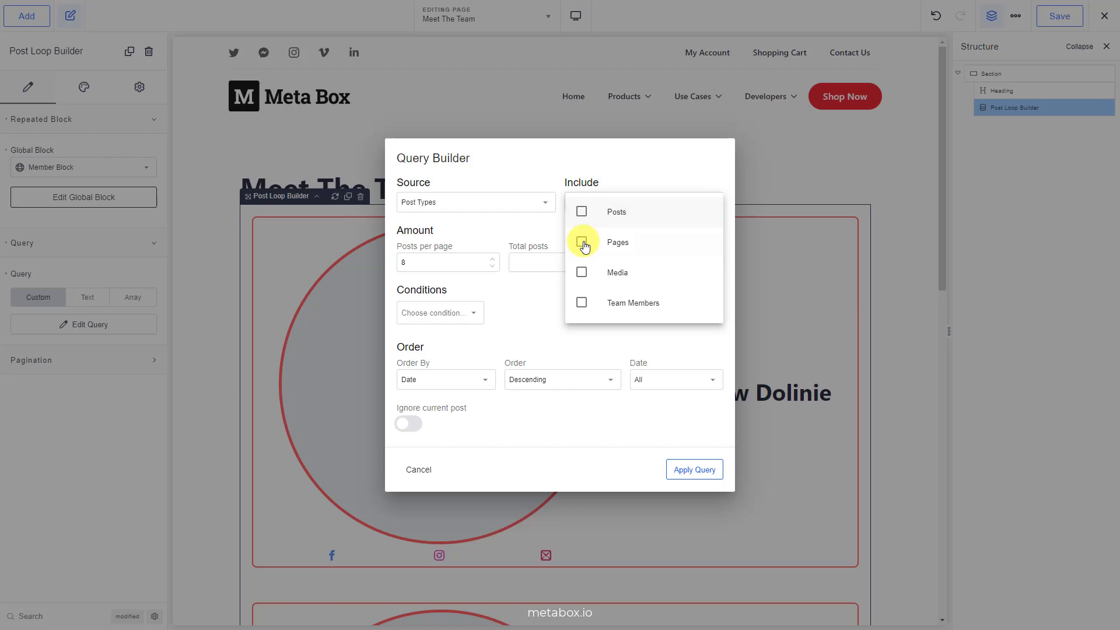
left_click(581, 307)
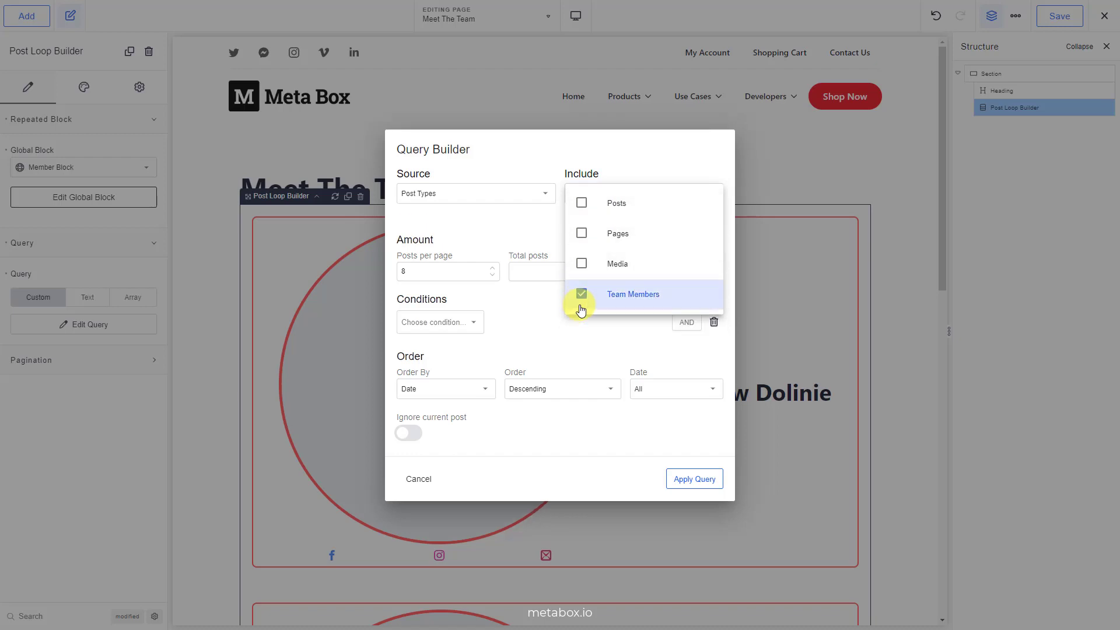
- Set the query's posts per page to 10, apply it, and look through the looped team members
left_click(466, 269)
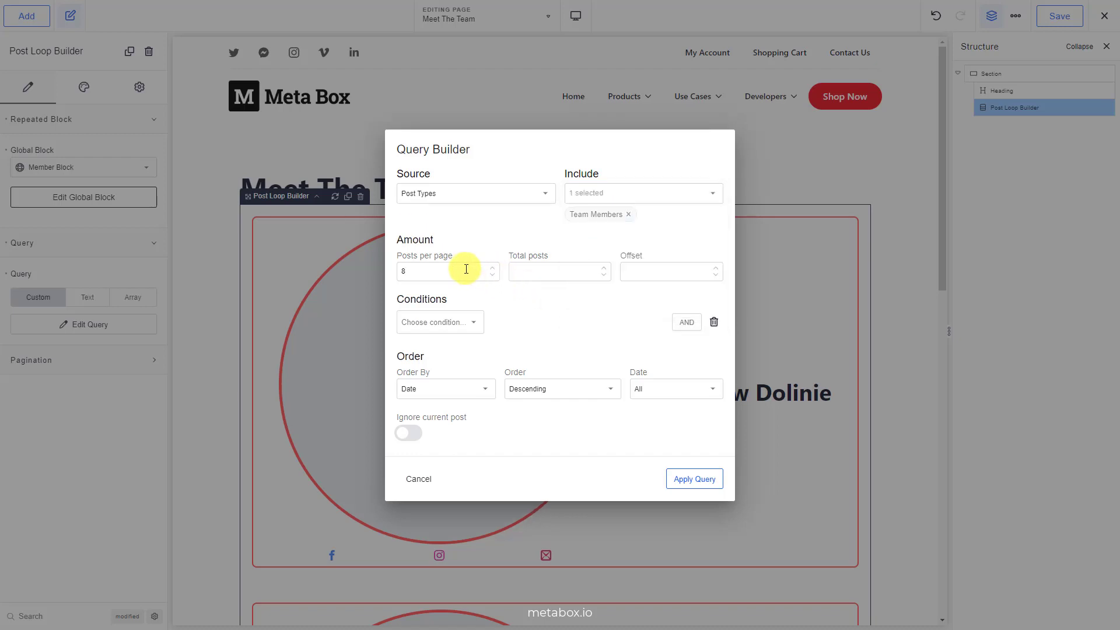
key("BackSpace")
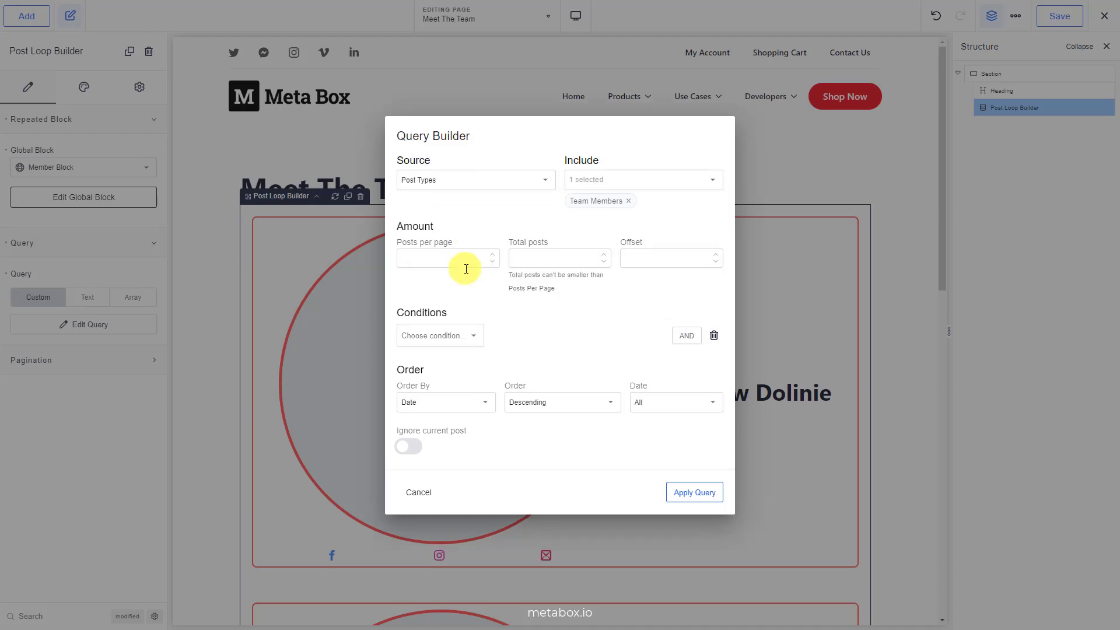
type("10")
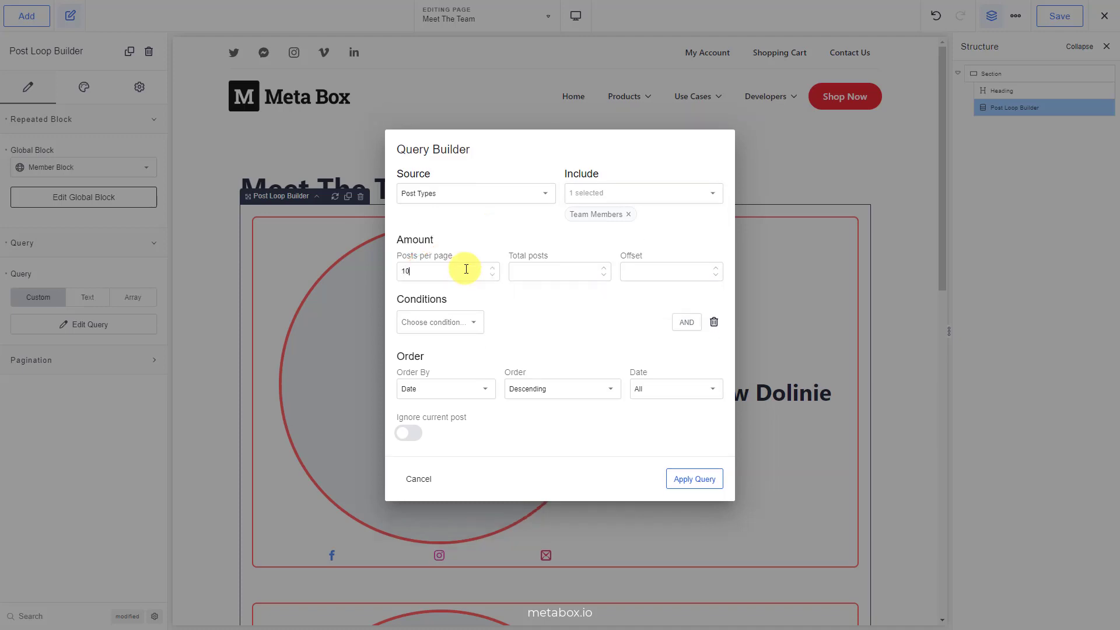
left_click(694, 480)
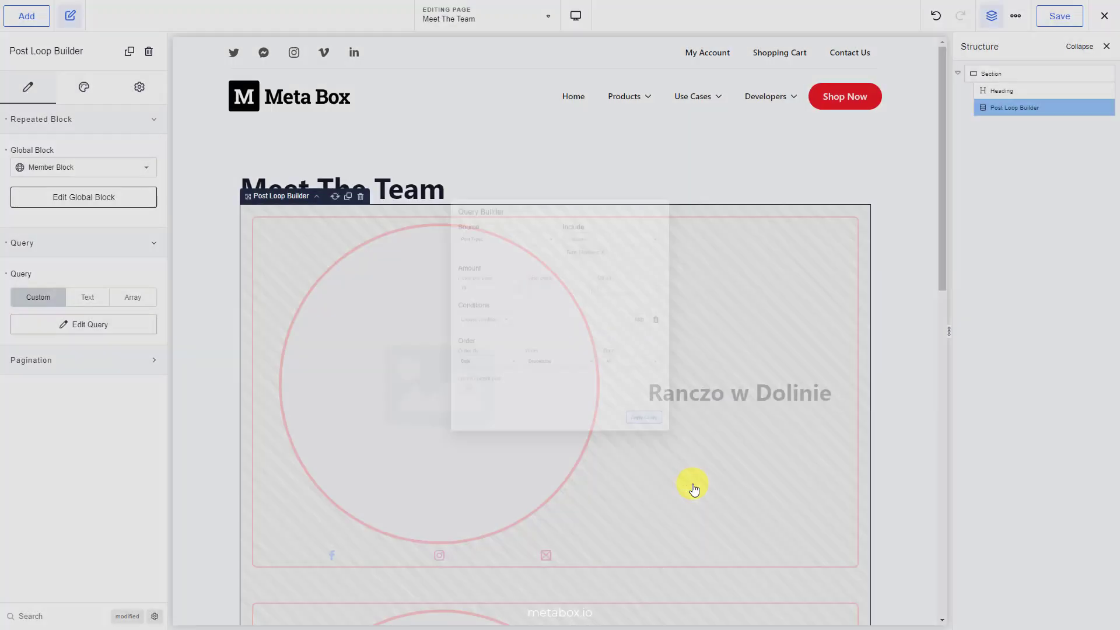
scroll(693, 487, "down", 20)
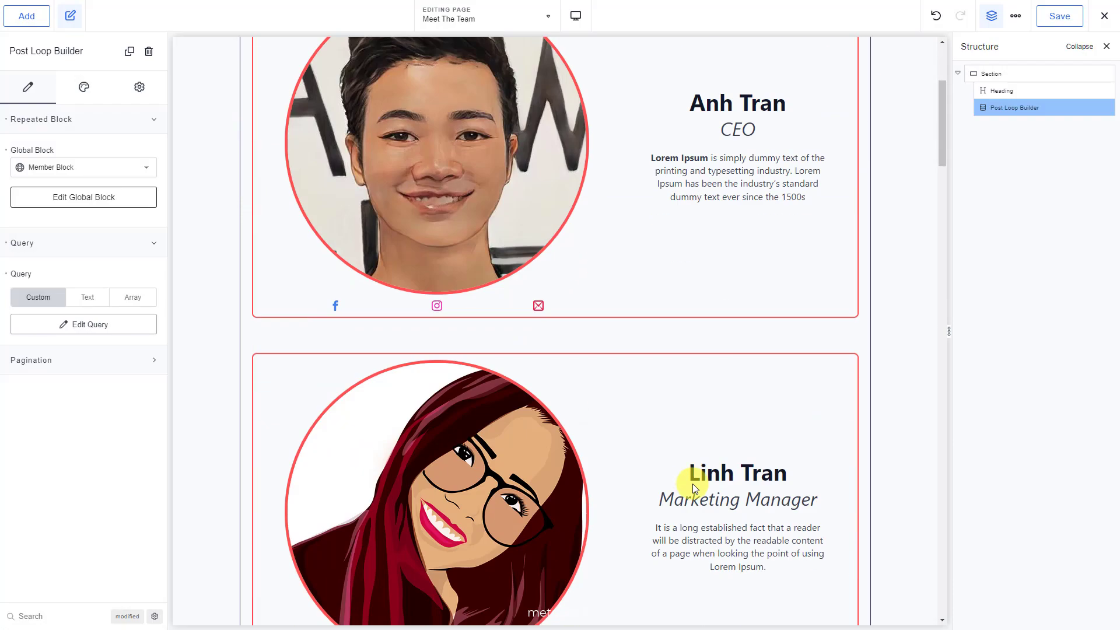
scroll(693, 484, "down", 20)
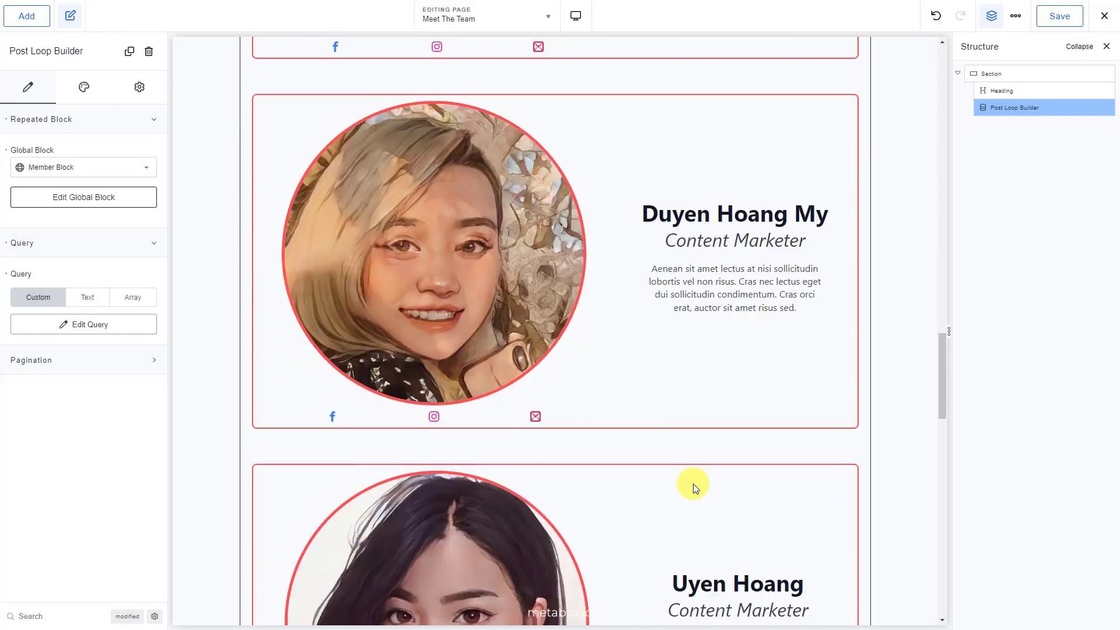
scroll(693, 484, "up", 20)
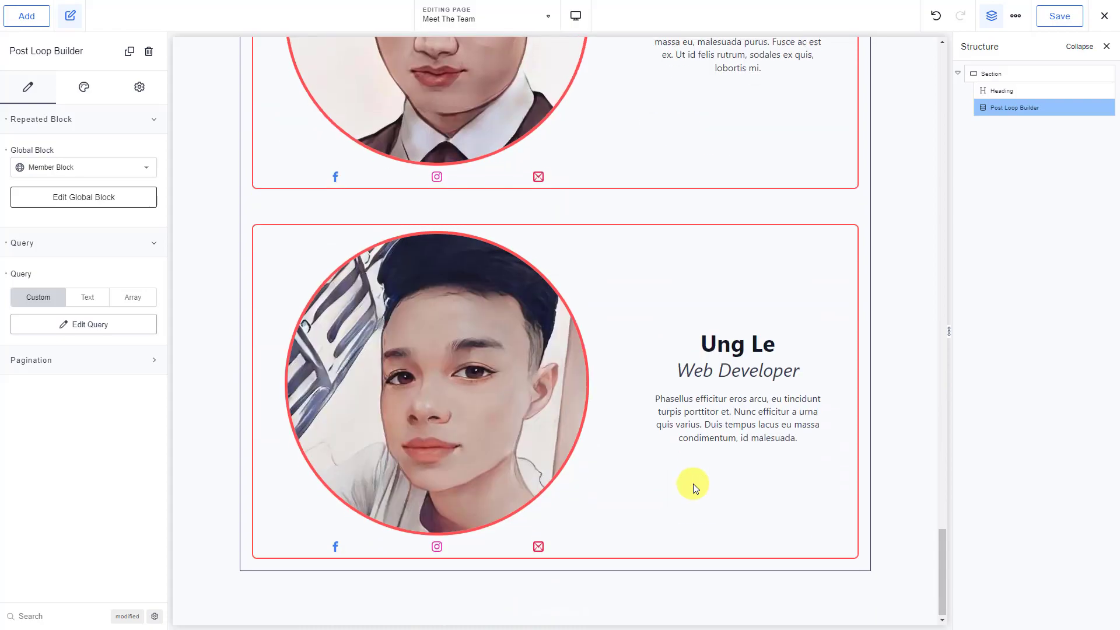
scroll(692, 484, "up", 10)
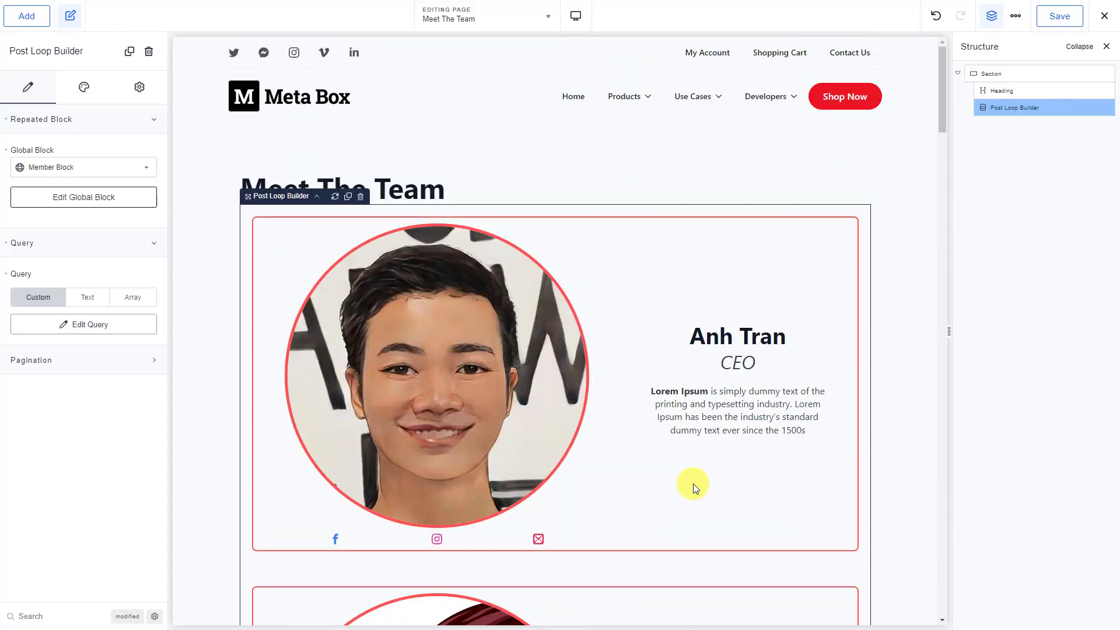
- Set the Post Loop Builder's list layout to Grid with 2 items per row
left_click(83, 93)
left_click(82, 120)
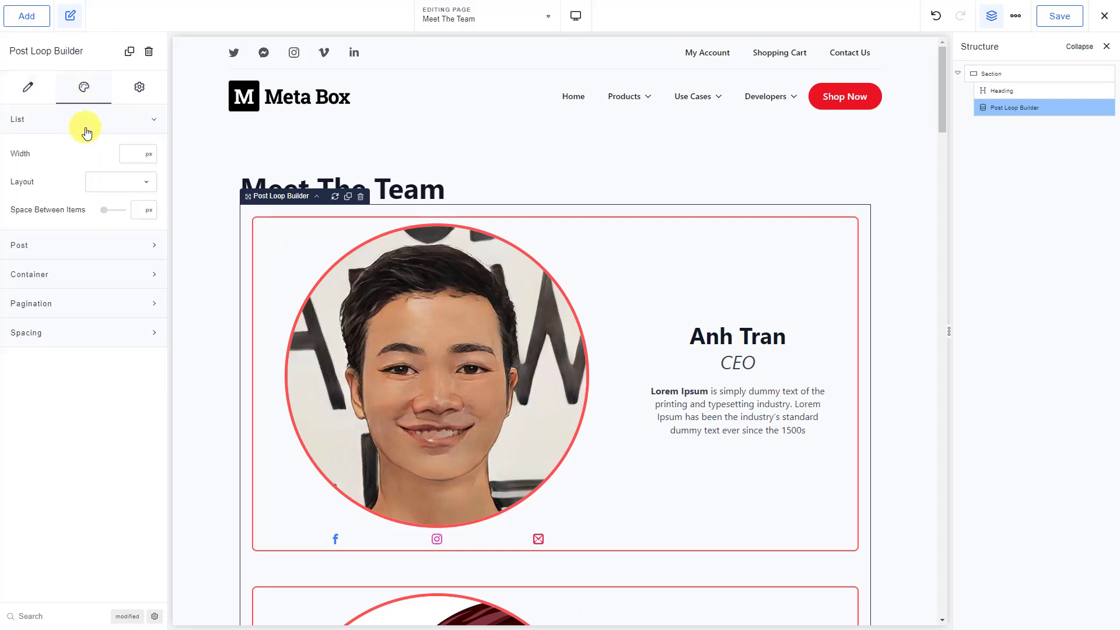
left_click(122, 182)
left_click(117, 212)
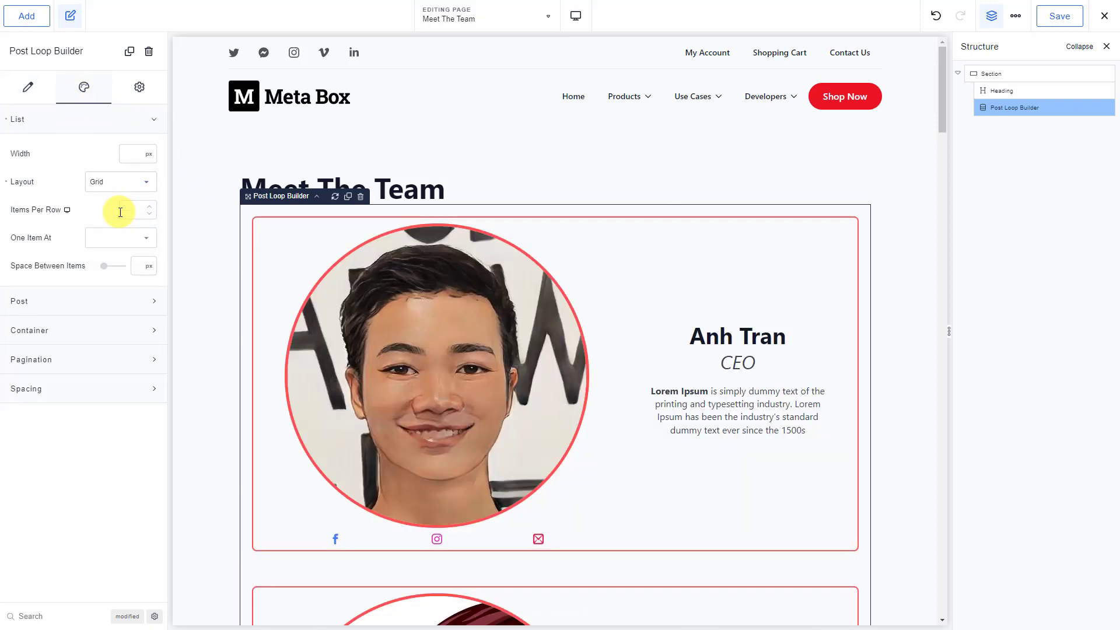
type("2")
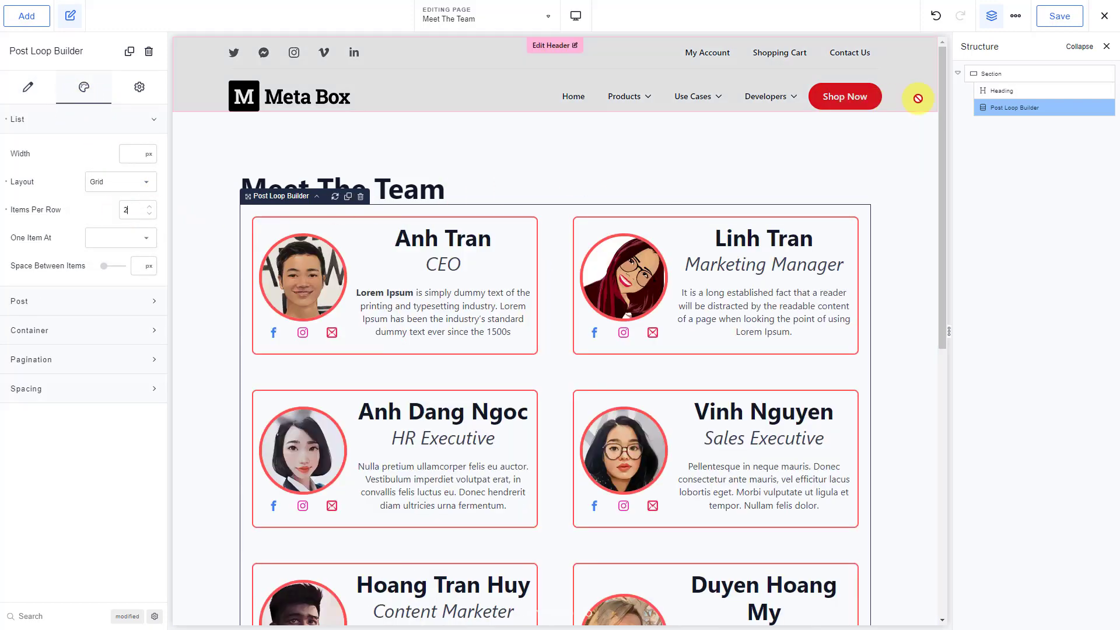
- Center-align the section's content horizontally, save the page, and review it on the front end
left_click(1026, 73)
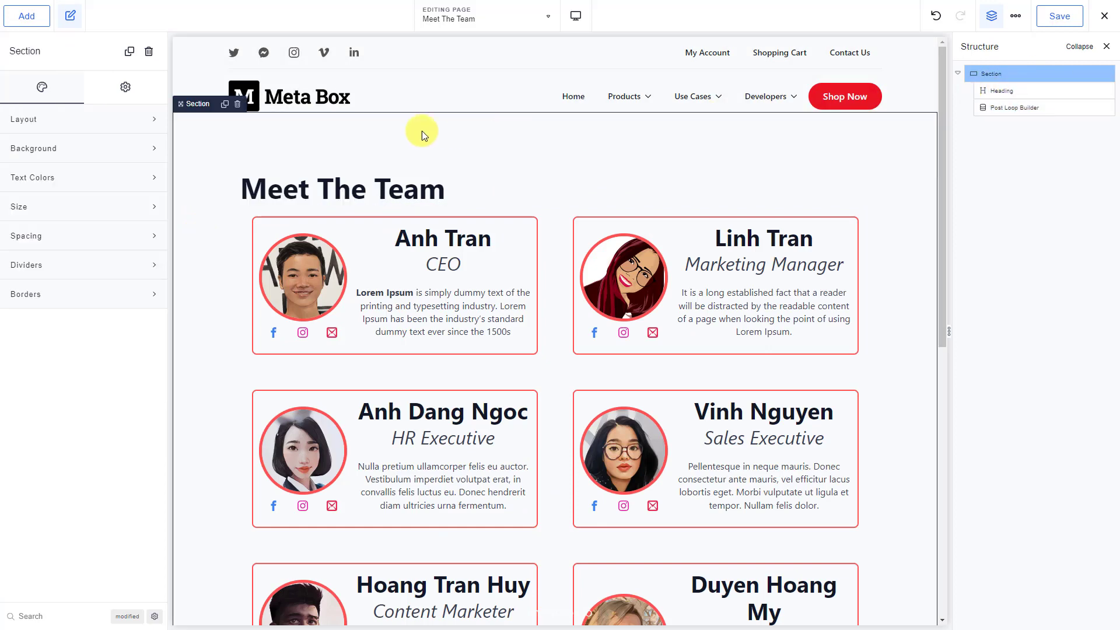
left_click(87, 123)
left_click(127, 151)
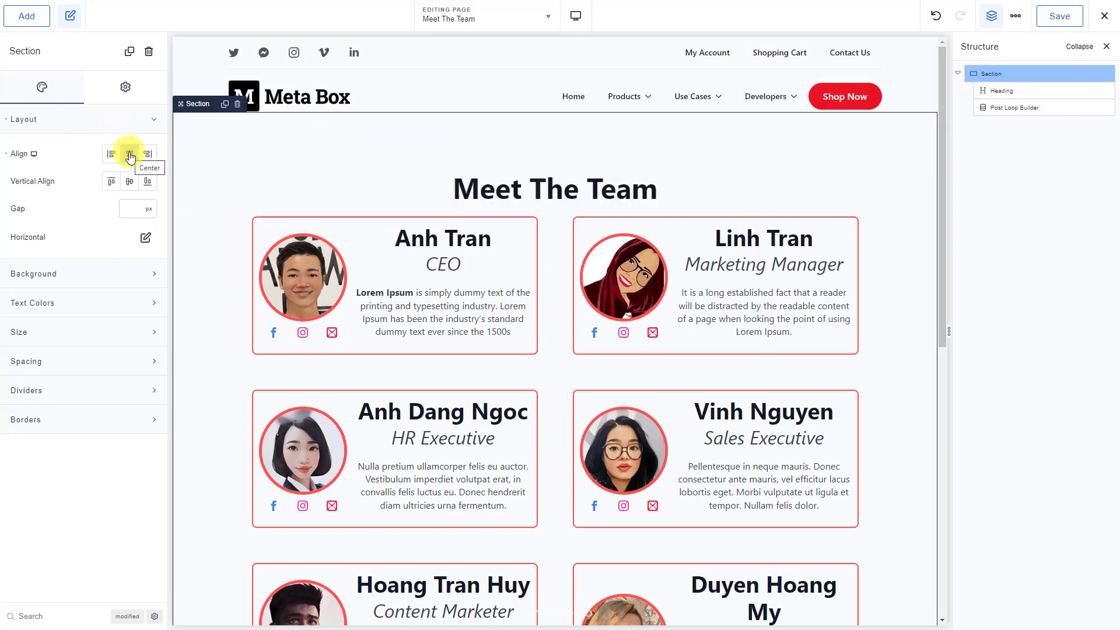
left_click(1057, 21)
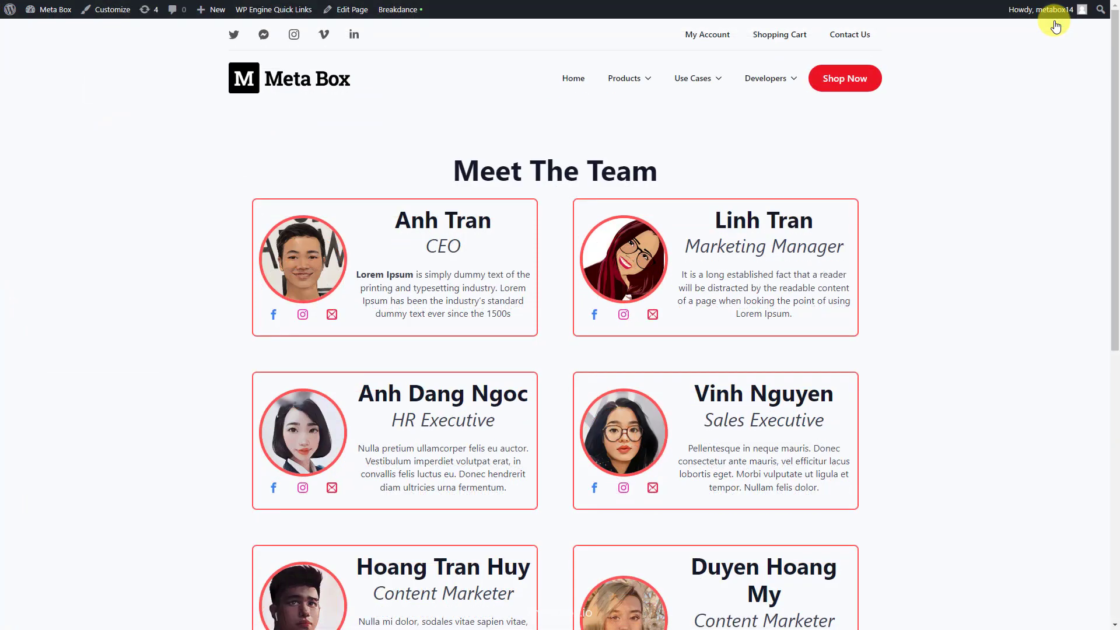
scroll(1056, 25, "down", 2)
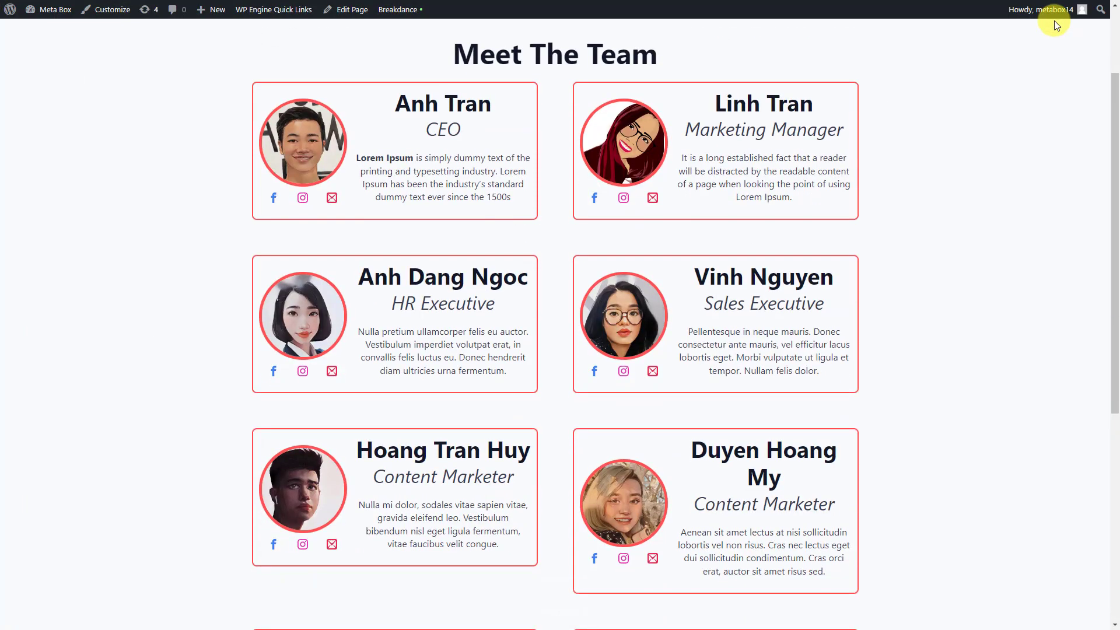
scroll(1054, 21, "down", 6)
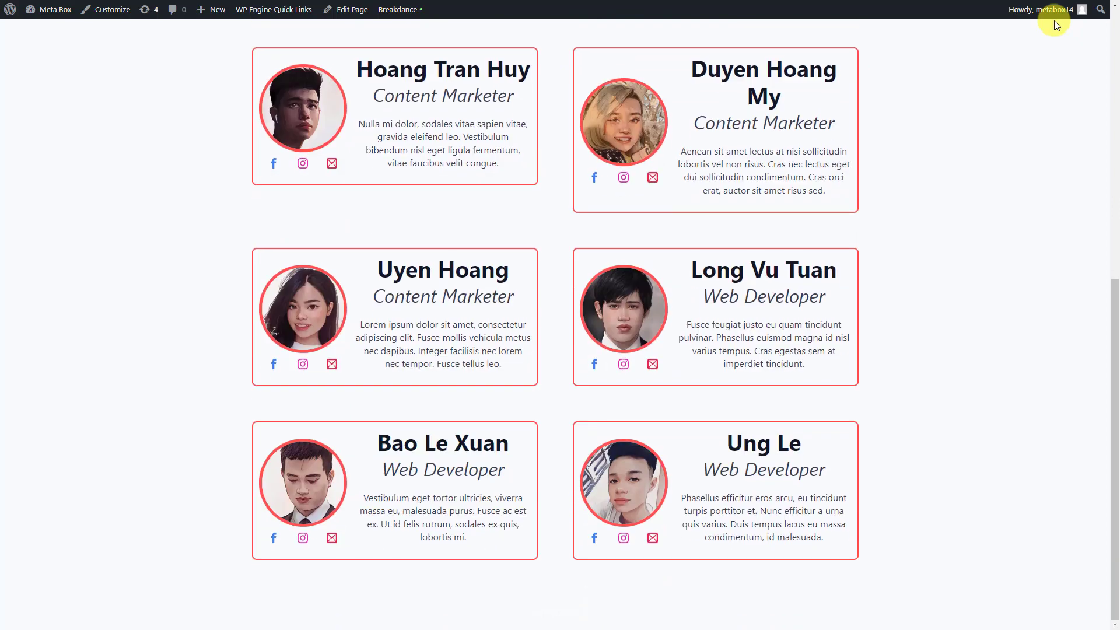
scroll(1054, 23, "up", 7)
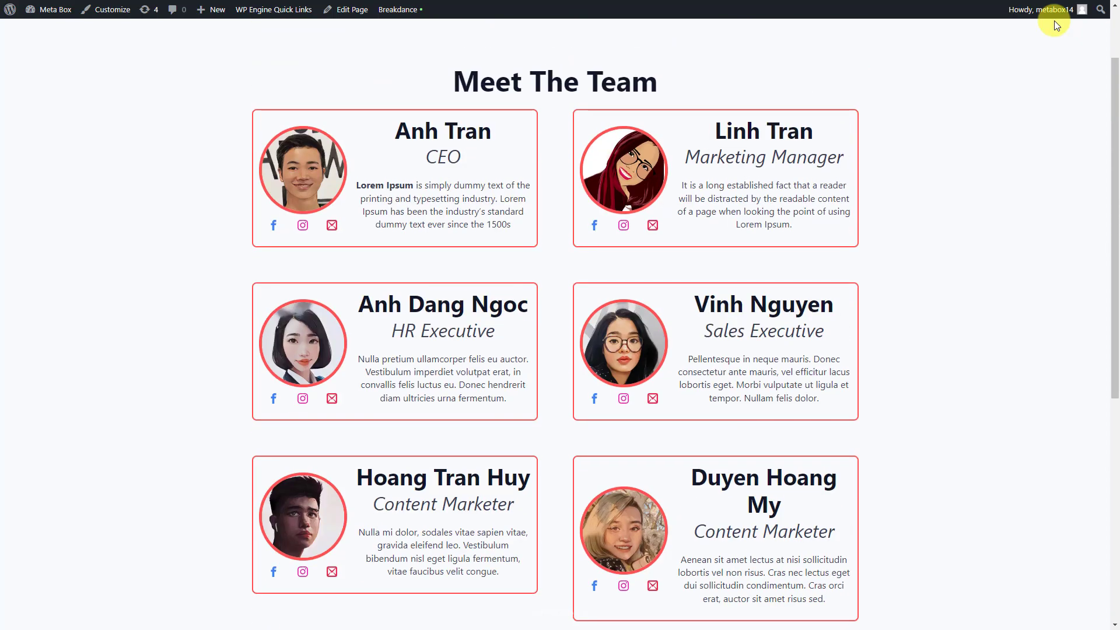